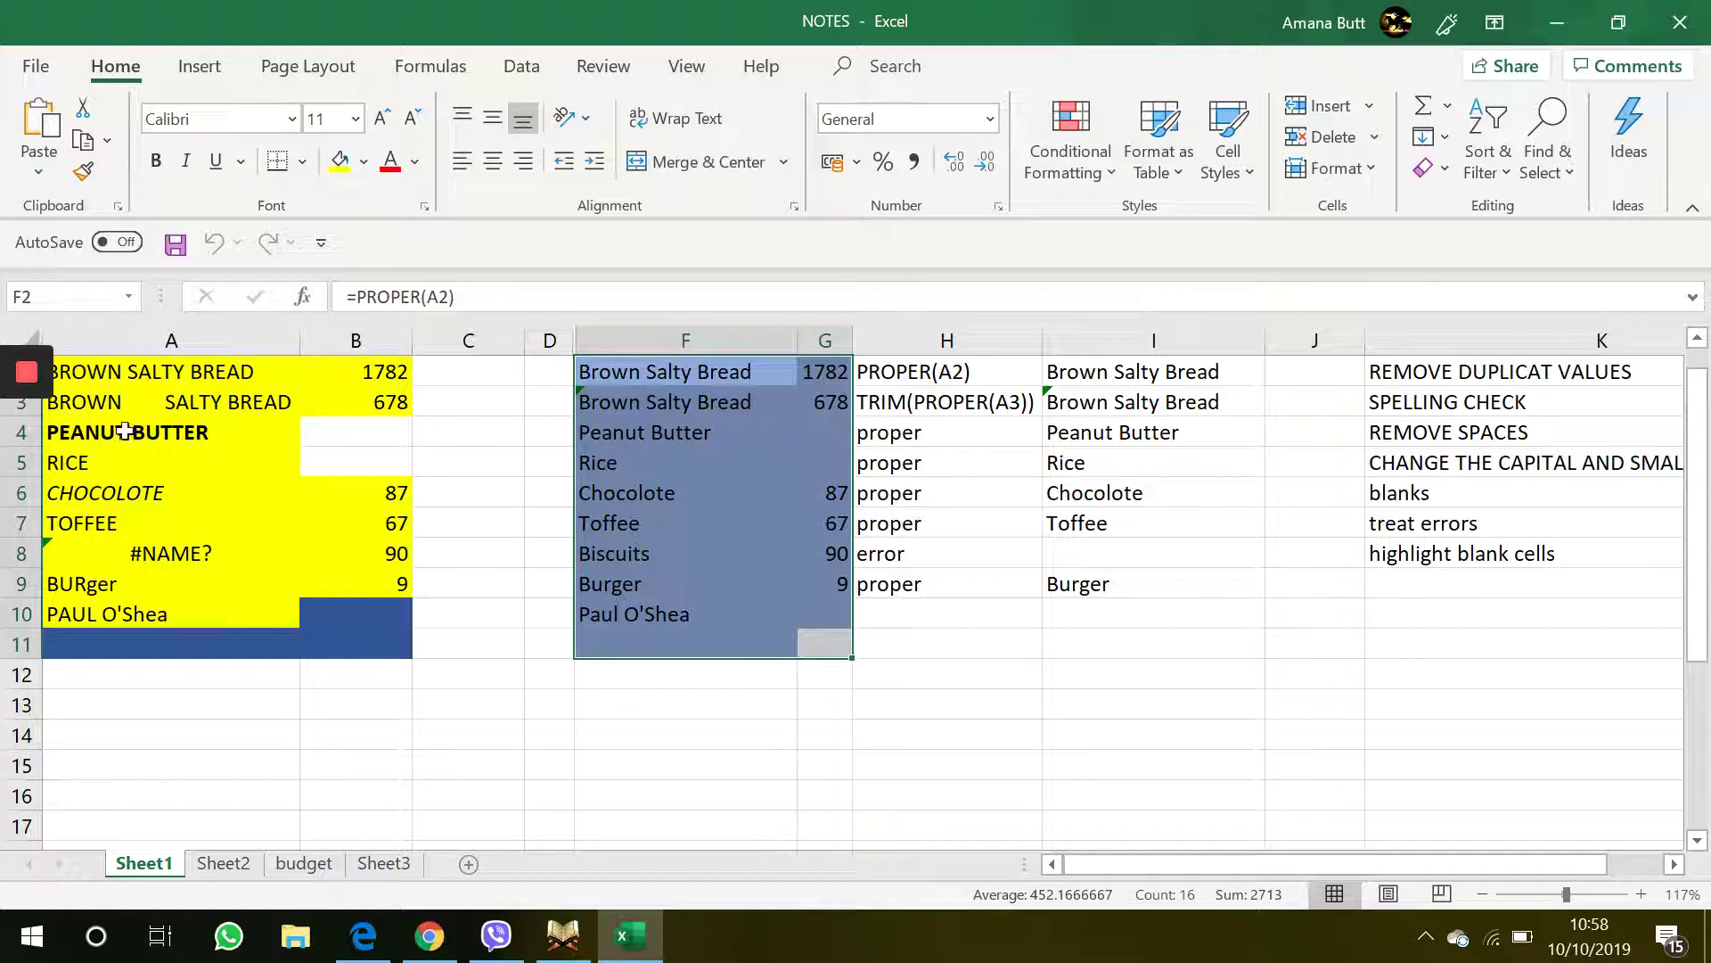
# Clear the existing results from cells I2 through I9
pyautogui.click(143, 395)
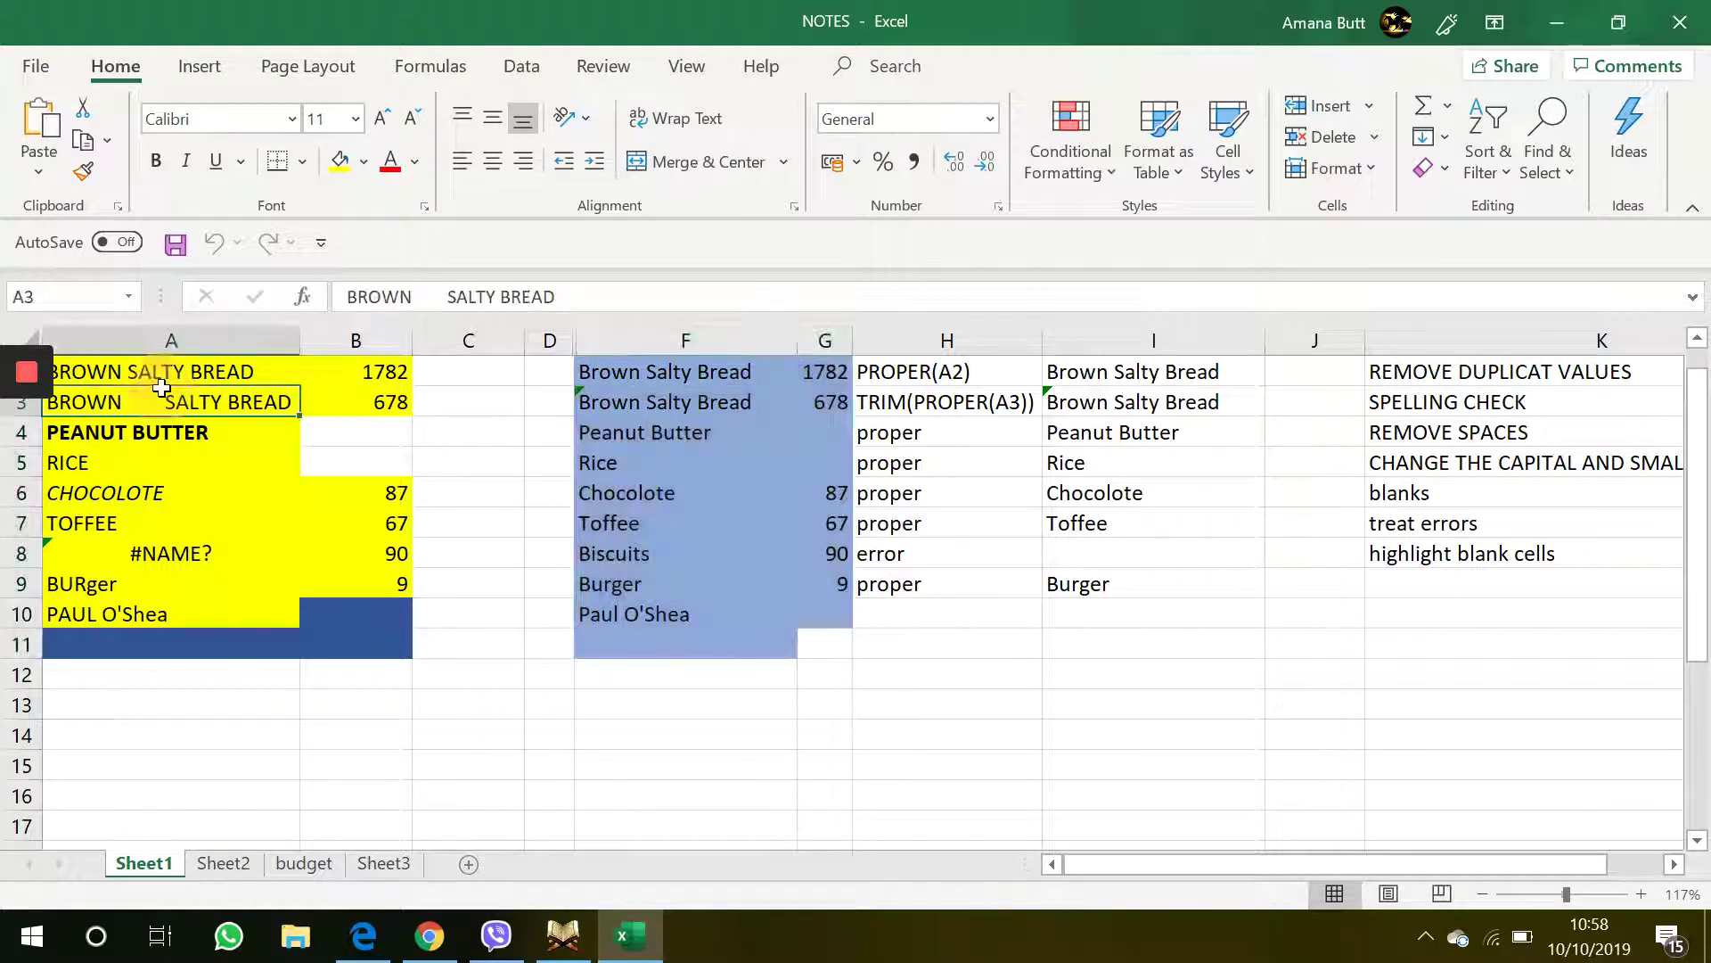
pyautogui.click(153, 369)
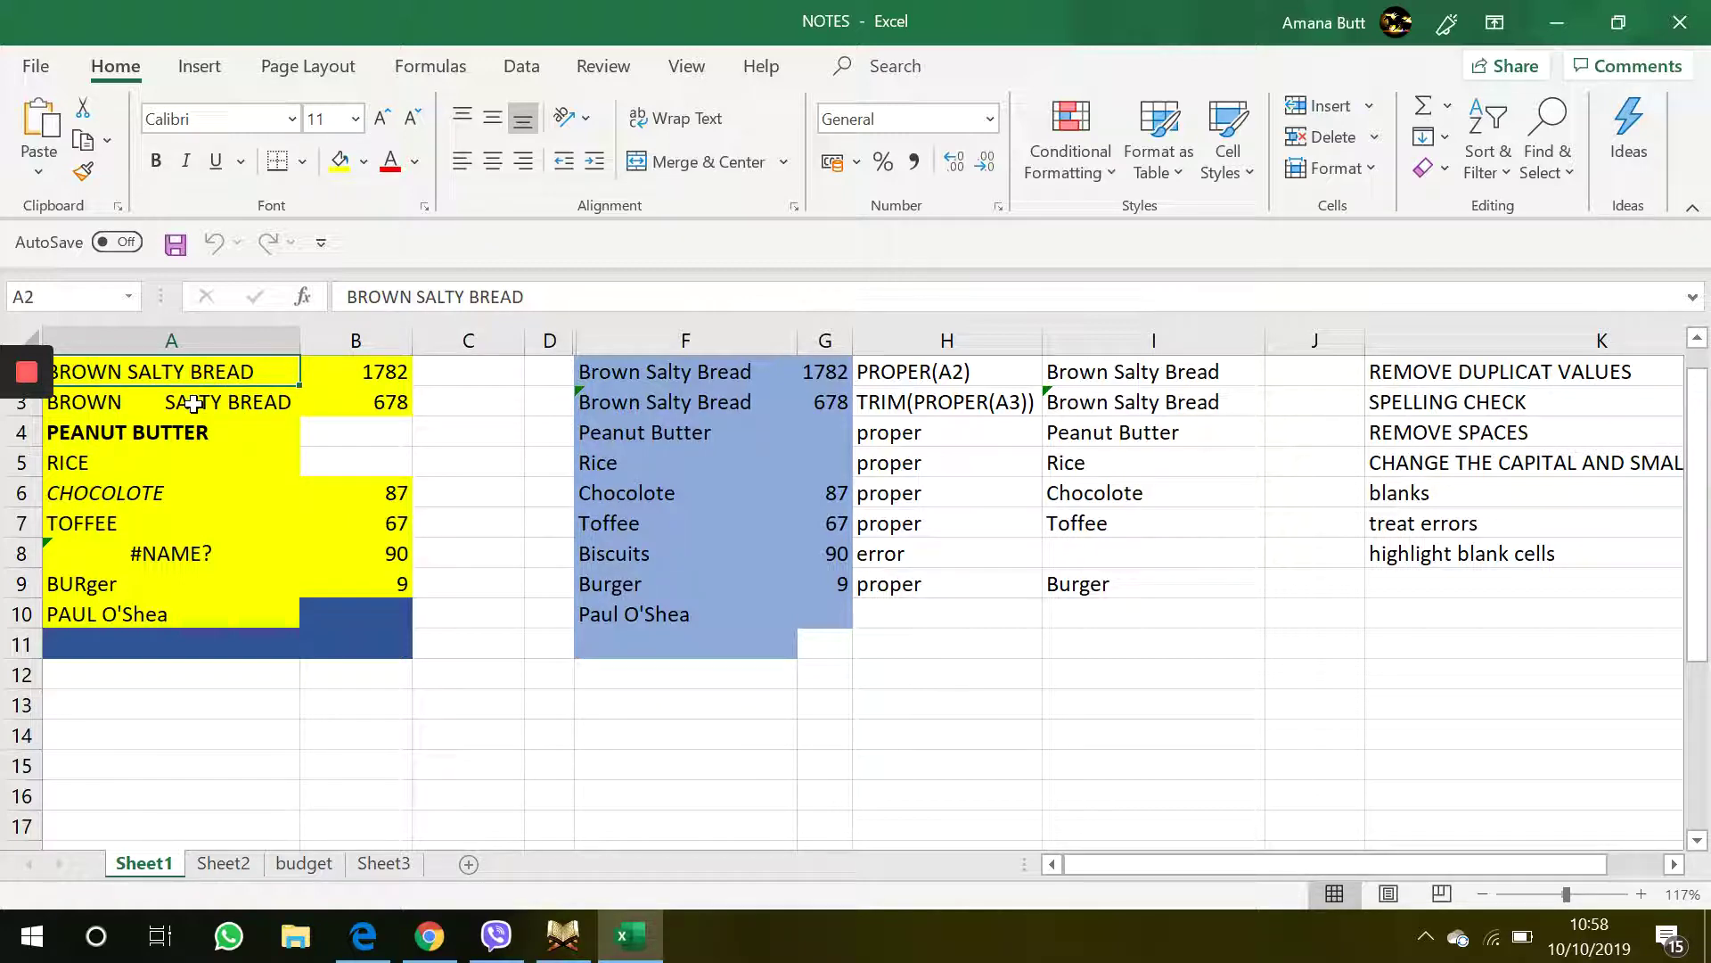
pyautogui.click(617, 378)
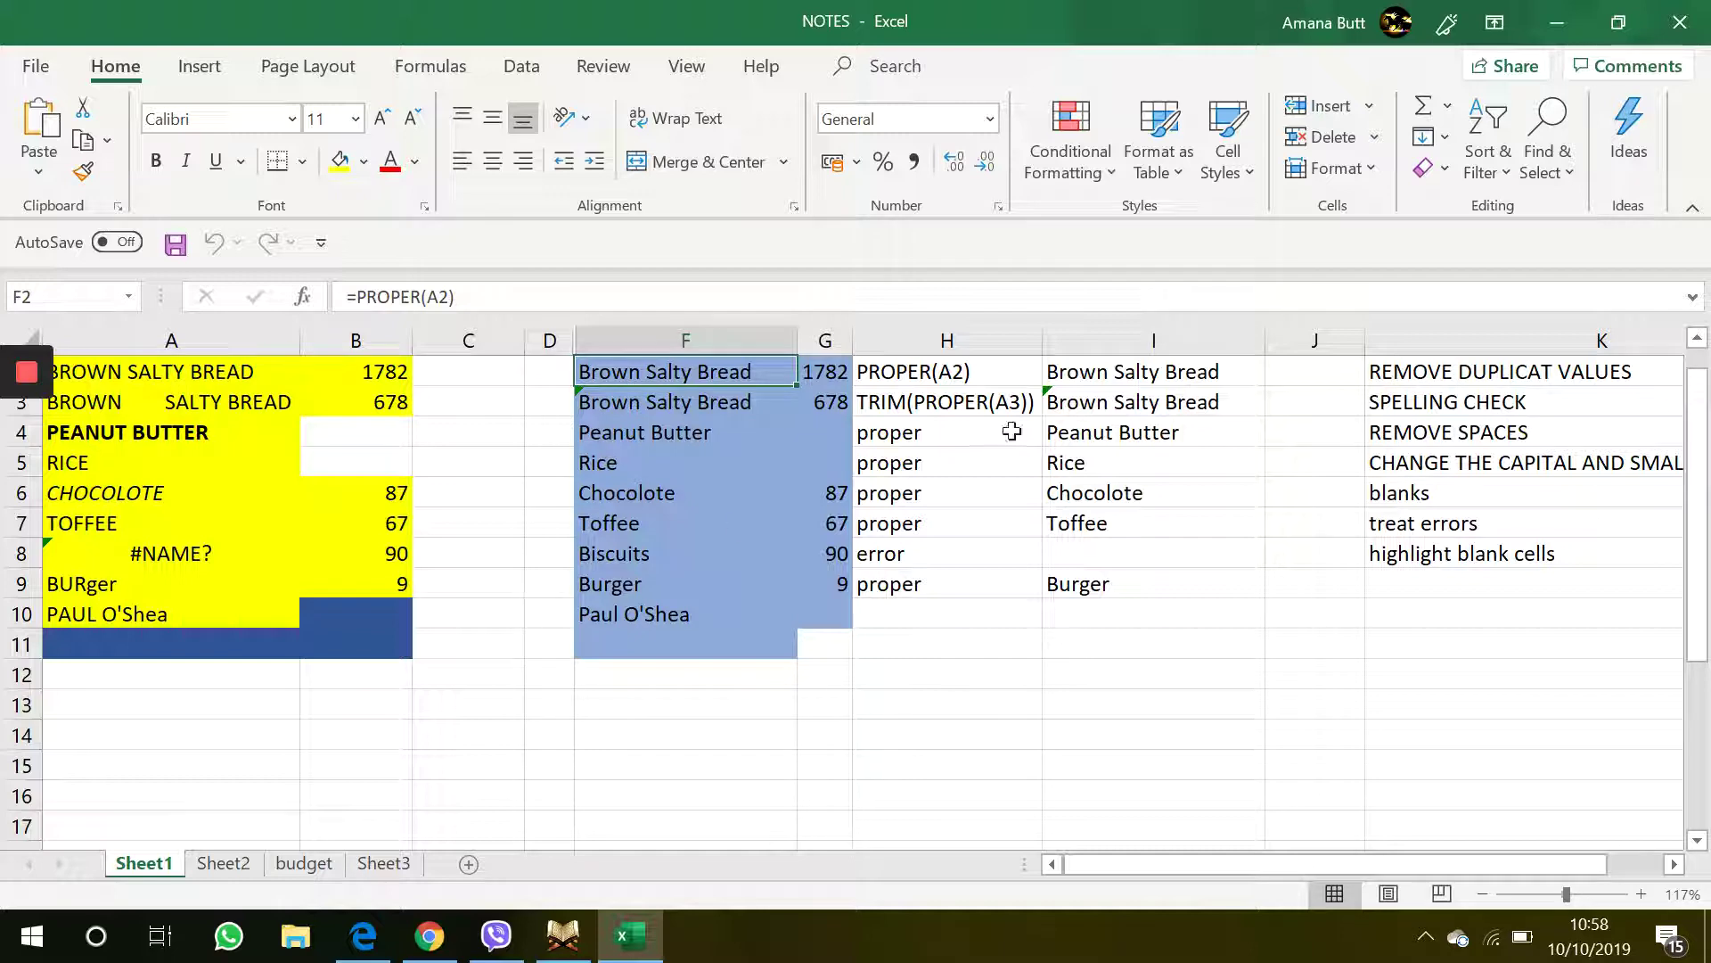
pyautogui.moveTo(1059, 378); pyautogui.dragTo(1096, 581)
pyautogui.press('Delete')
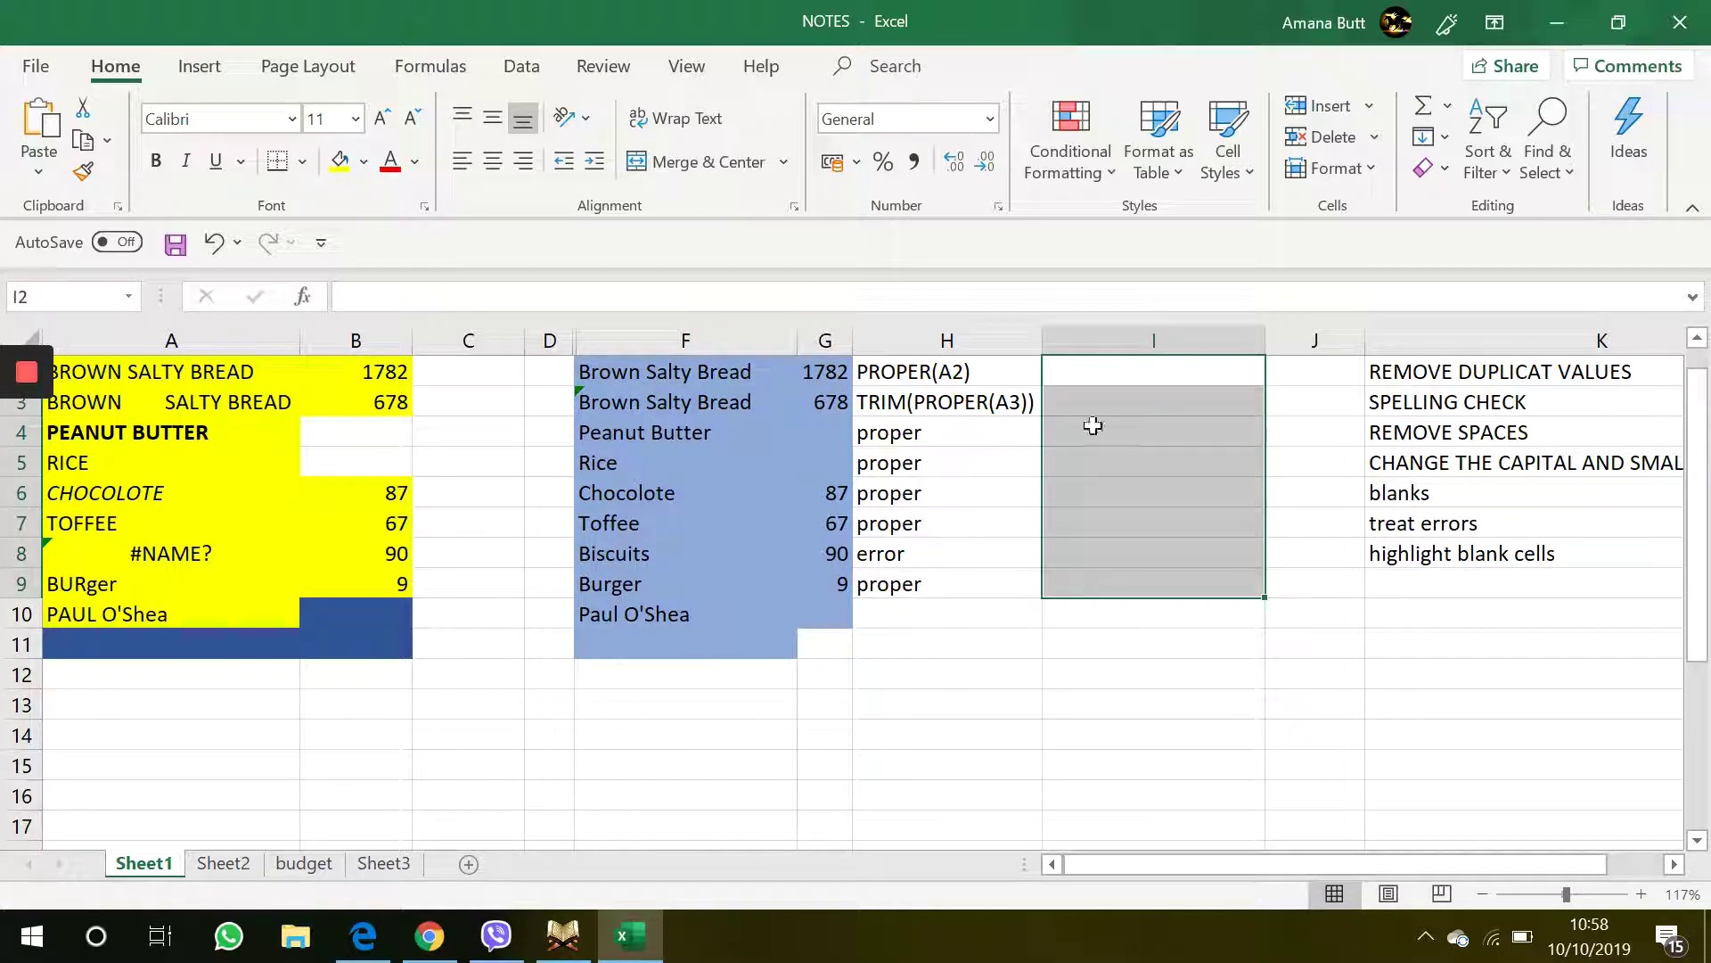
# Enter a PROPER formula in cell I2 that converts the text of A2 to proper case
pyautogui.click(1117, 373)
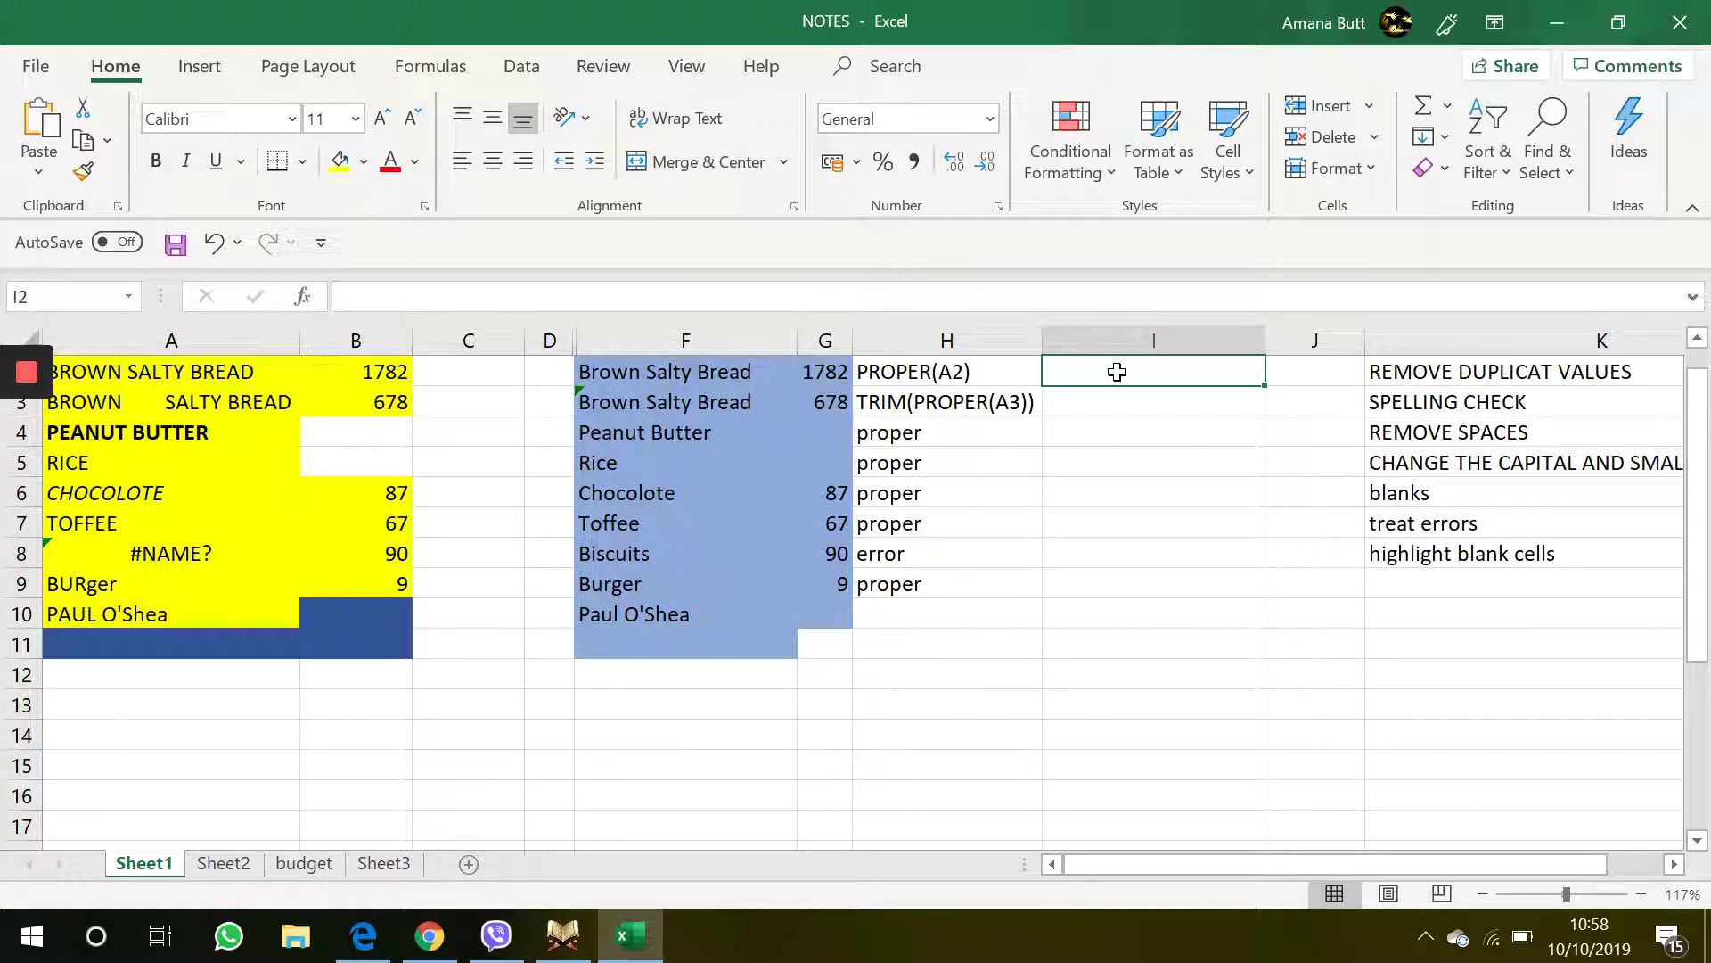
pyautogui.write('=proper')
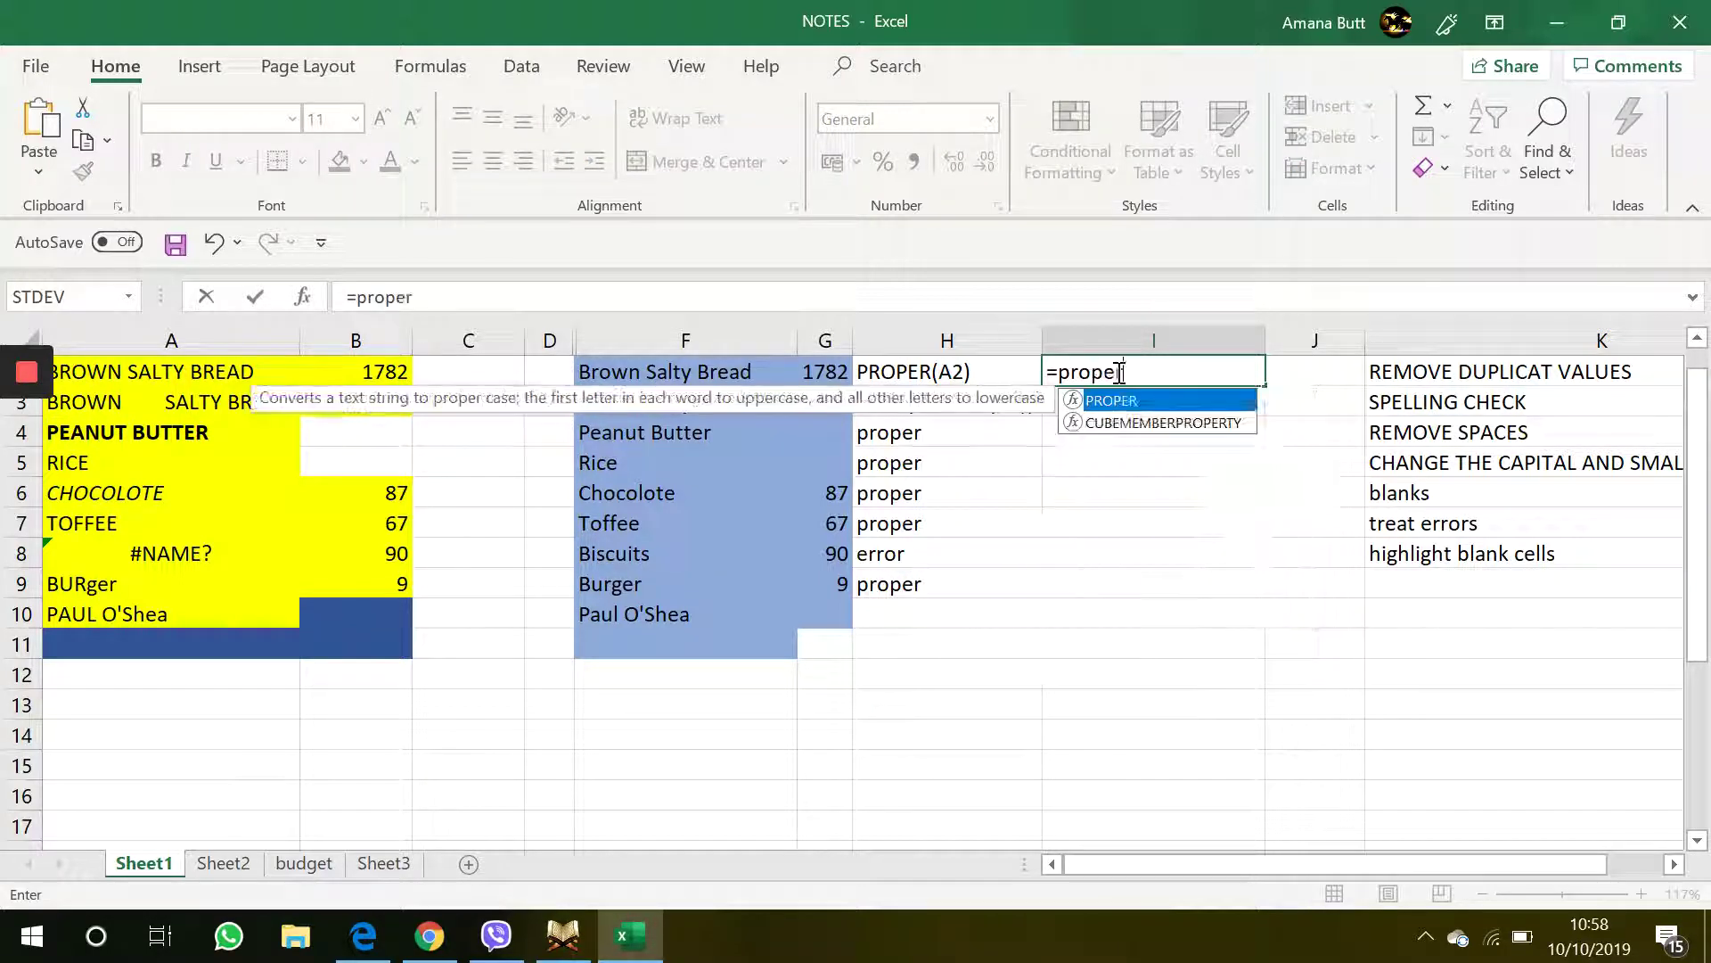
pyautogui.doubleClick(1125, 398)
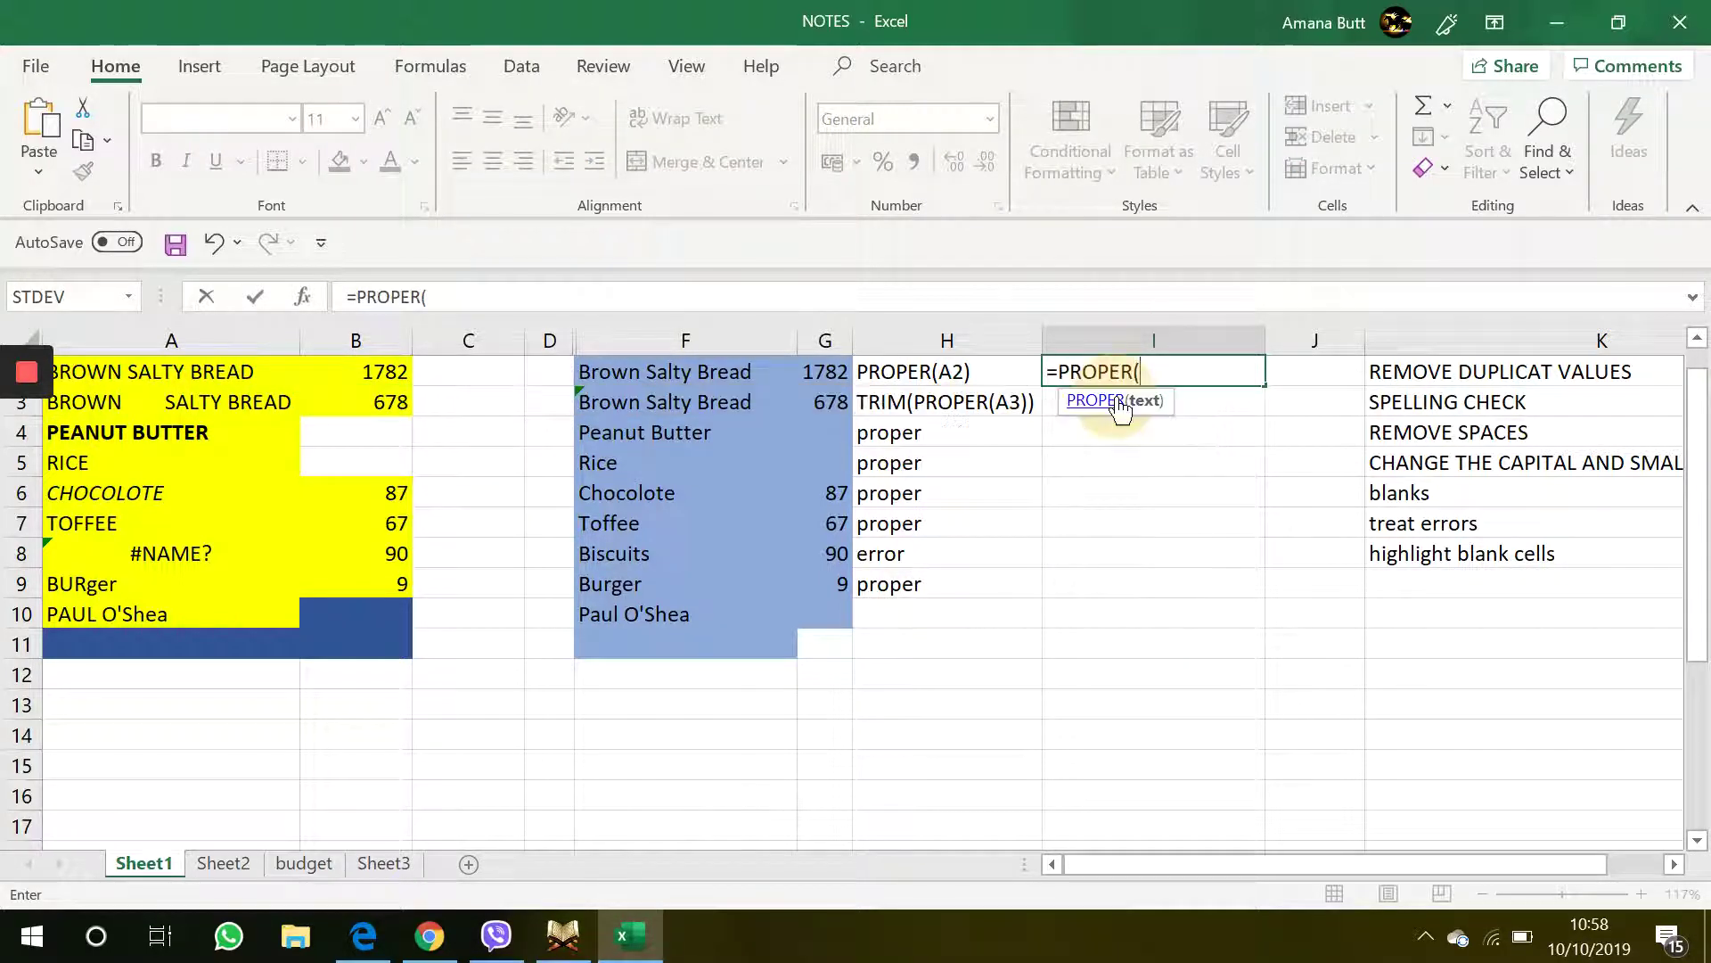
pyautogui.click(239, 371)
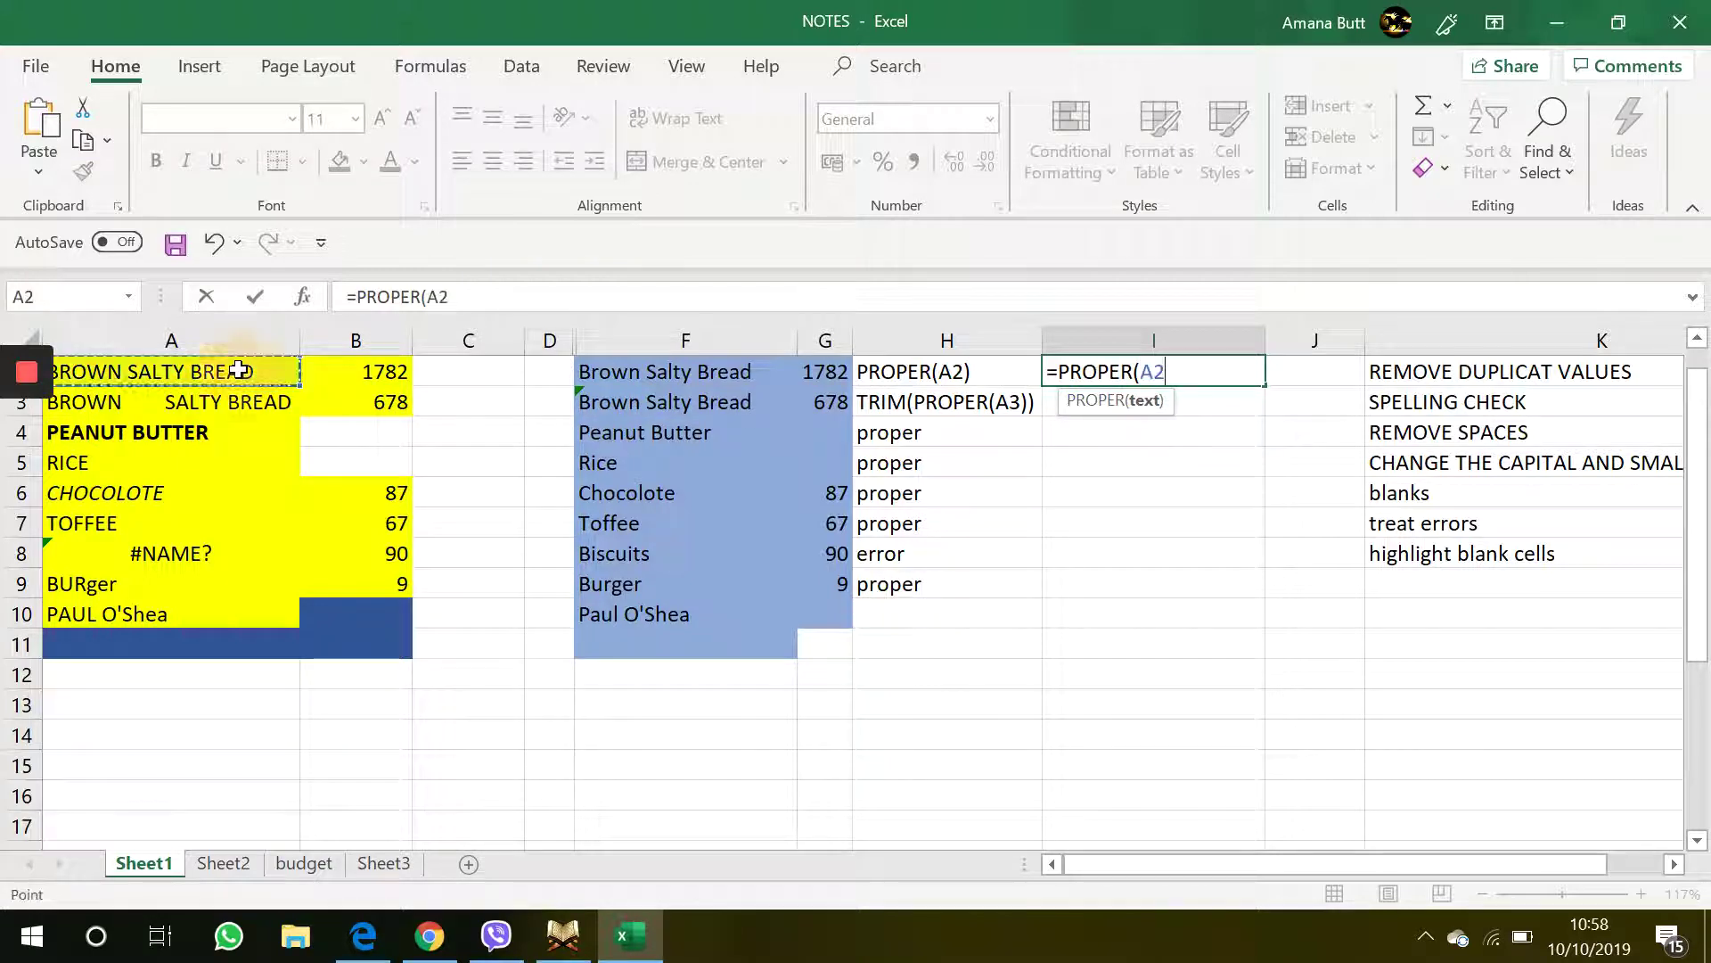
pyautogui.press('Return')
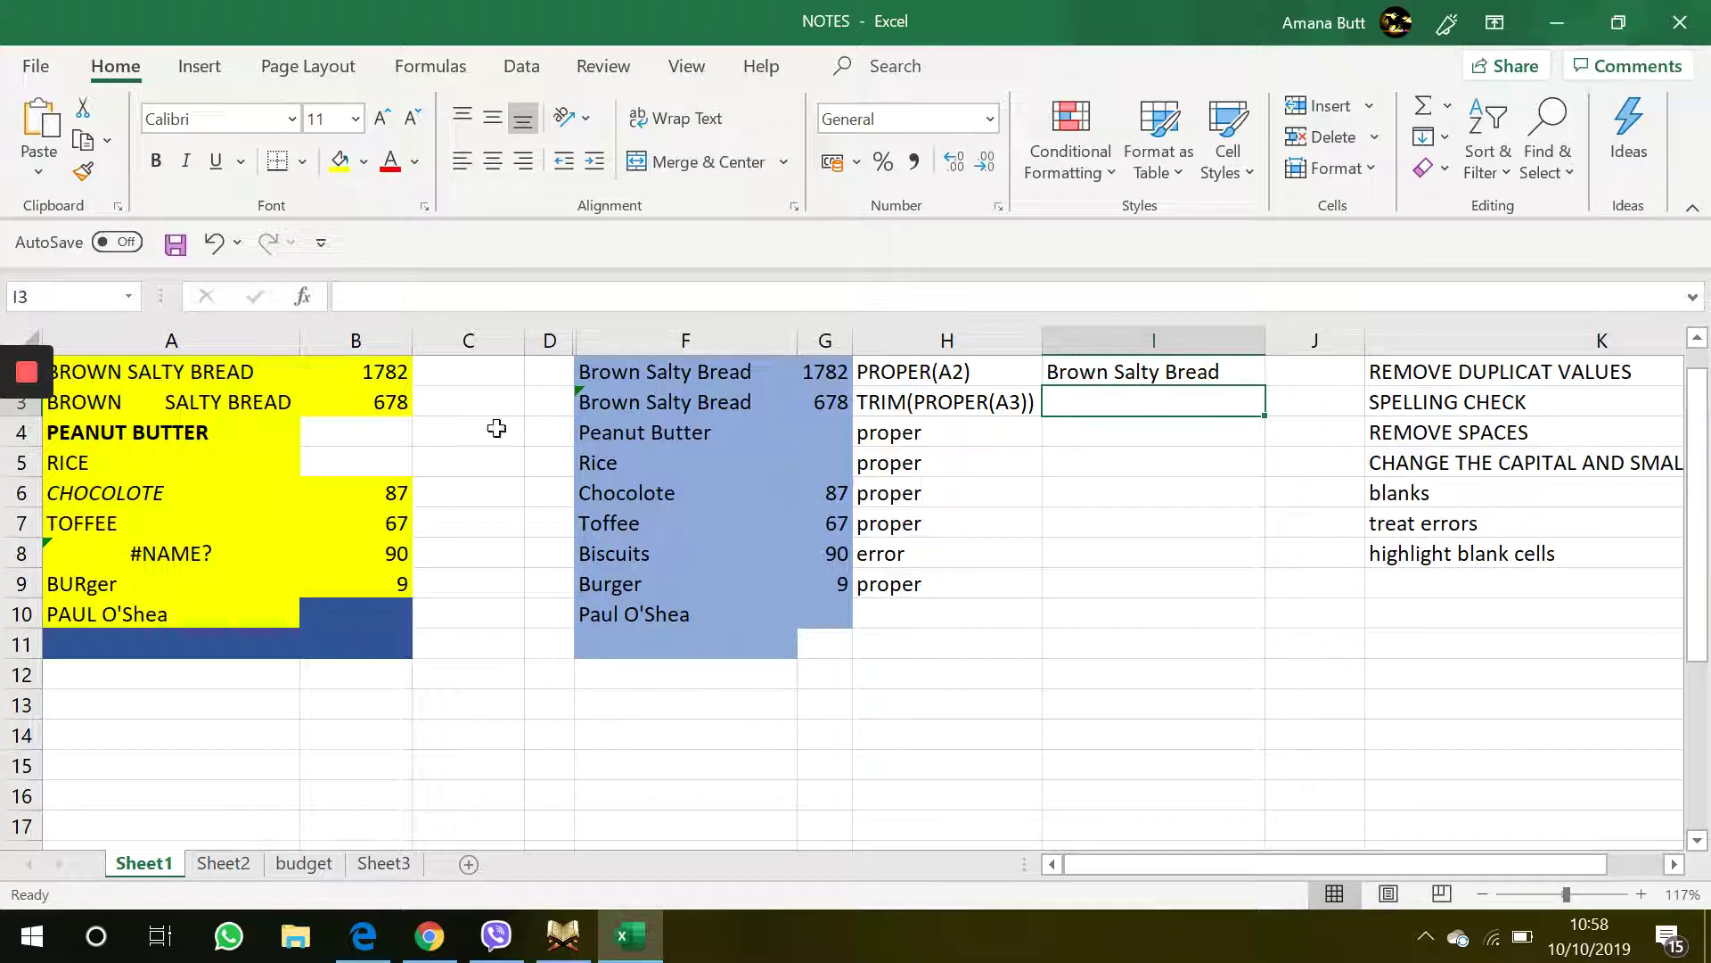
# Enter a PROPER formula in cell I3 that converts the text of A3 to proper case
pyautogui.click(242, 411)
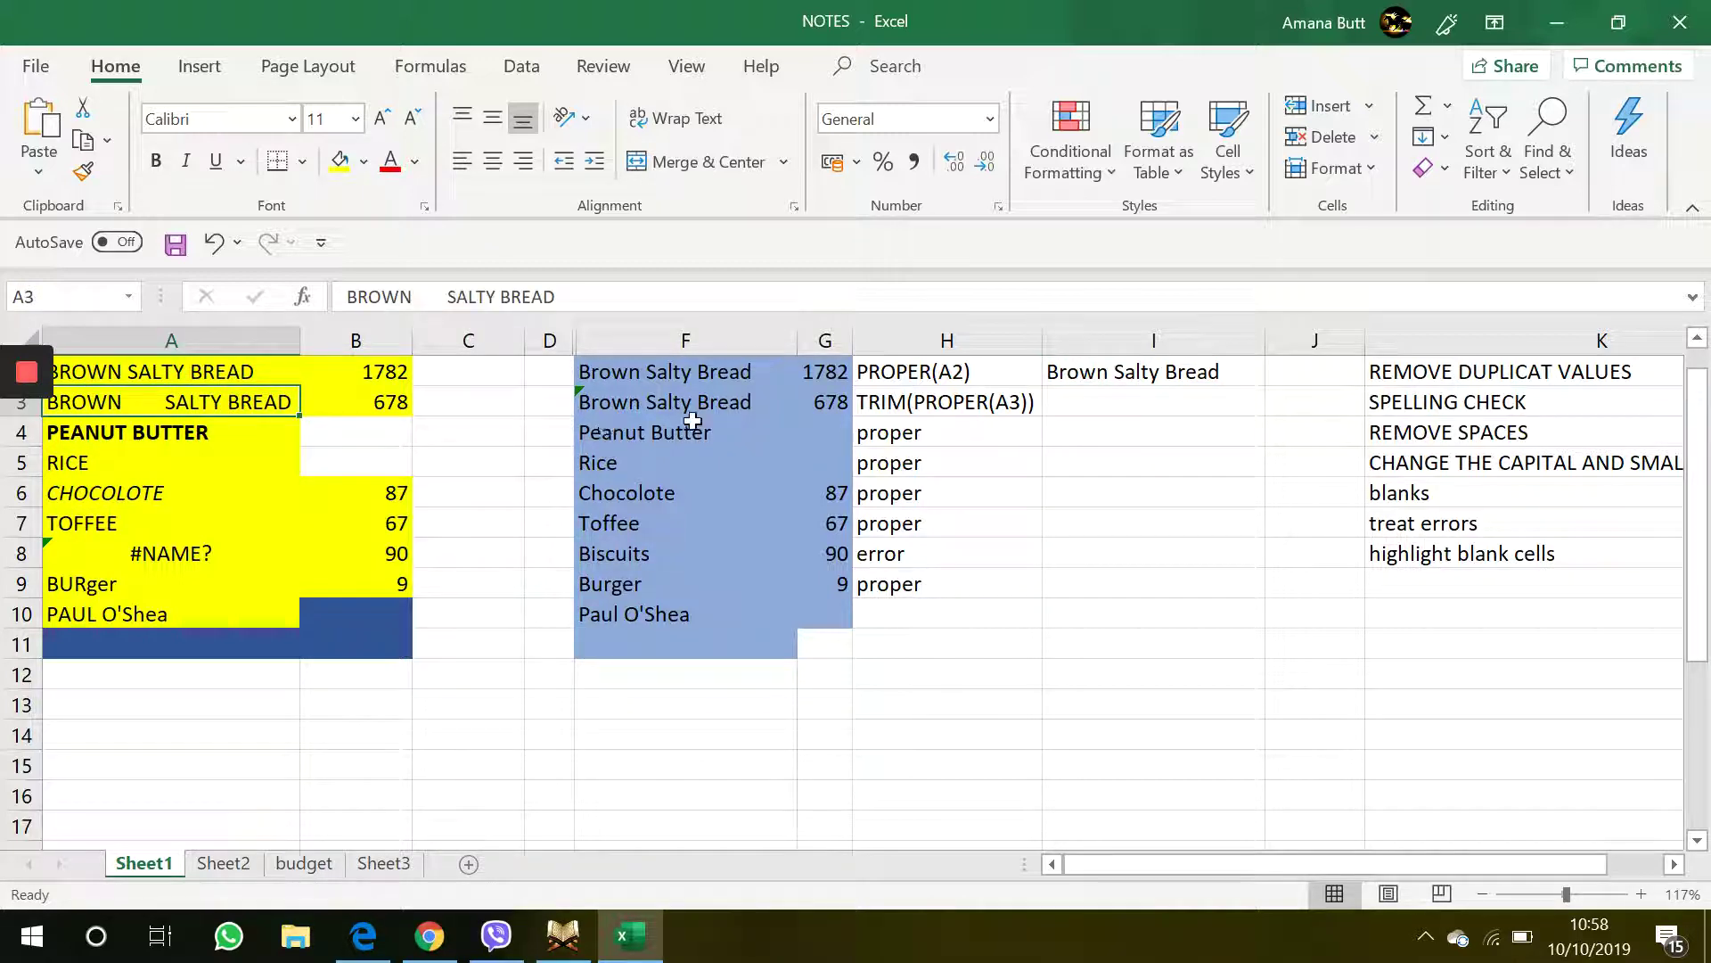
pyautogui.click(1126, 400)
pyautogui.write('=proper')
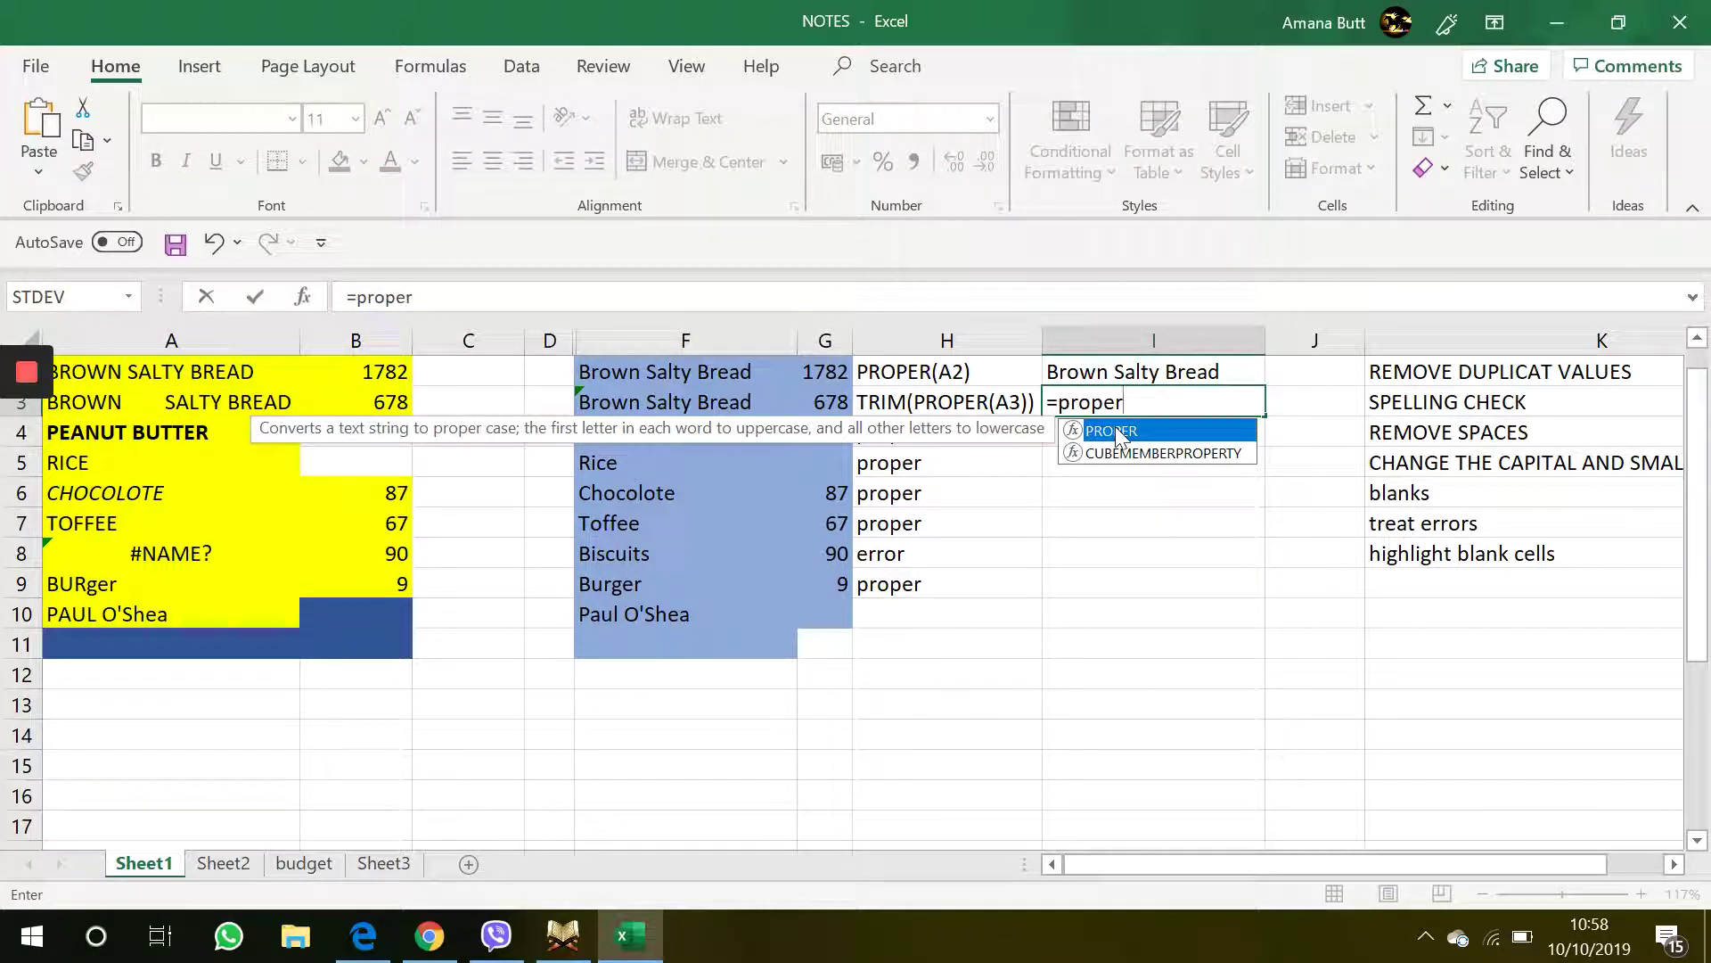
pyautogui.doubleClick(1115, 432)
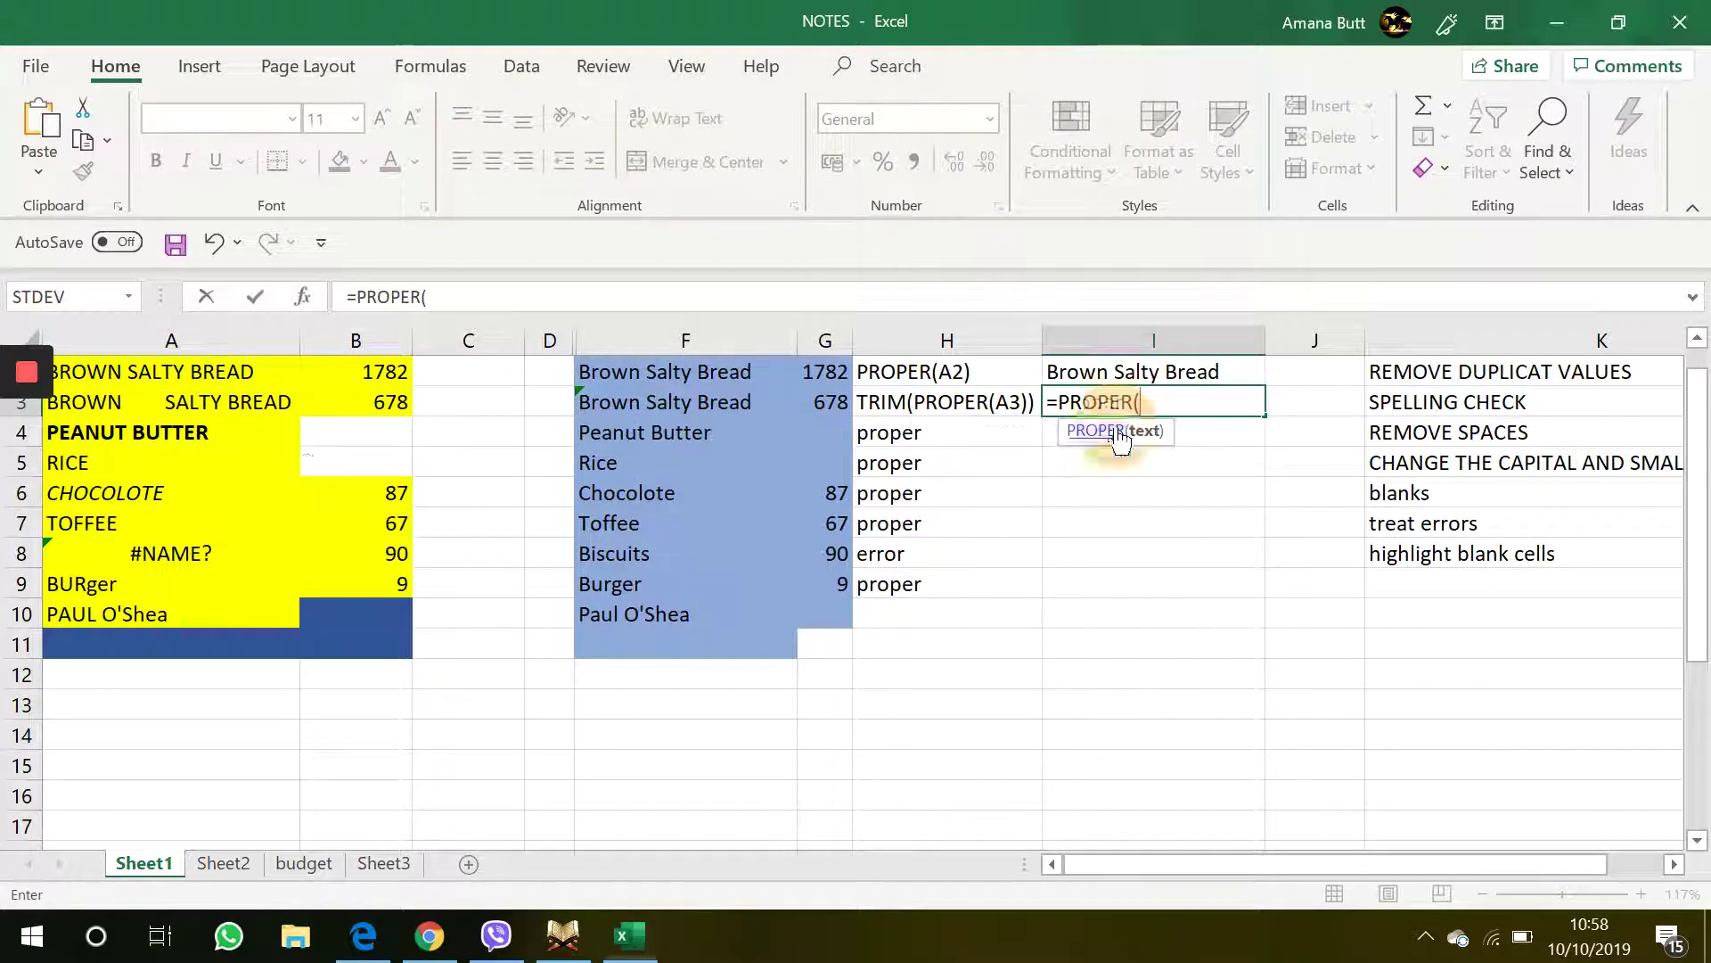
pyautogui.click(213, 409)
pyautogui.press('Return')
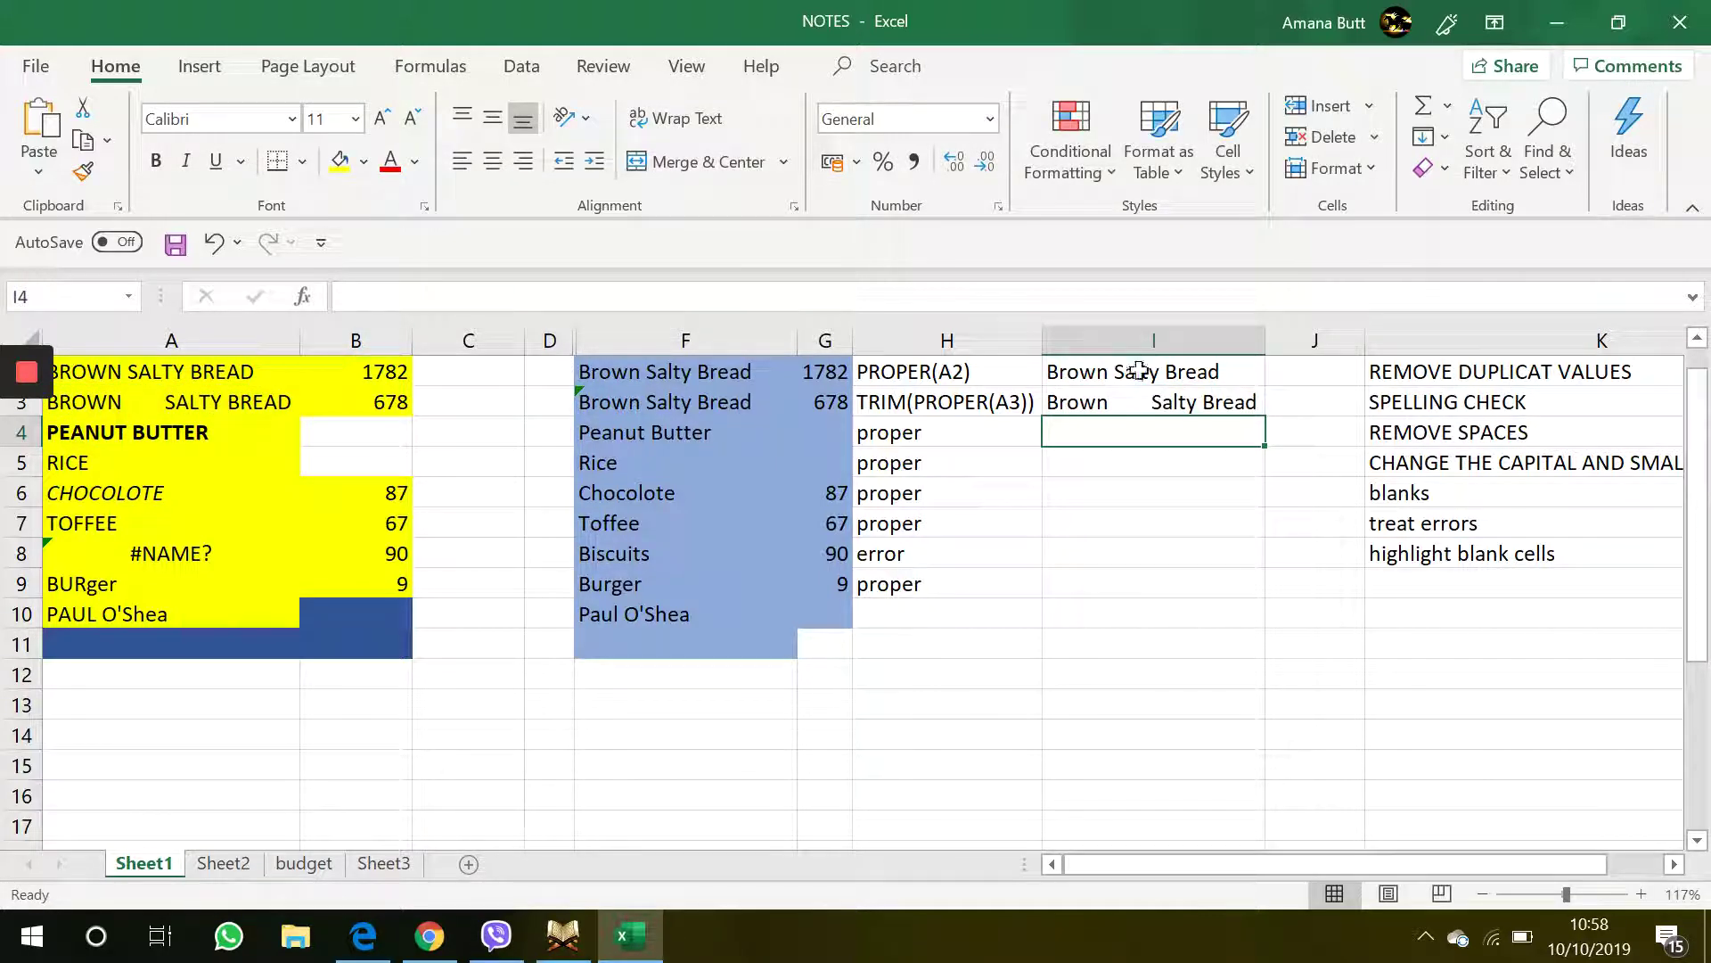
# Wrap the formula in I3 in TRIM to remove the extra spaces, making it =TRIM(PROPER(A3))
pyautogui.click(1143, 401)
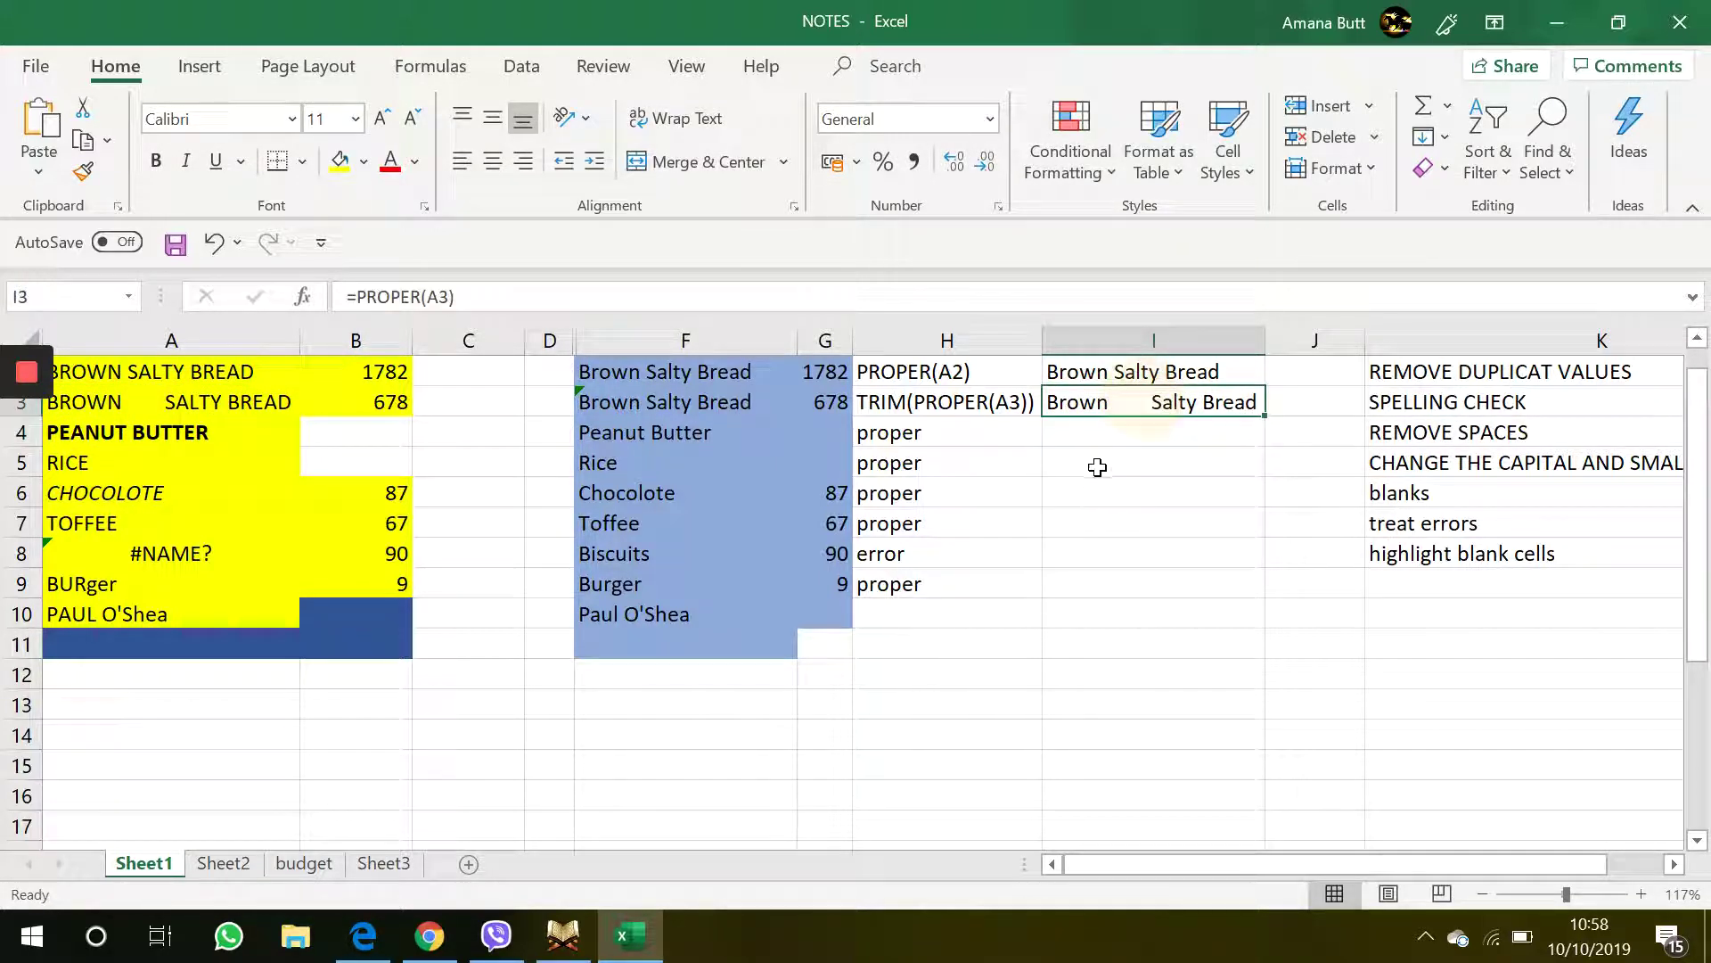
pyautogui.doubleClick(1132, 409)
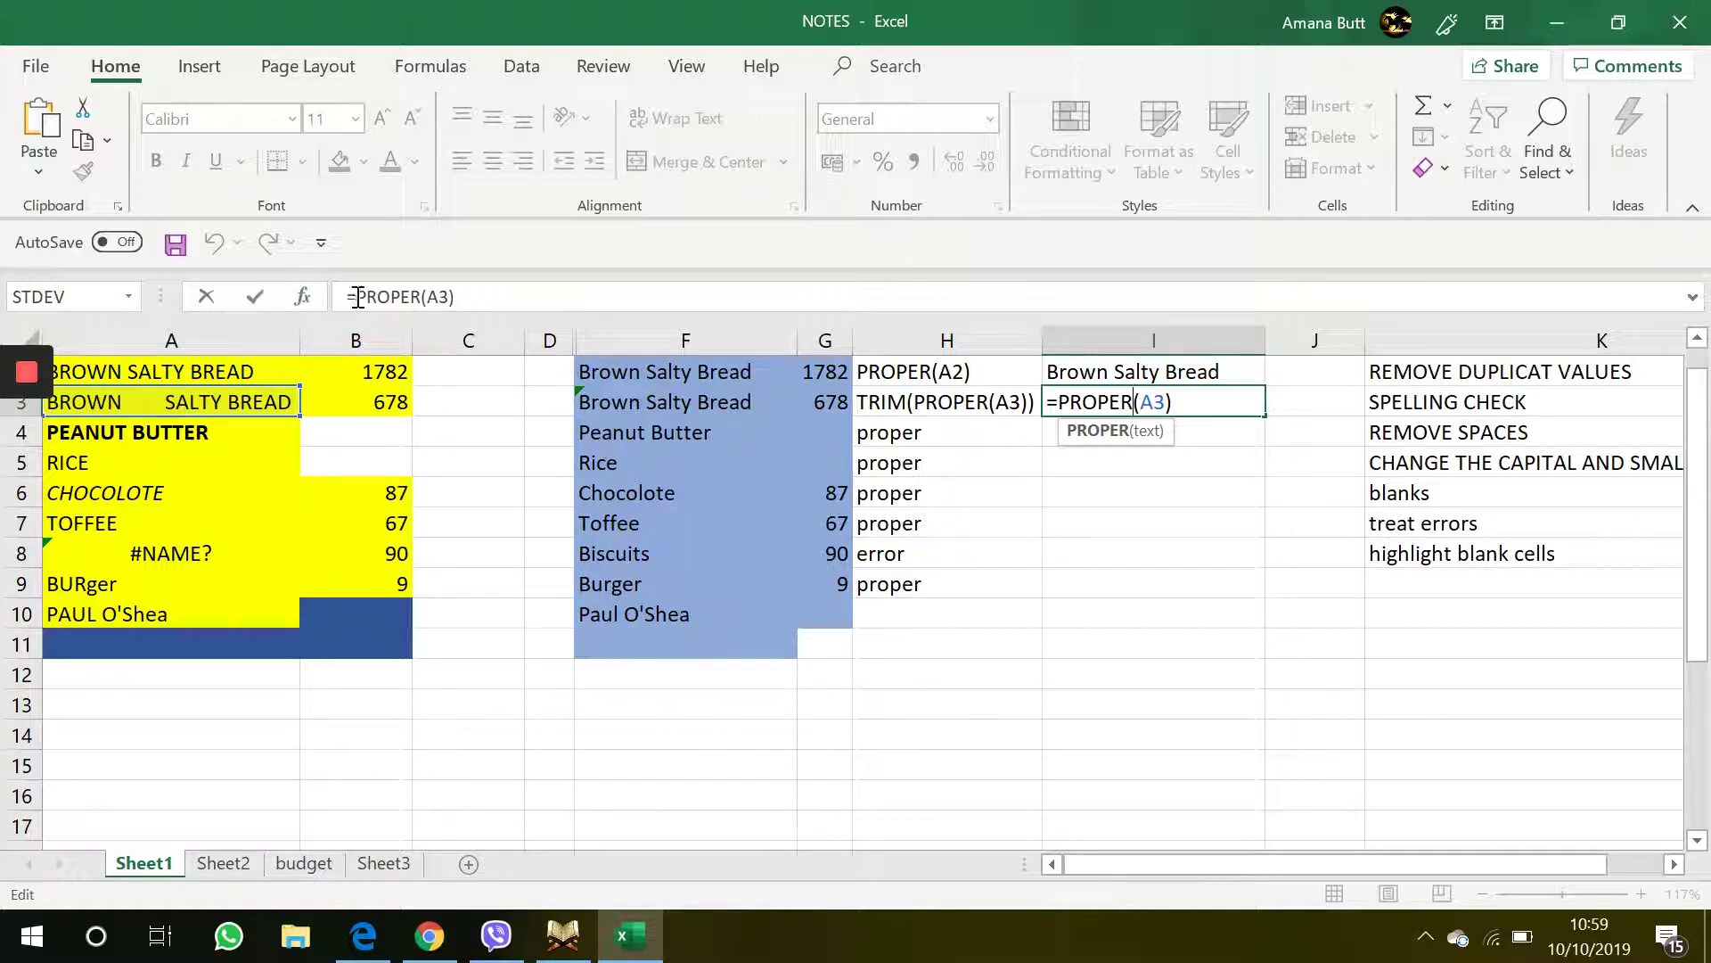
pyautogui.click(357, 296)
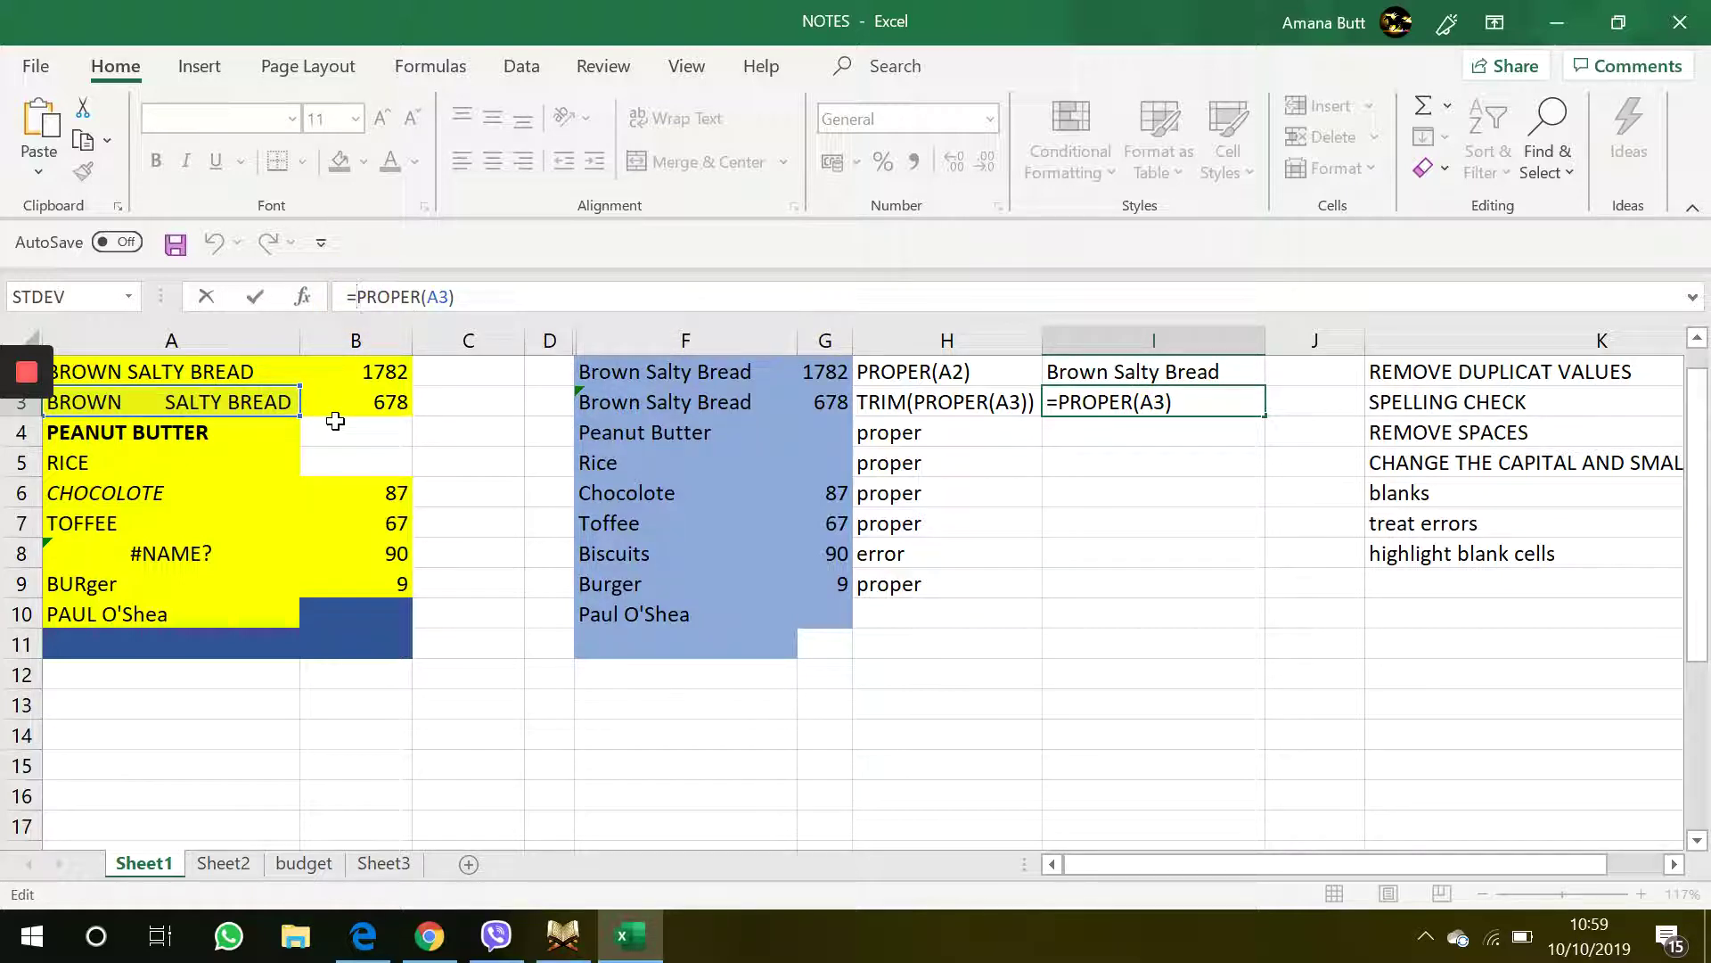
pyautogui.write('trim')
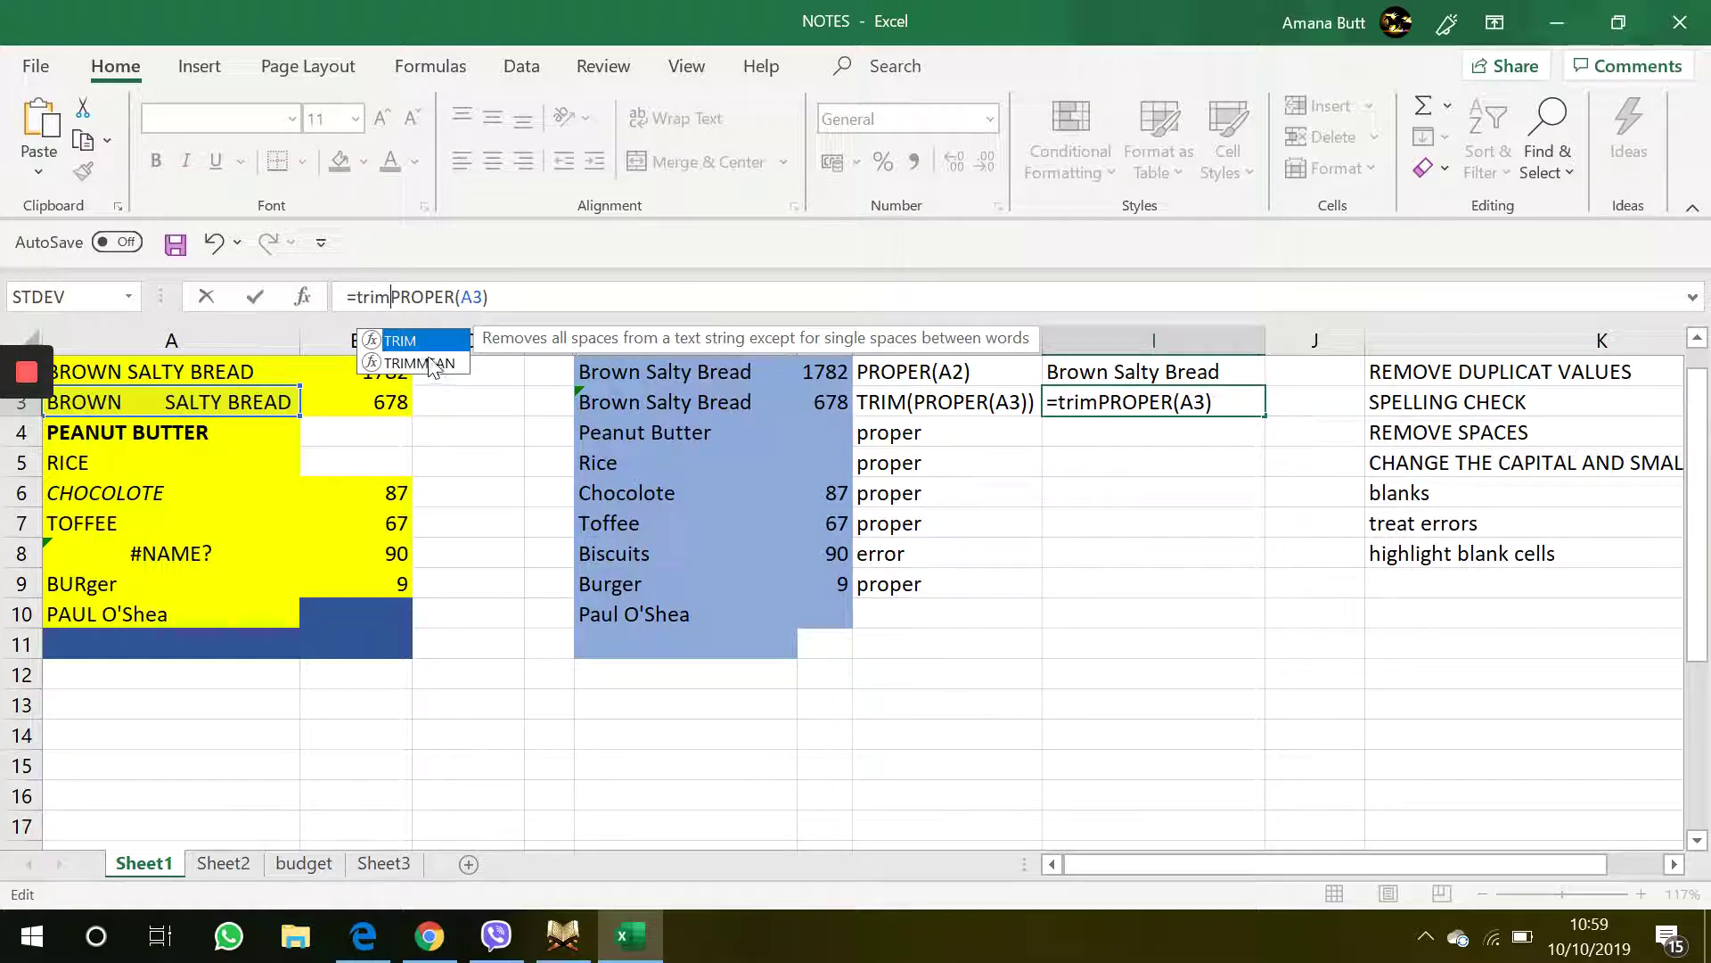
pyautogui.doubleClick(439, 340)
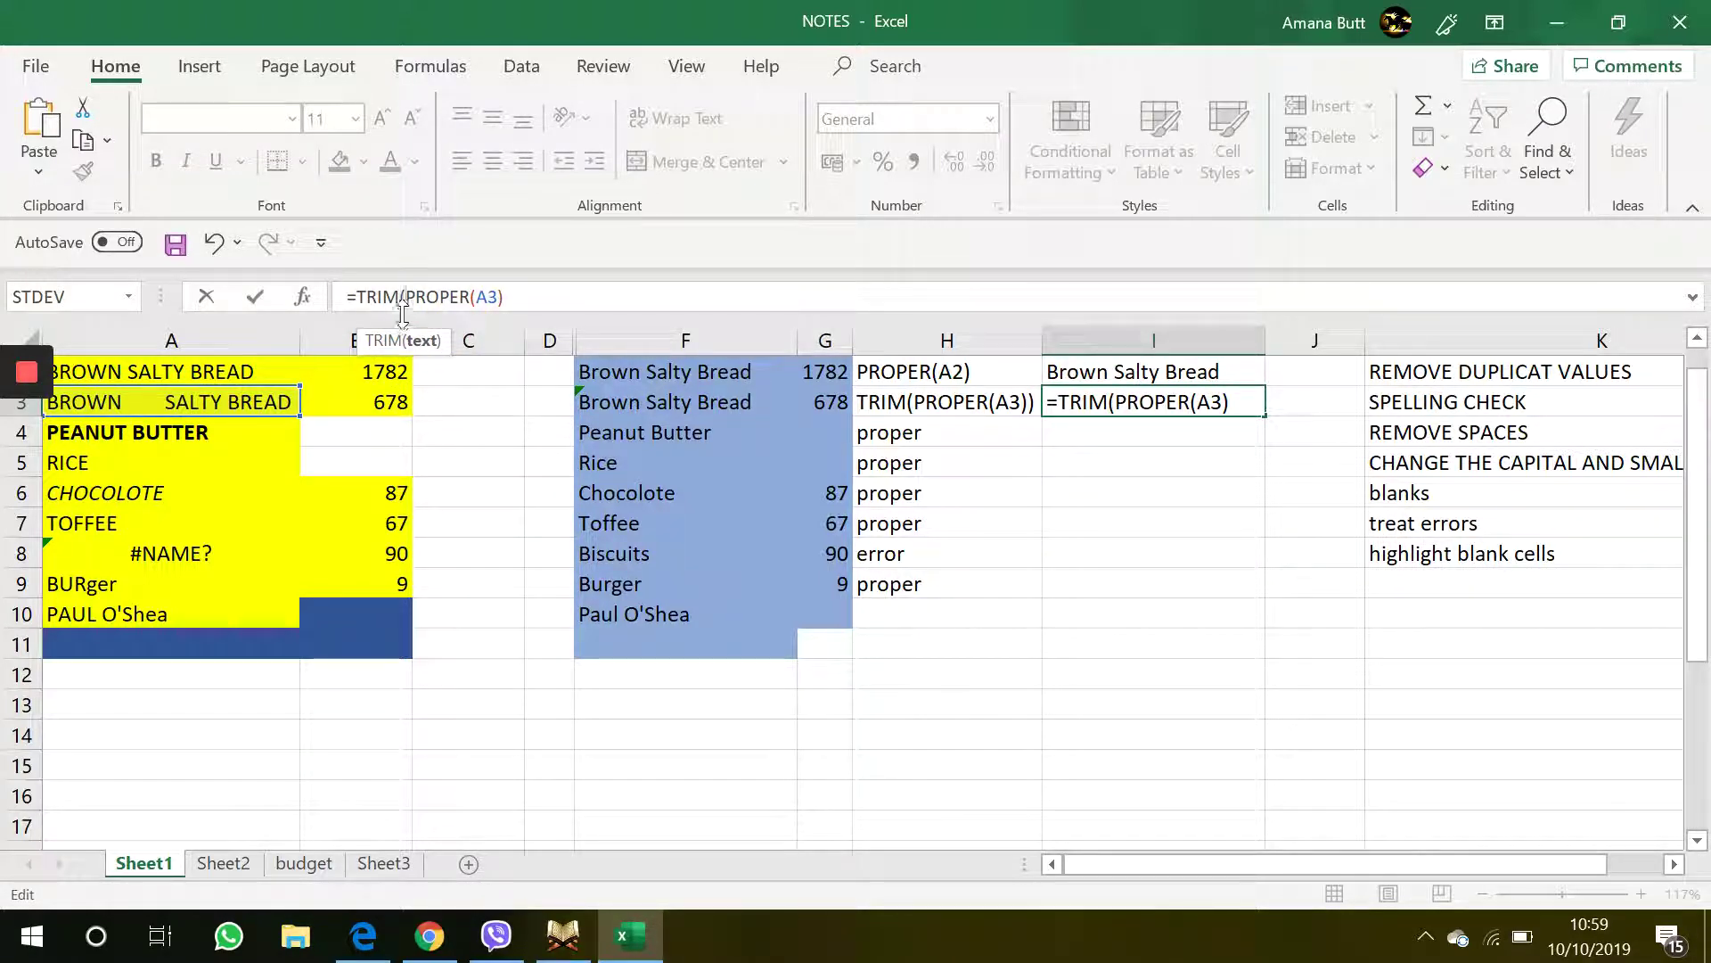
pyautogui.click(408, 308)
pyautogui.click(539, 300)
pyautogui.write(')')
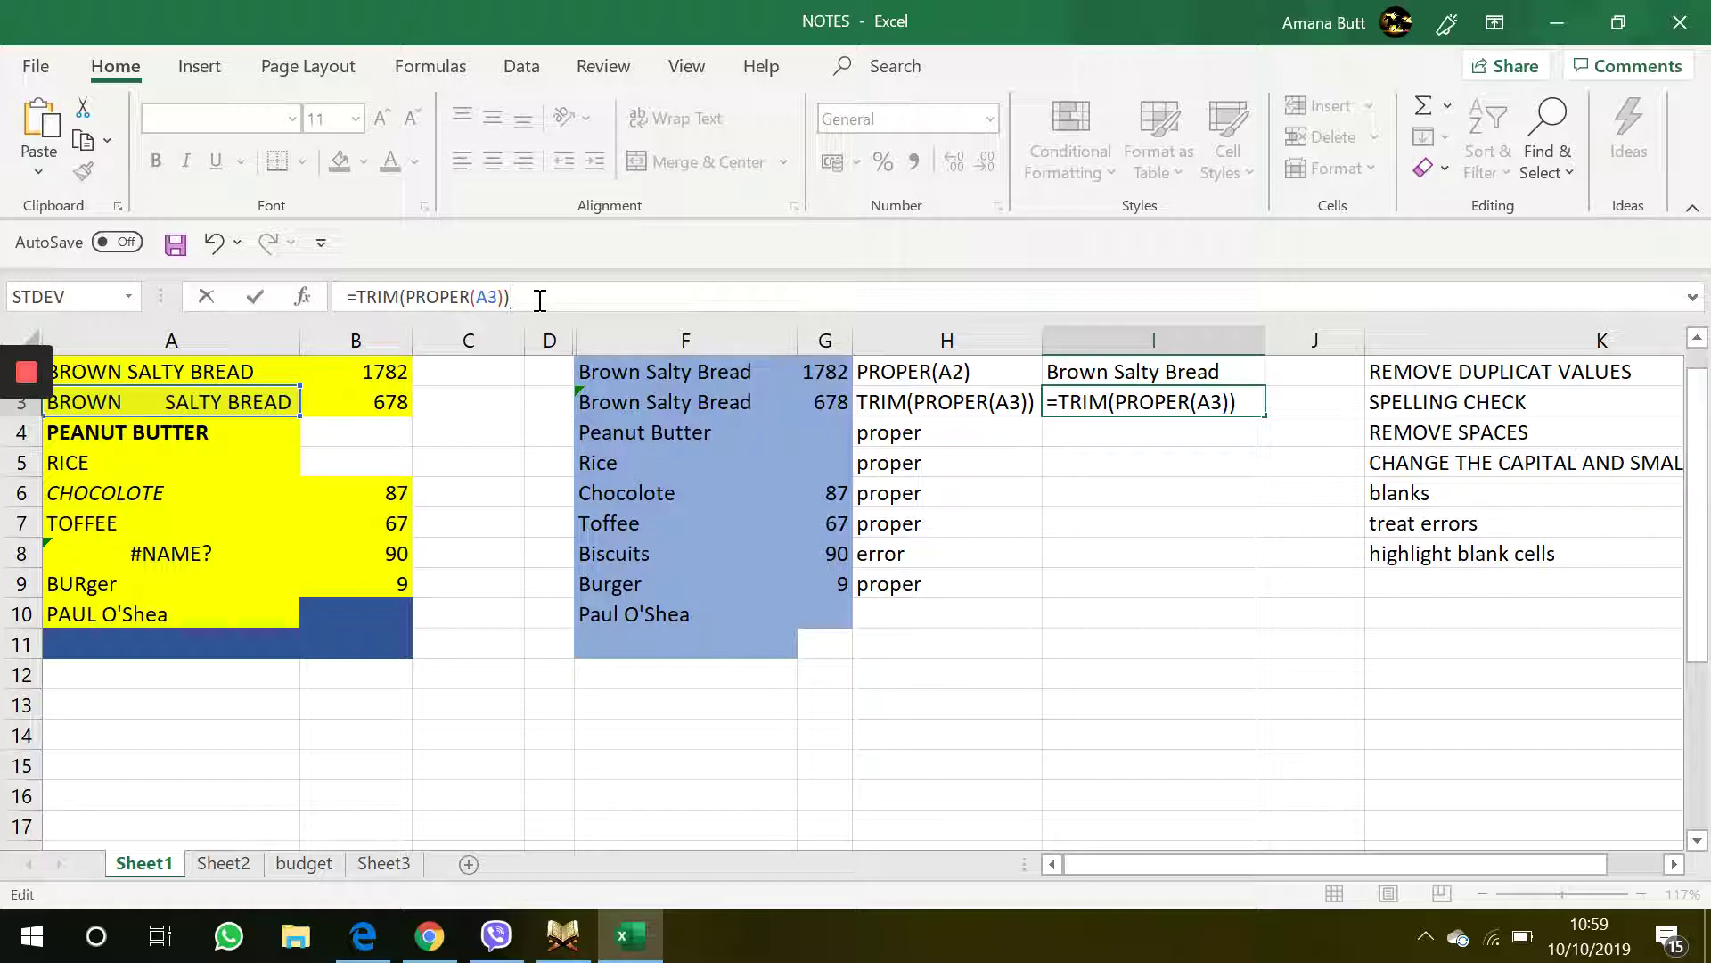
pyautogui.press('Return')
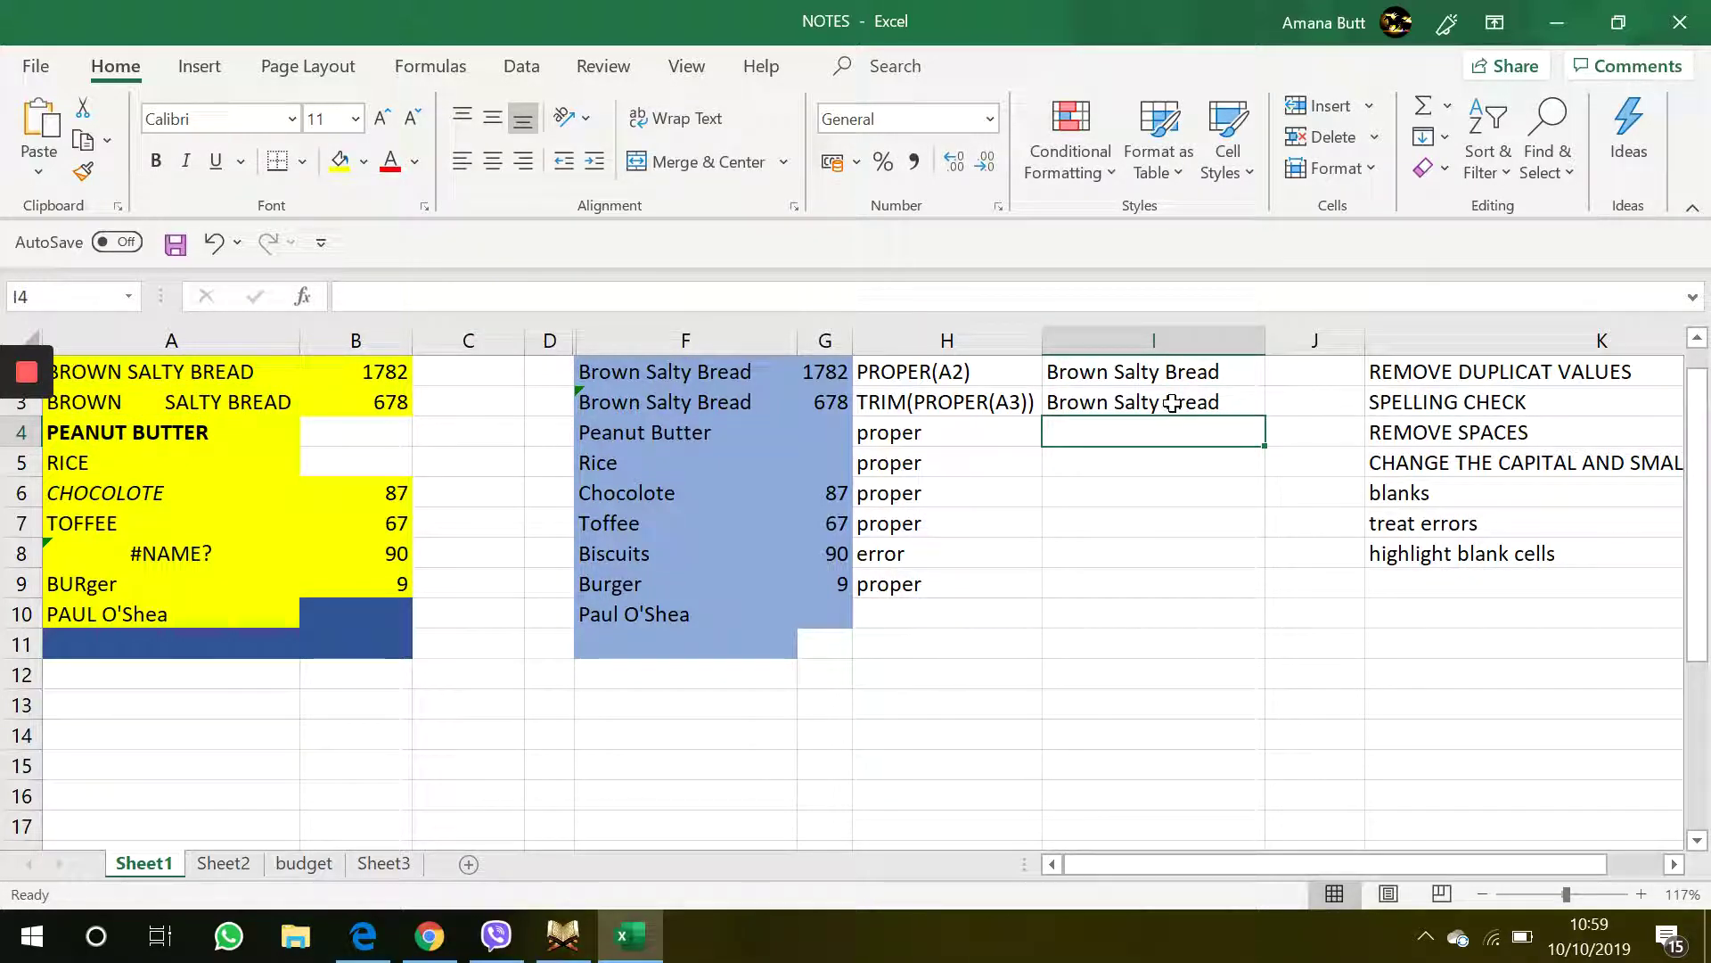
pyautogui.click(1097, 401)
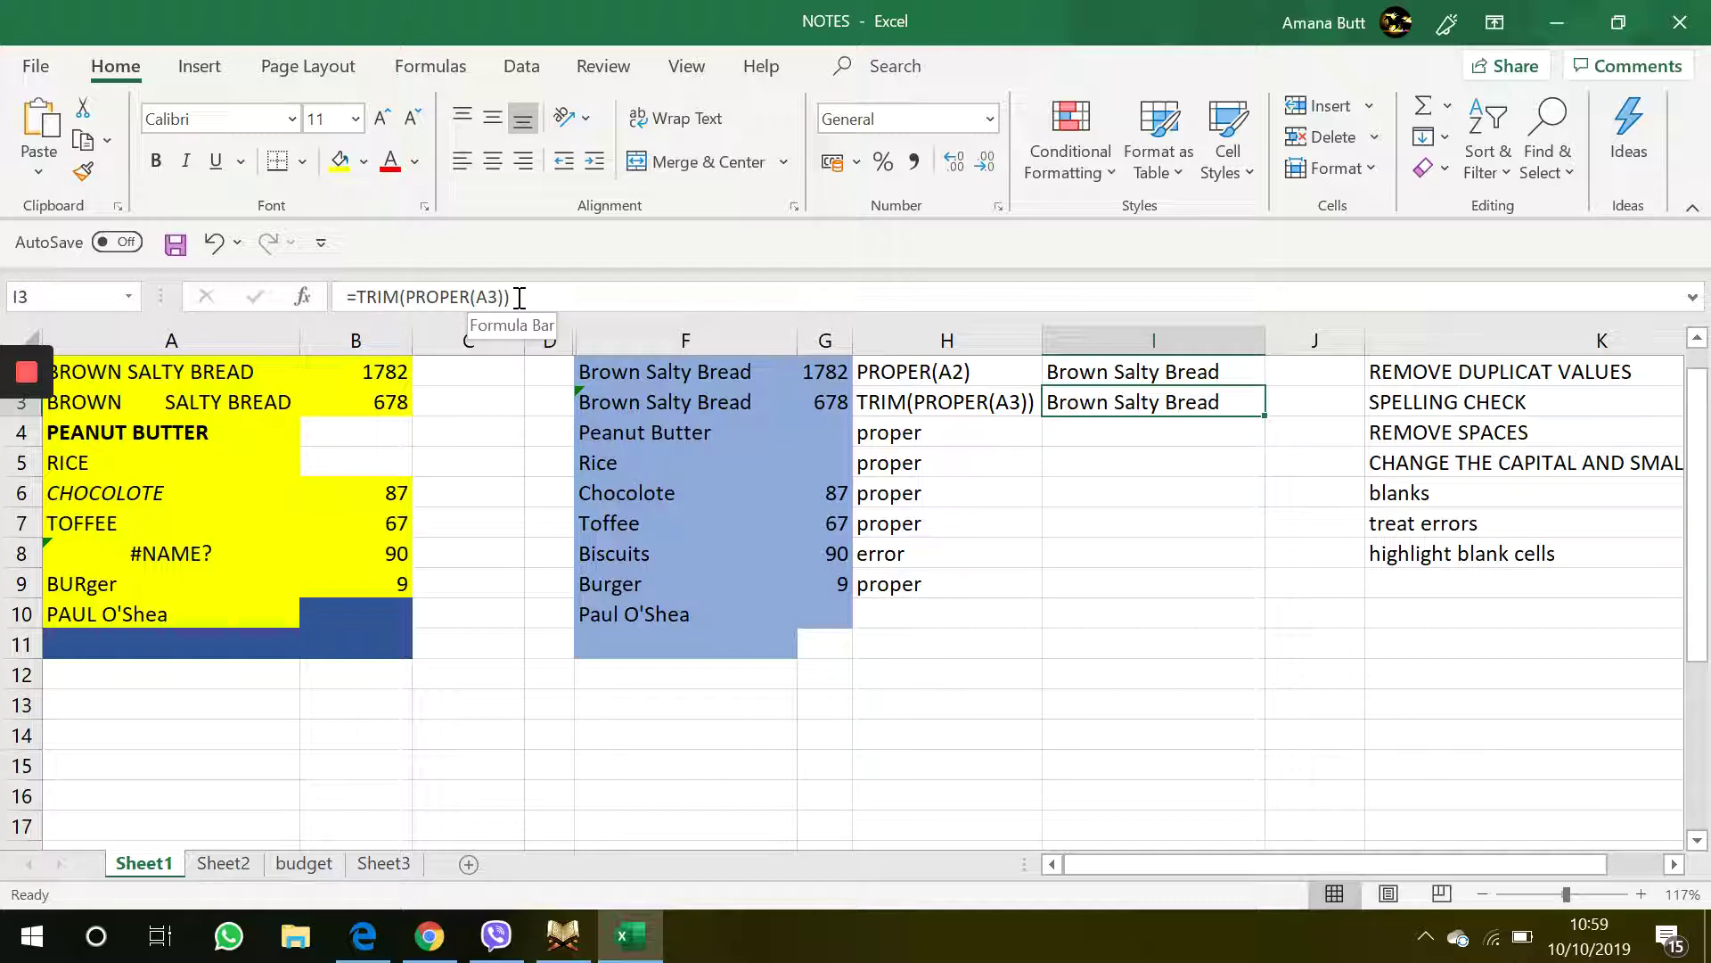
# Enter a PROPER formula in cell I4 that converts the text of A4 to proper case
pyautogui.click(187, 435)
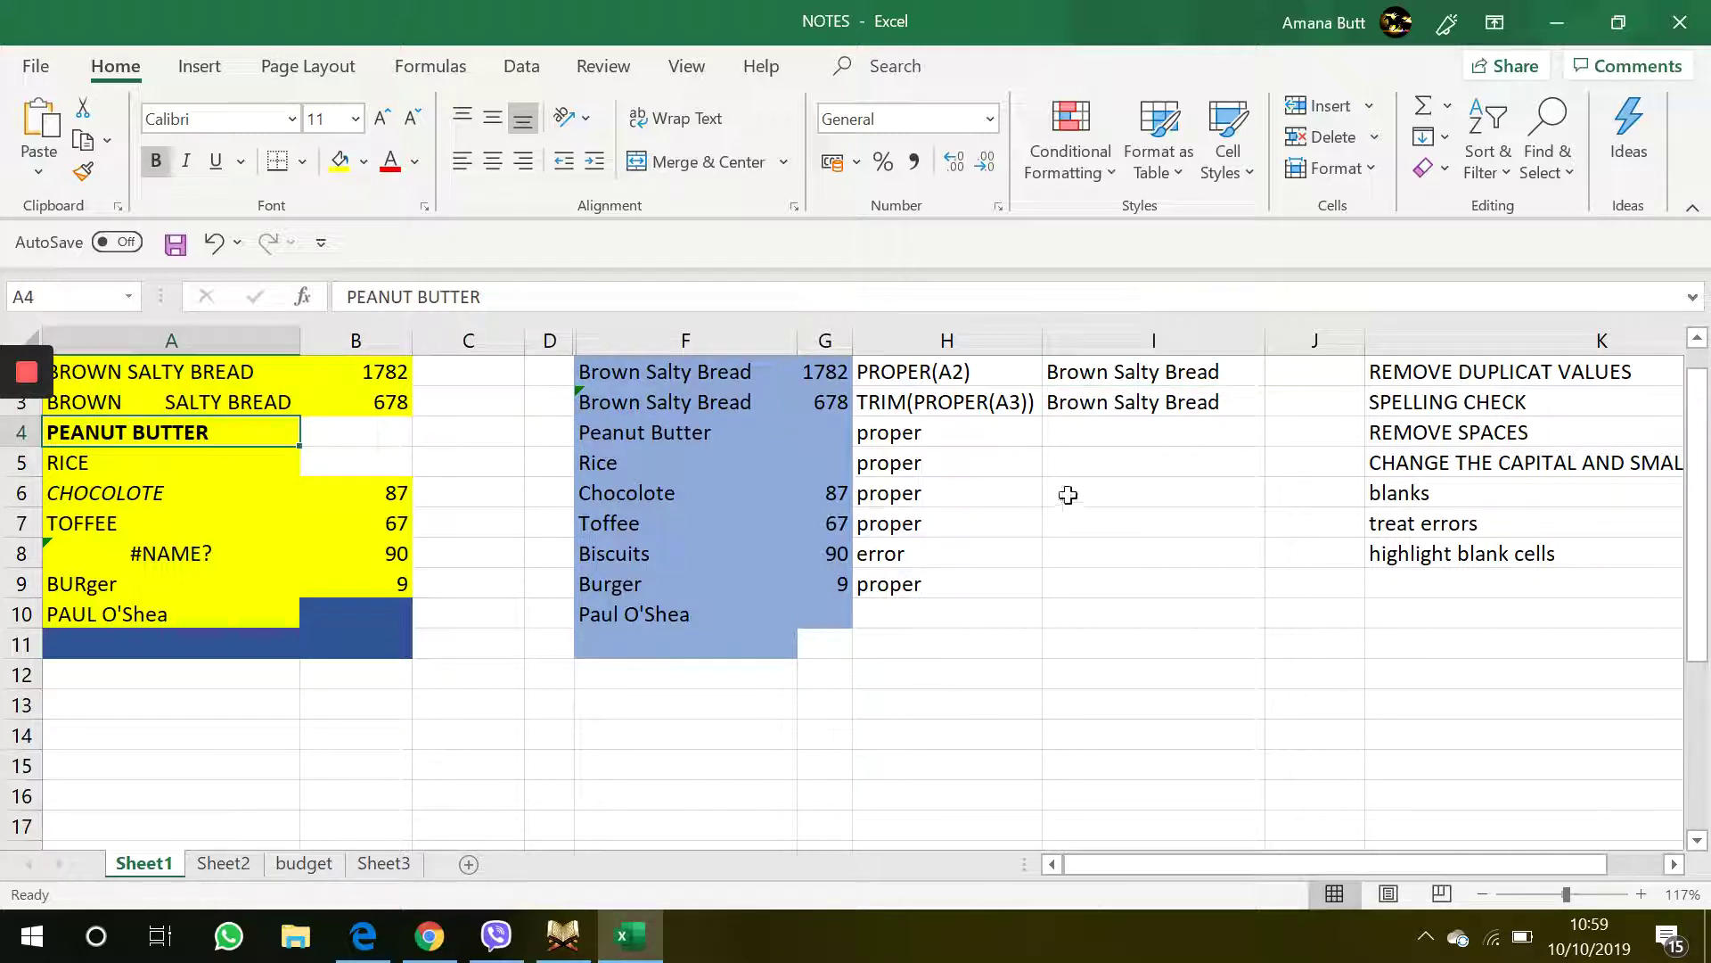
pyautogui.click(1109, 451)
pyautogui.click(1115, 435)
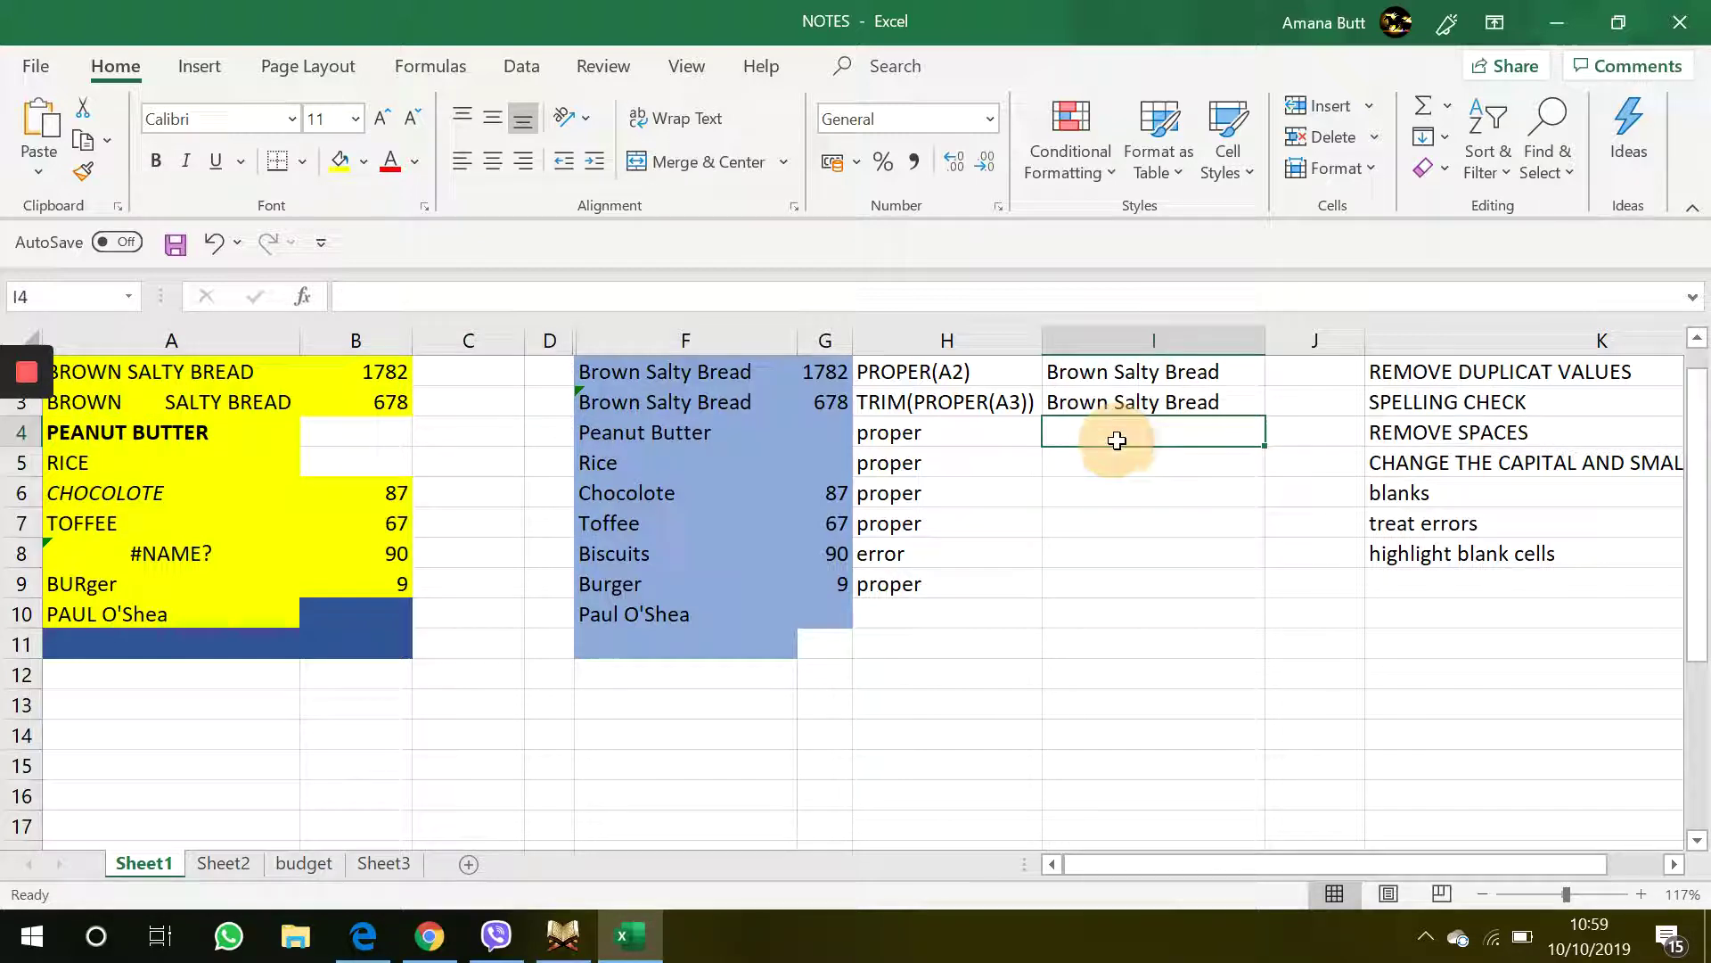
pyautogui.write('=proper')
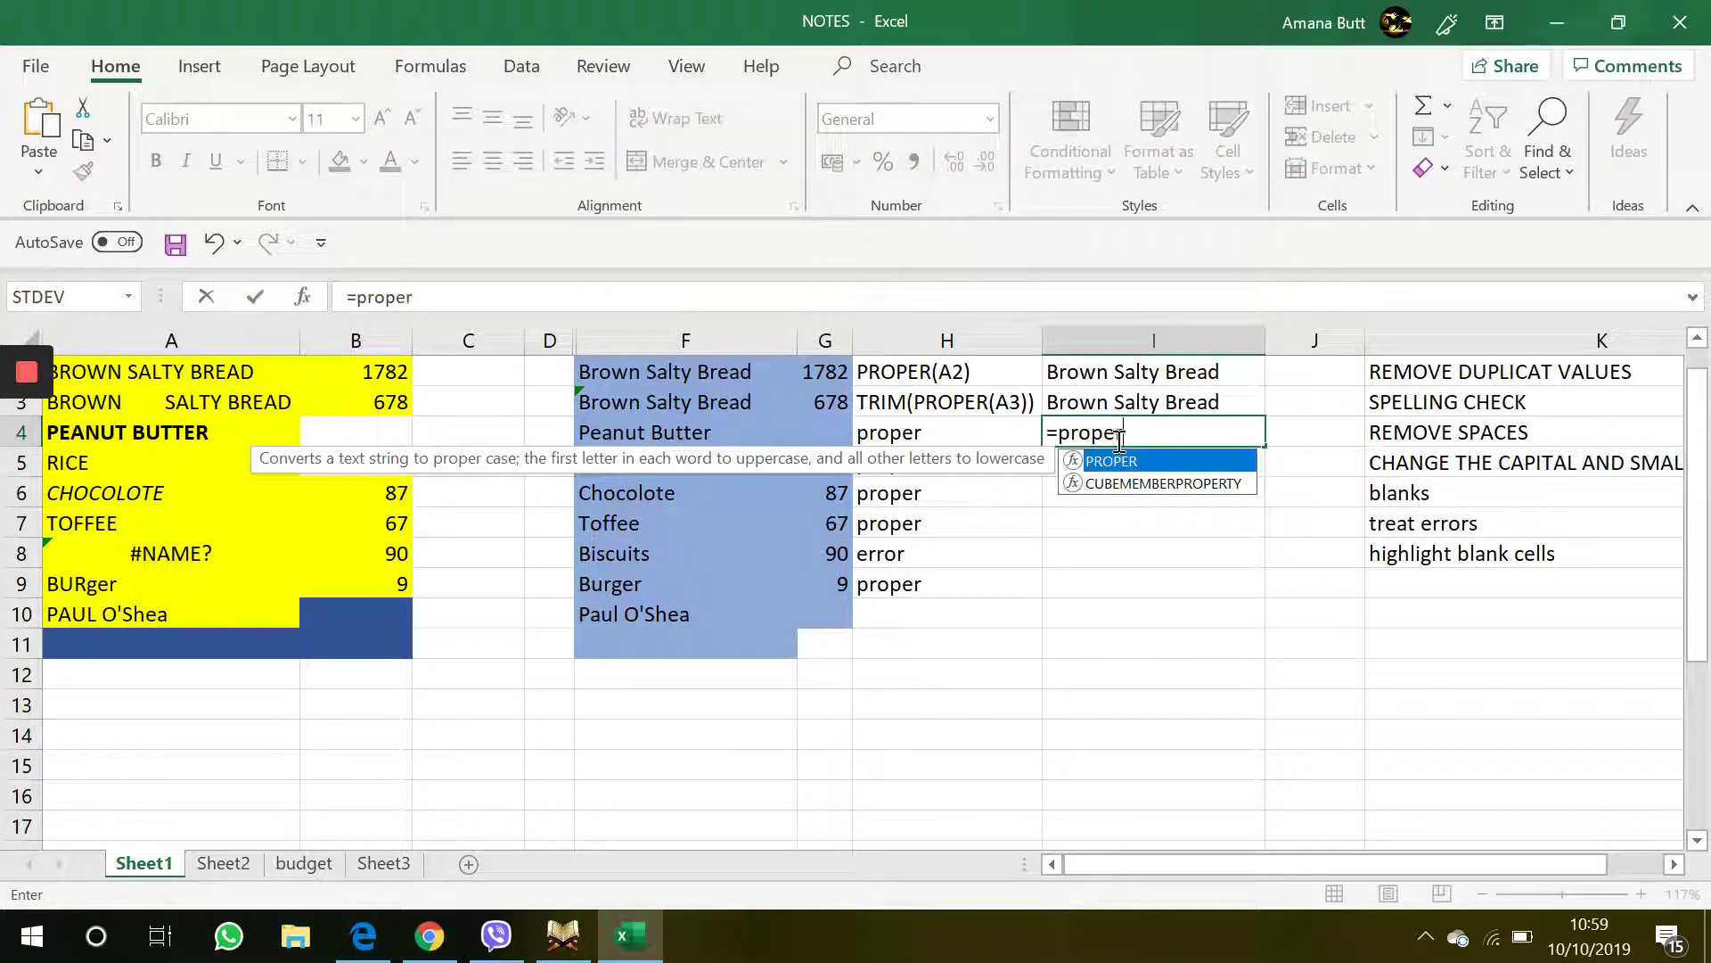
pyautogui.doubleClick(1117, 461)
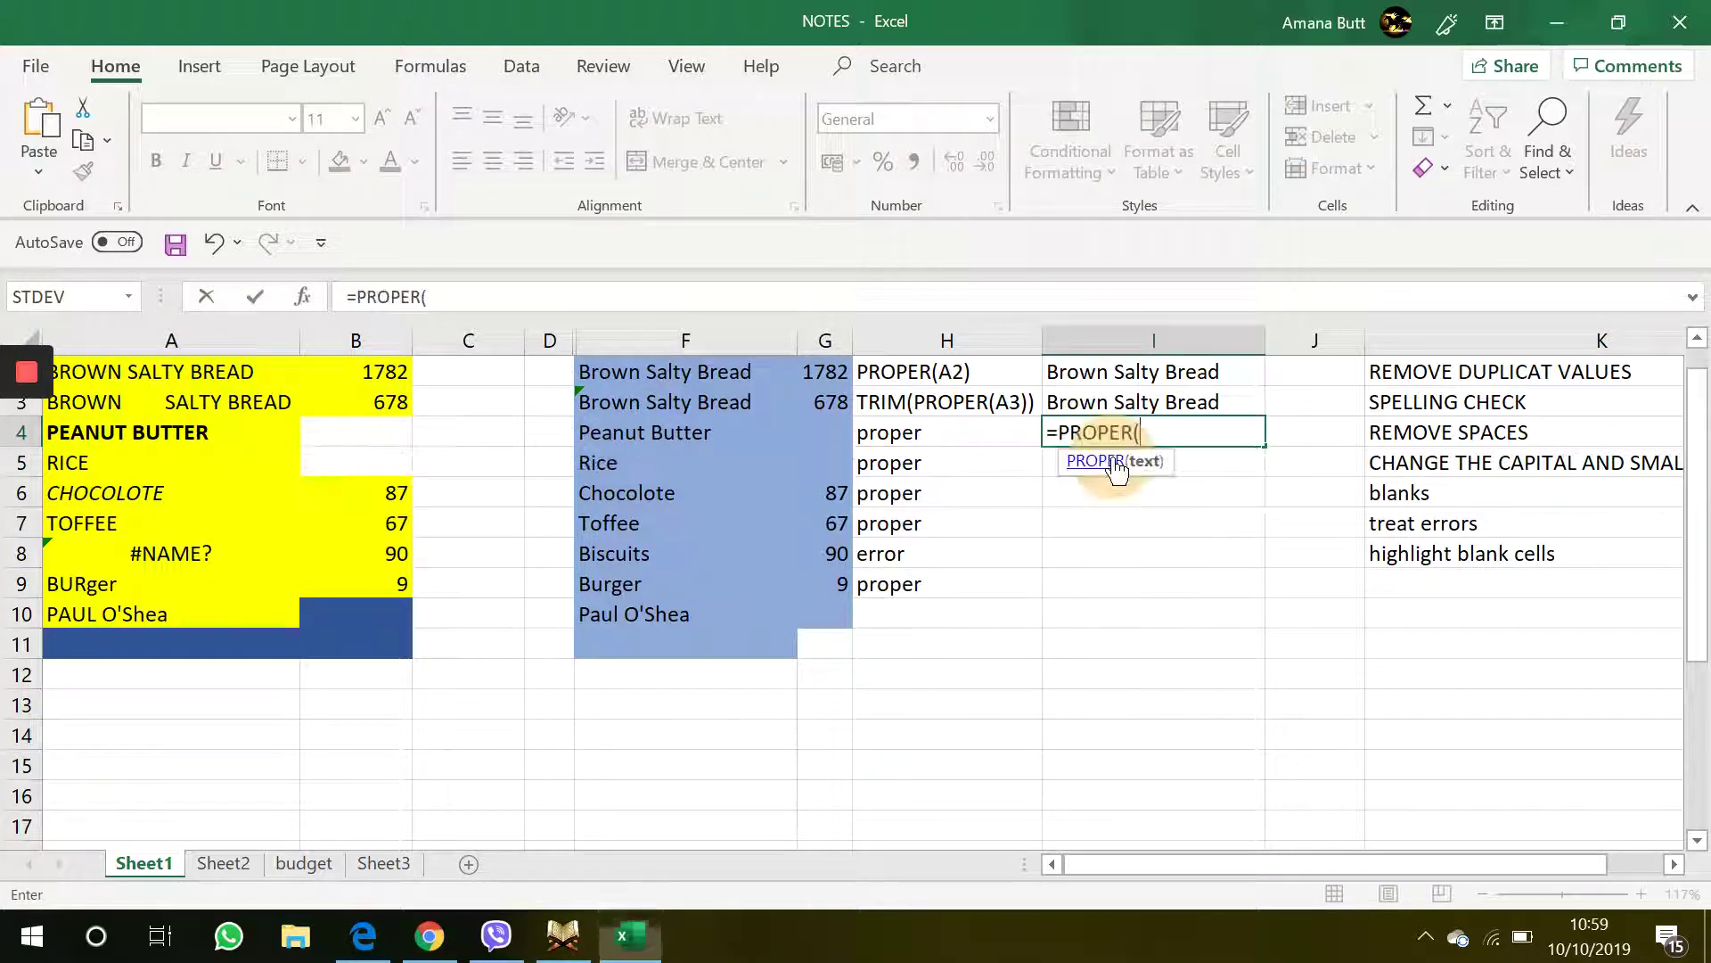
pyautogui.click(176, 434)
pyautogui.press('Return')
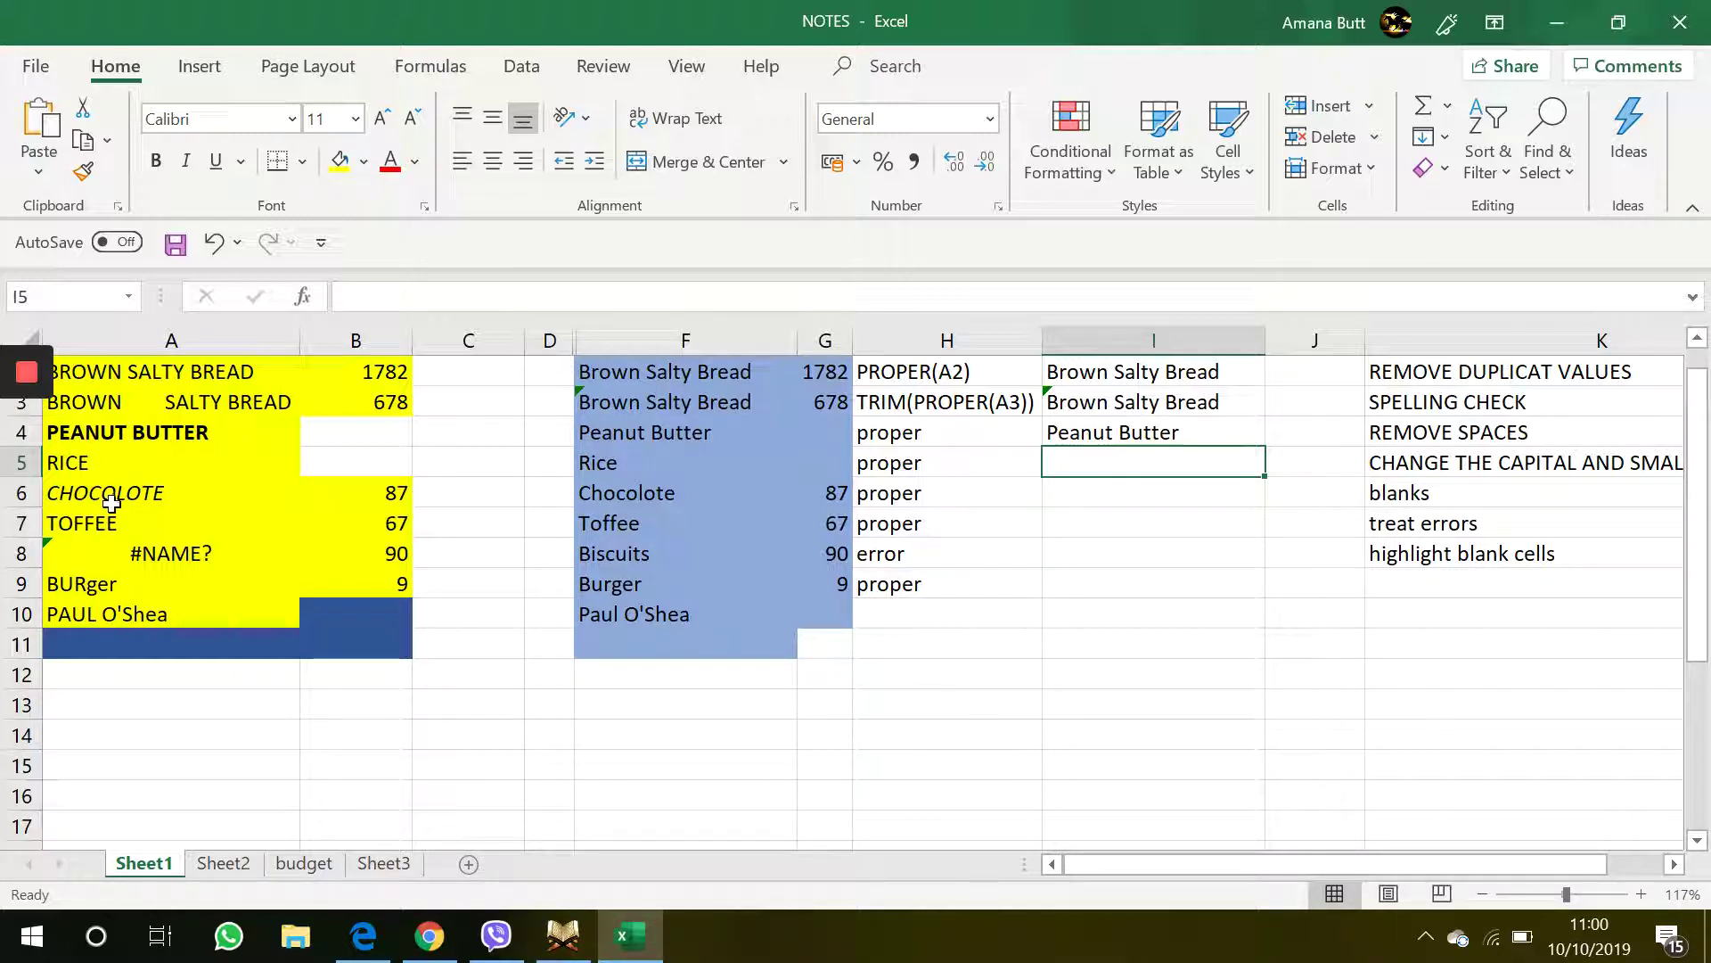
# Replace the word sum with biscuits in the erroneous formula of cell A8
pyautogui.click(153, 559)
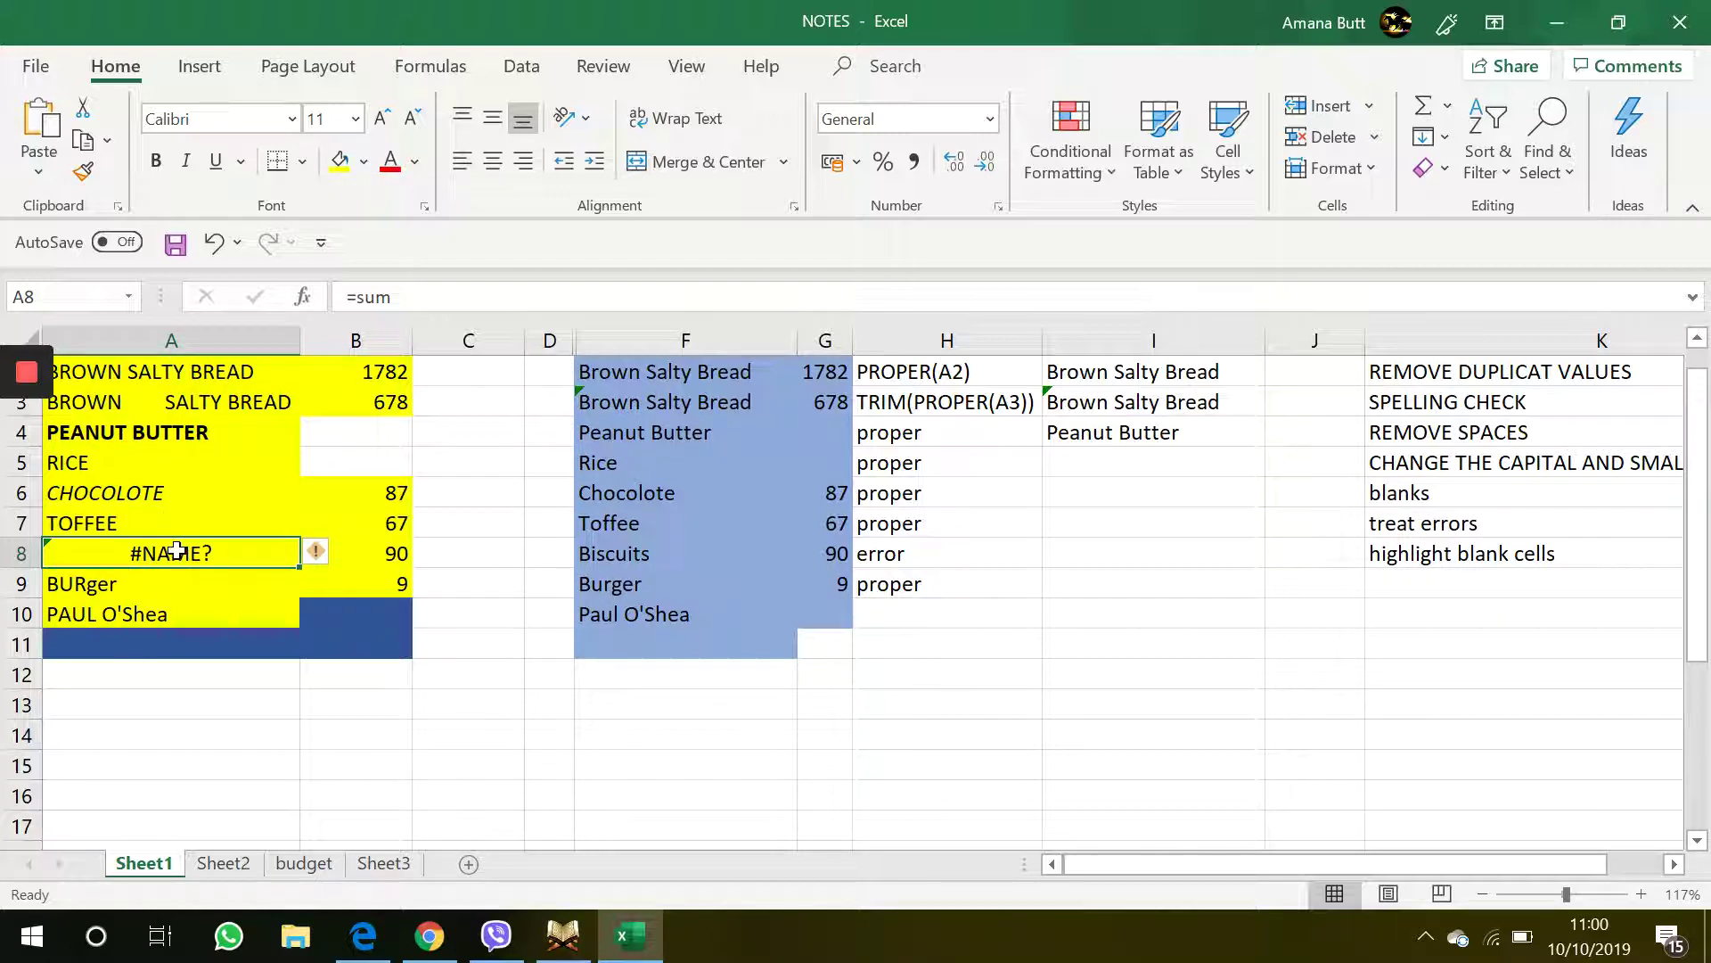
pyautogui.click(219, 521)
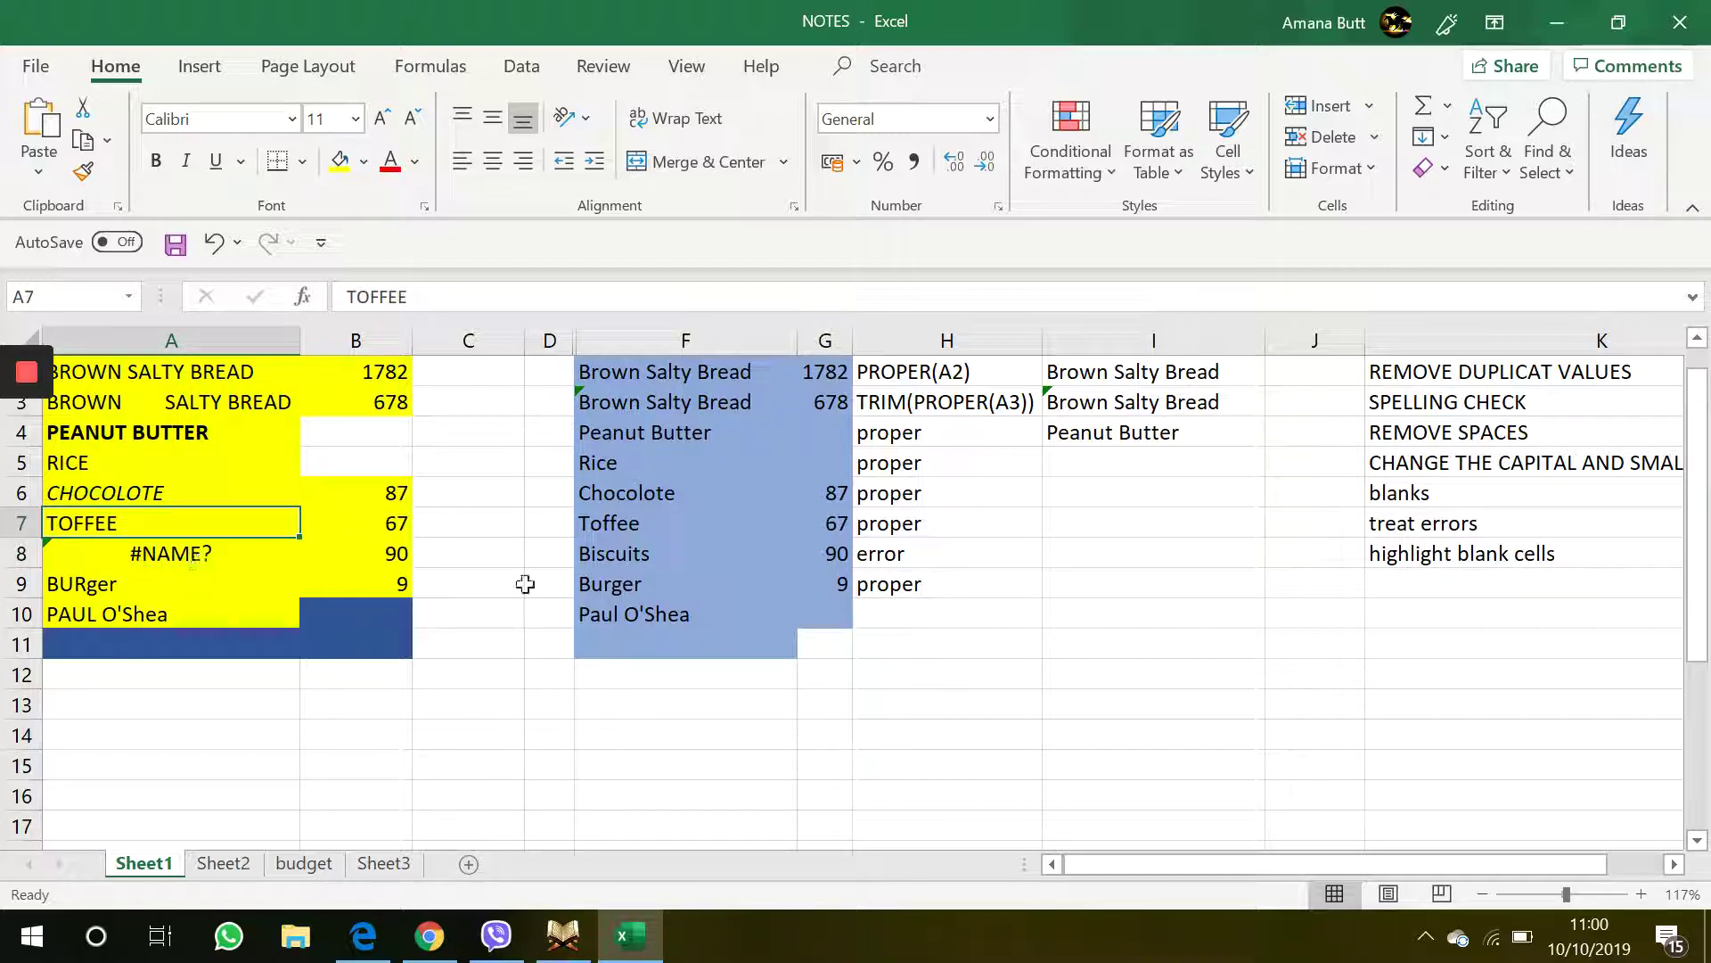
pyautogui.click(237, 558)
pyautogui.moveTo(407, 298); pyautogui.dragTo(358, 297)
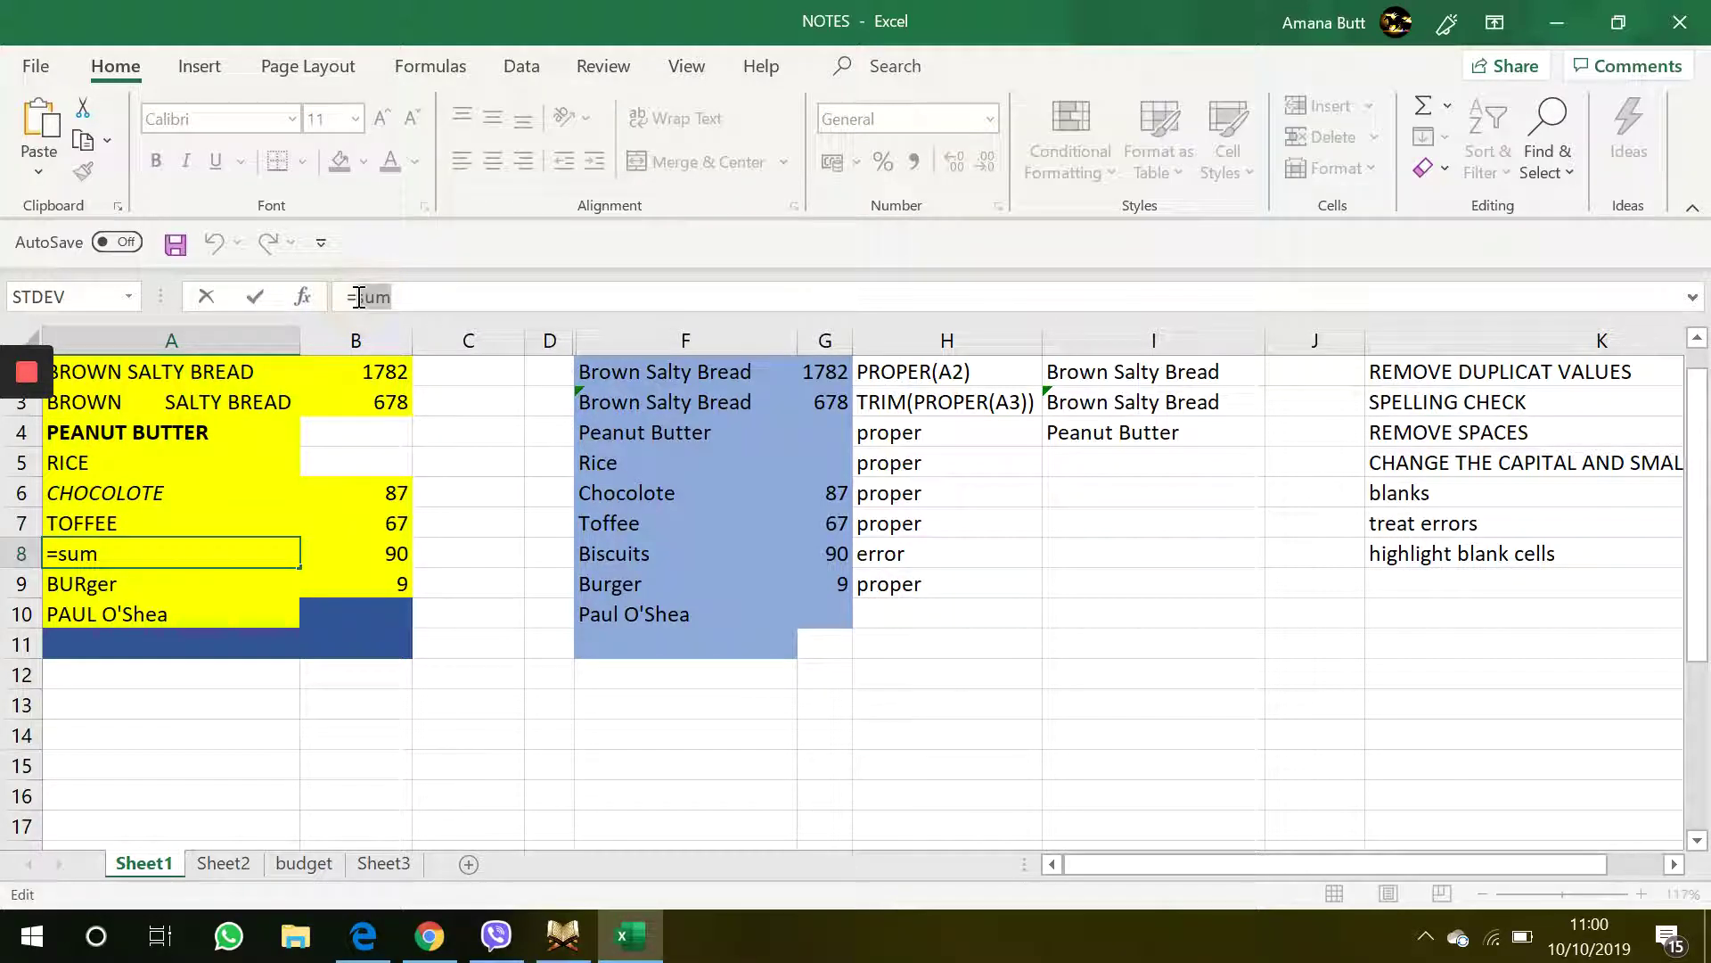
pyautogui.write('biscuits')
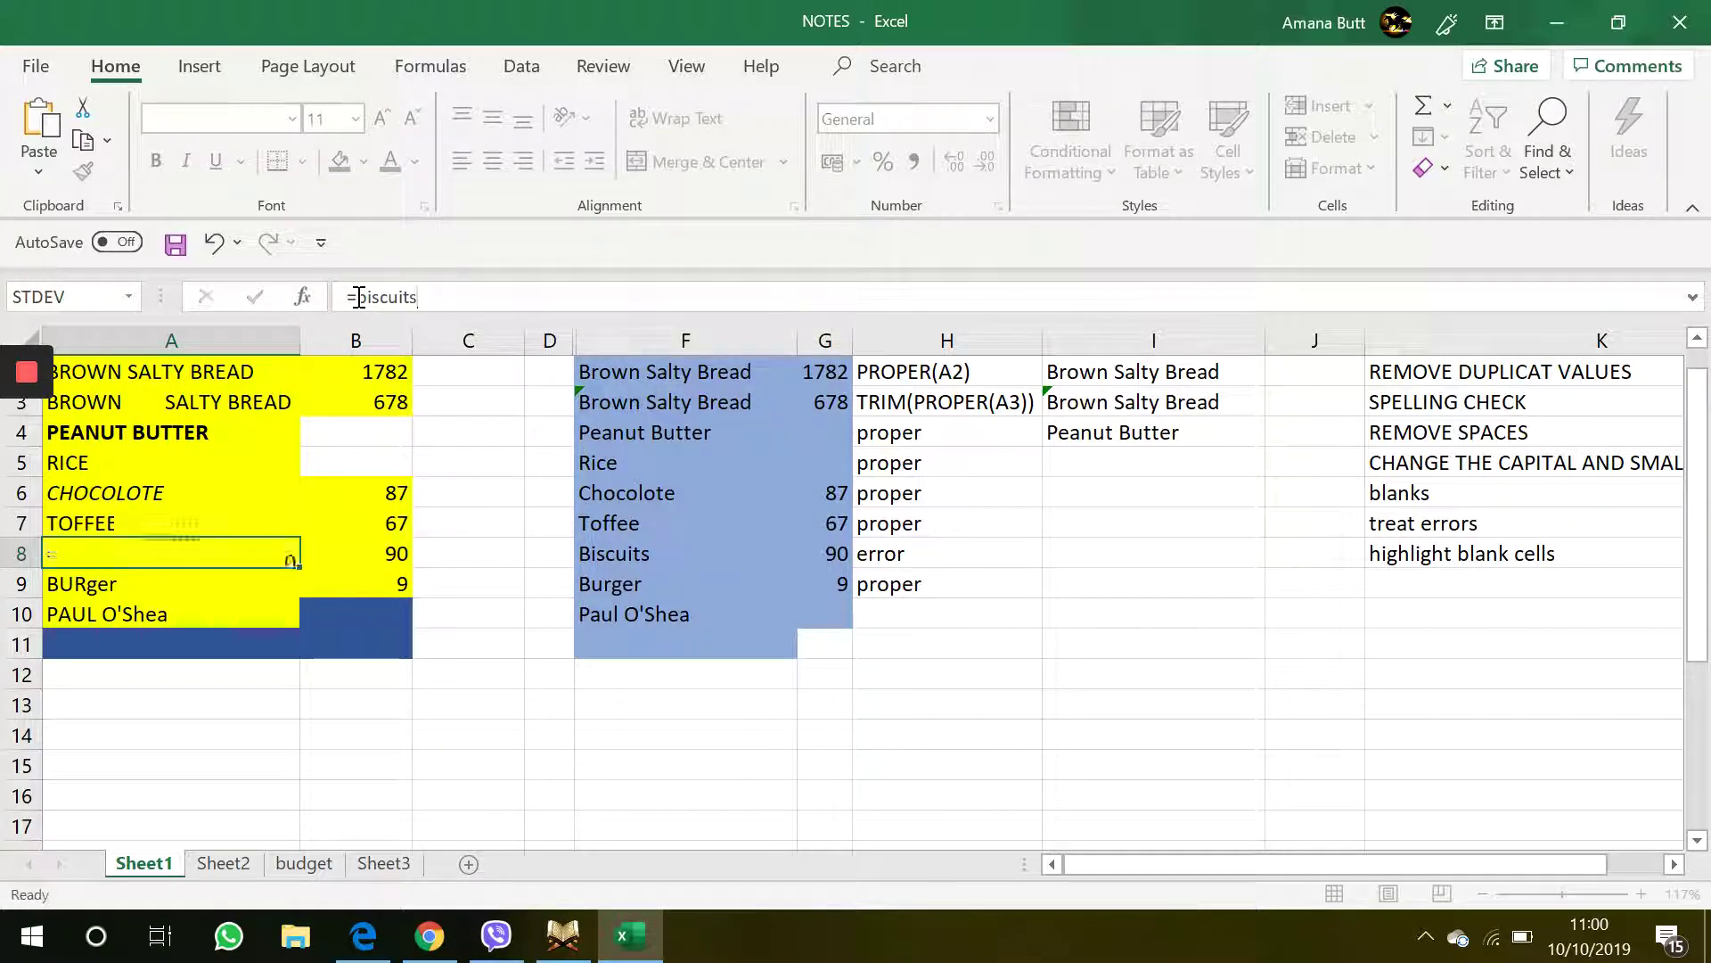
pyautogui.press('Return')
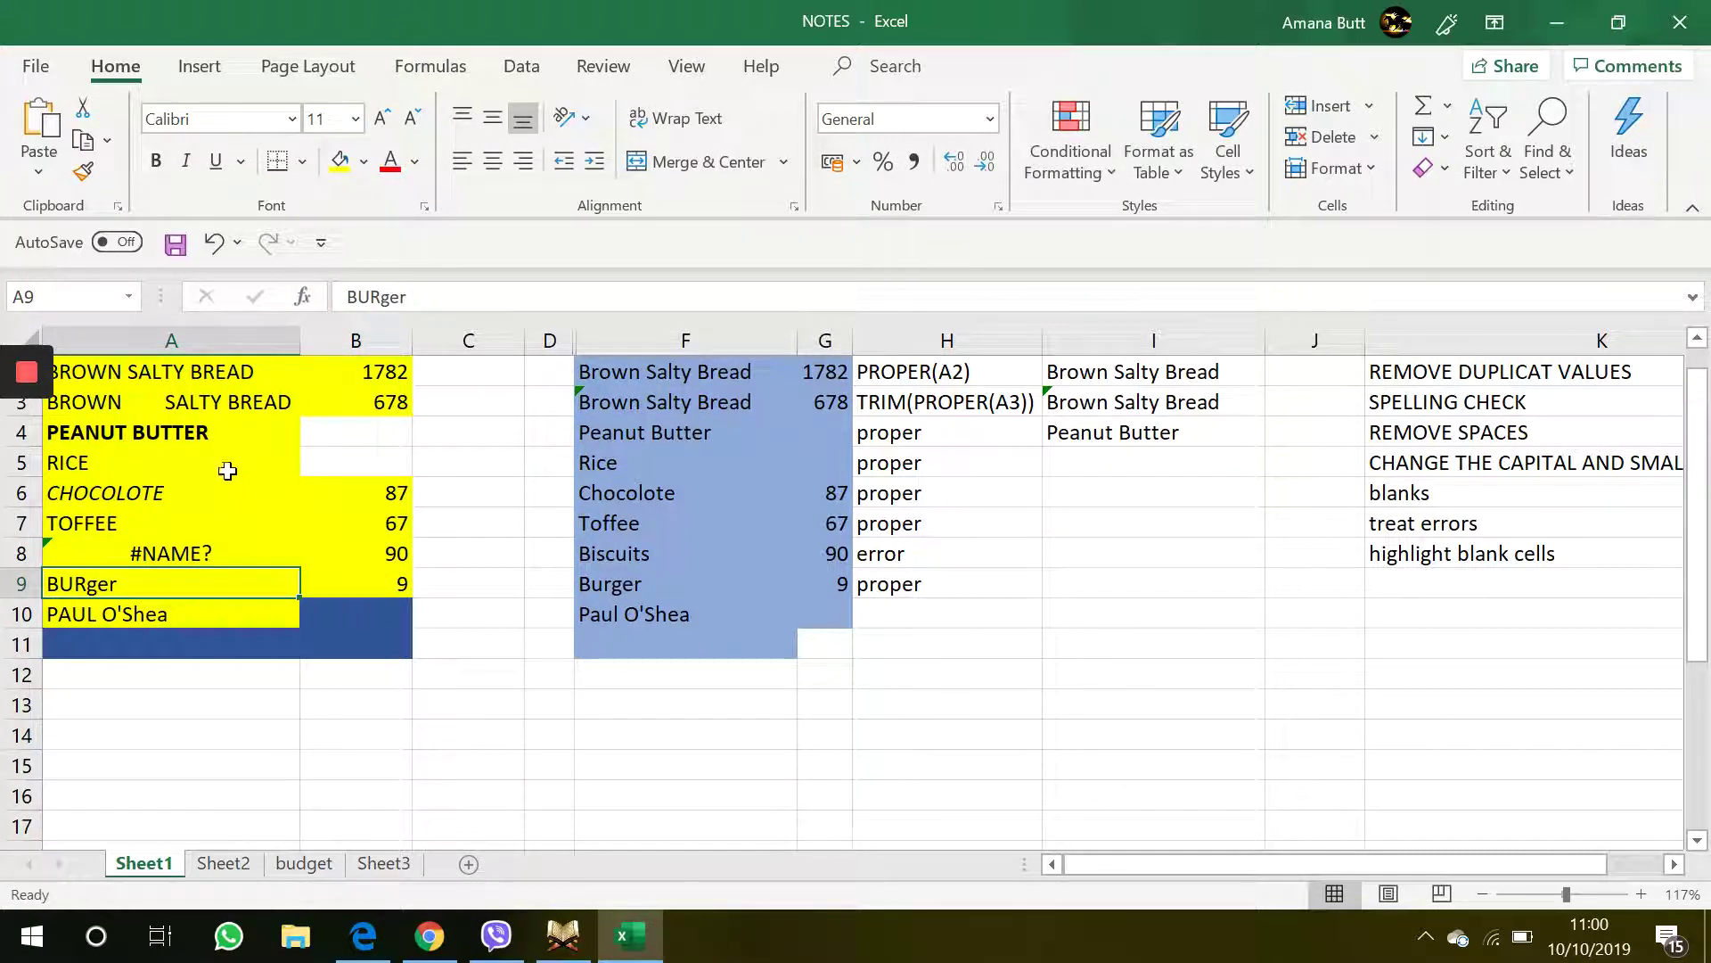
# Remove the equals sign in front of biscuits in cell A8 to turn the formula into plain text
pyautogui.click(205, 553)
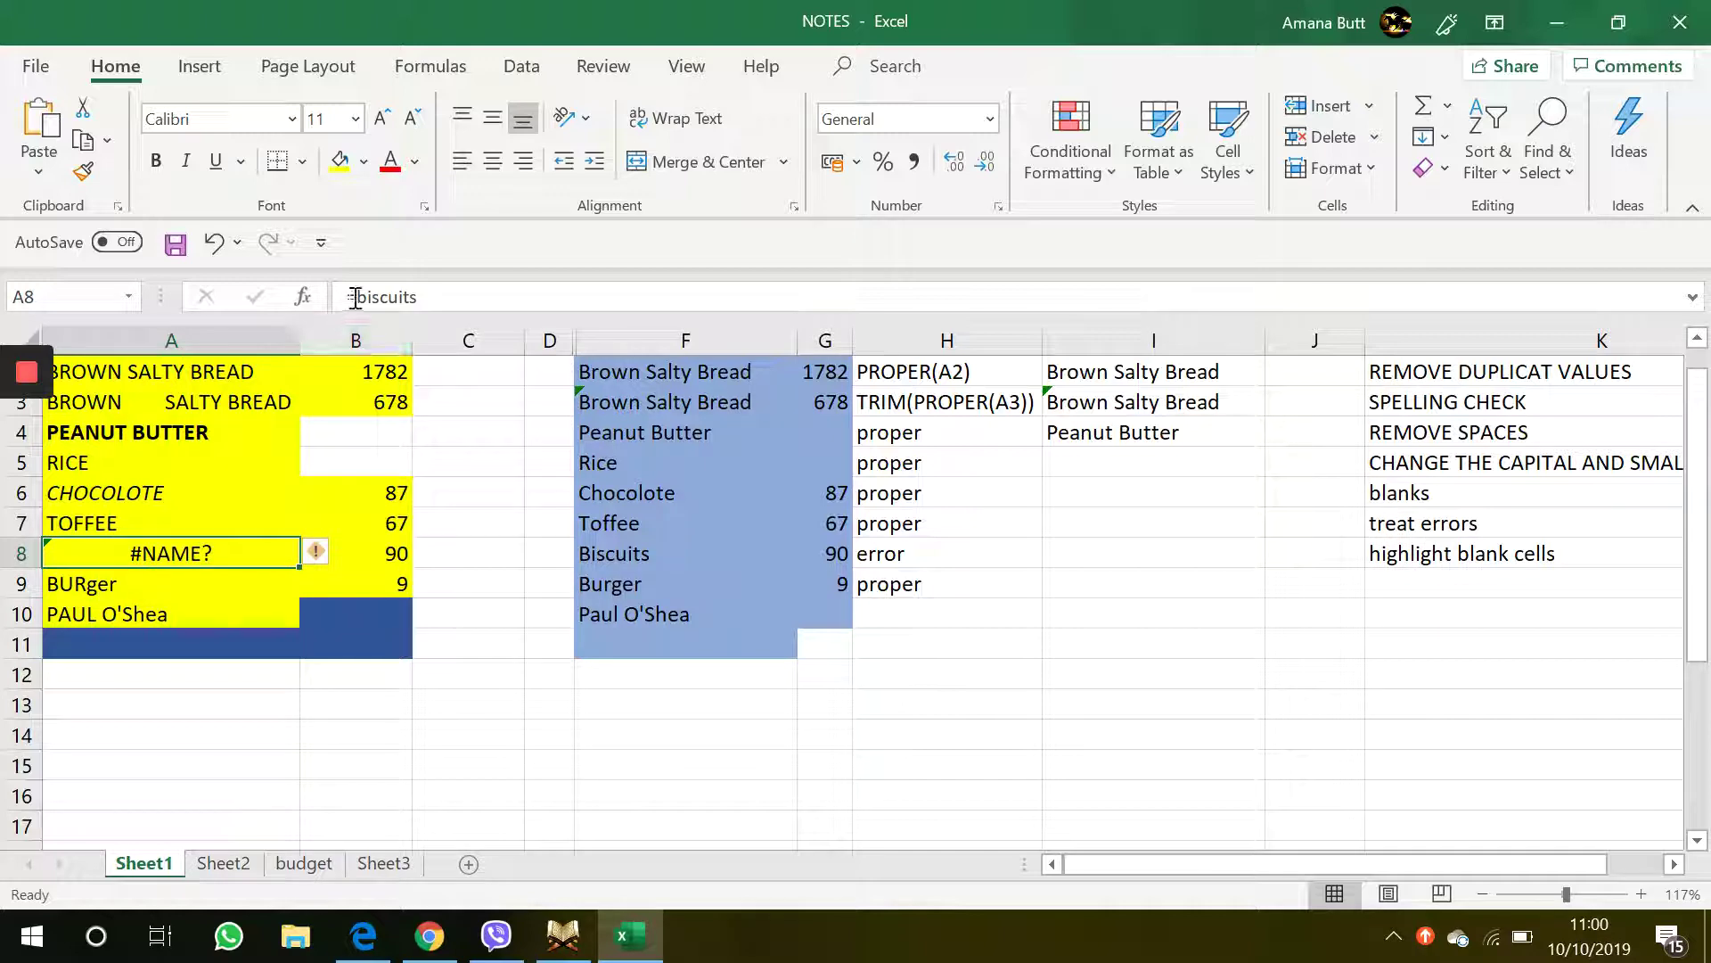
pyautogui.click(332, 299)
pyautogui.press('Delete')
pyautogui.press('Return')
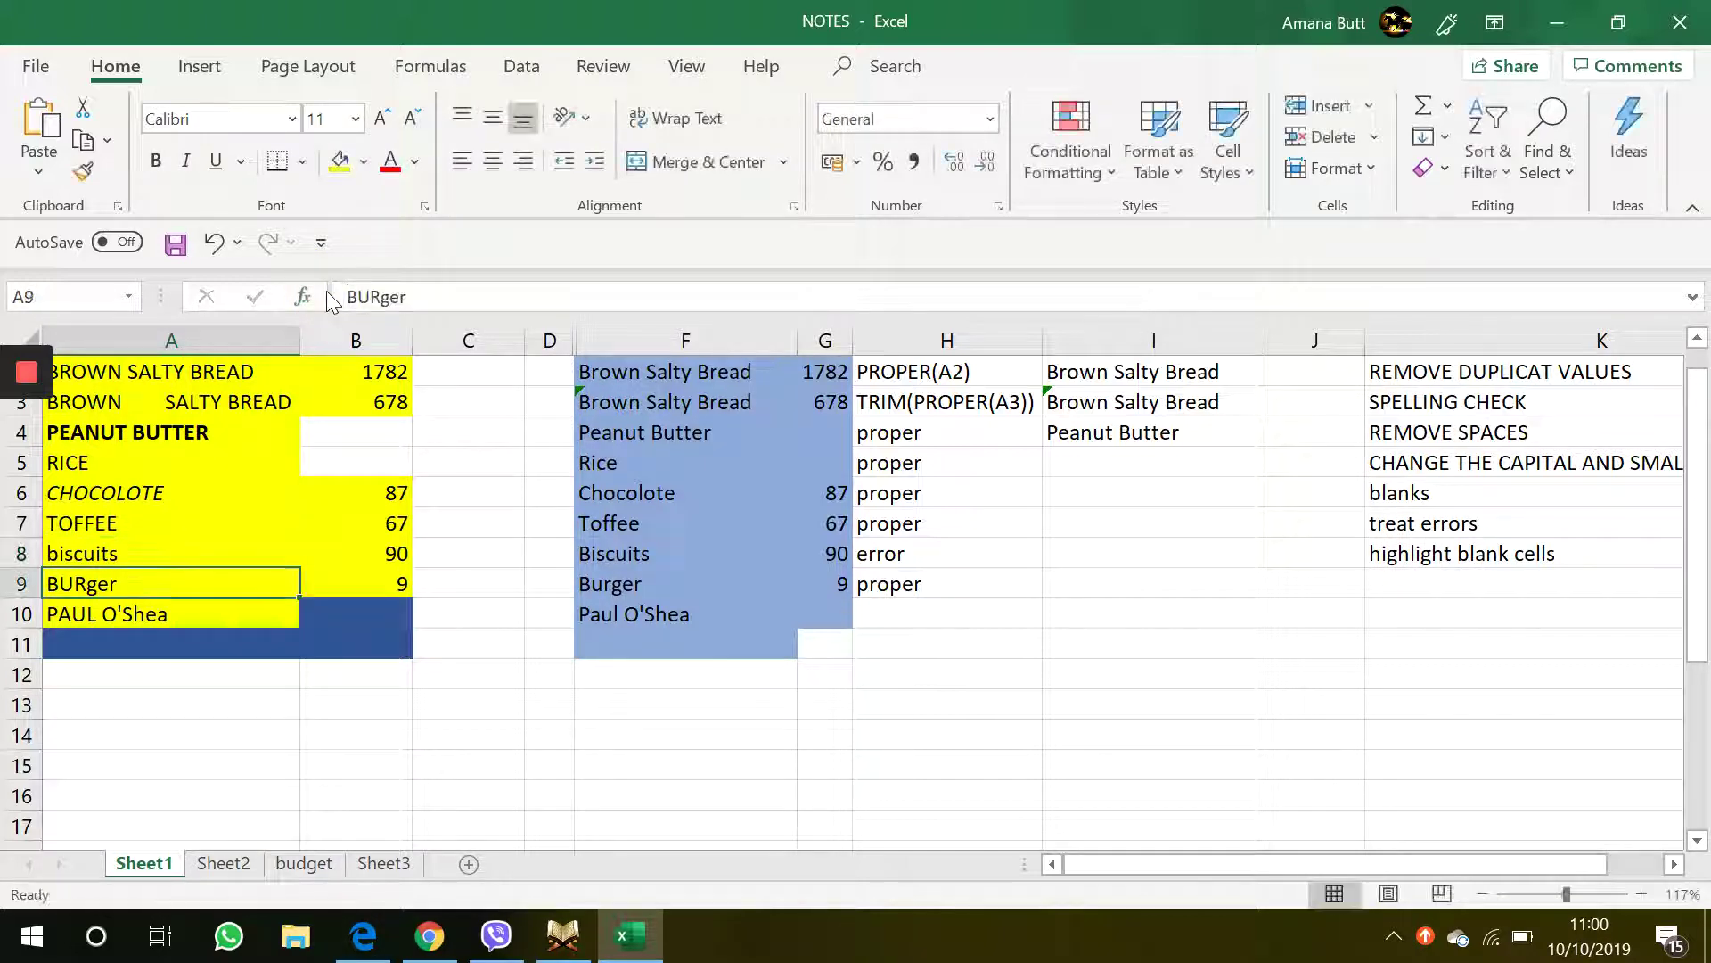
# Enter a PROPER formula in cell I8 that converts the text of A8 to proper case
pyautogui.click(227, 553)
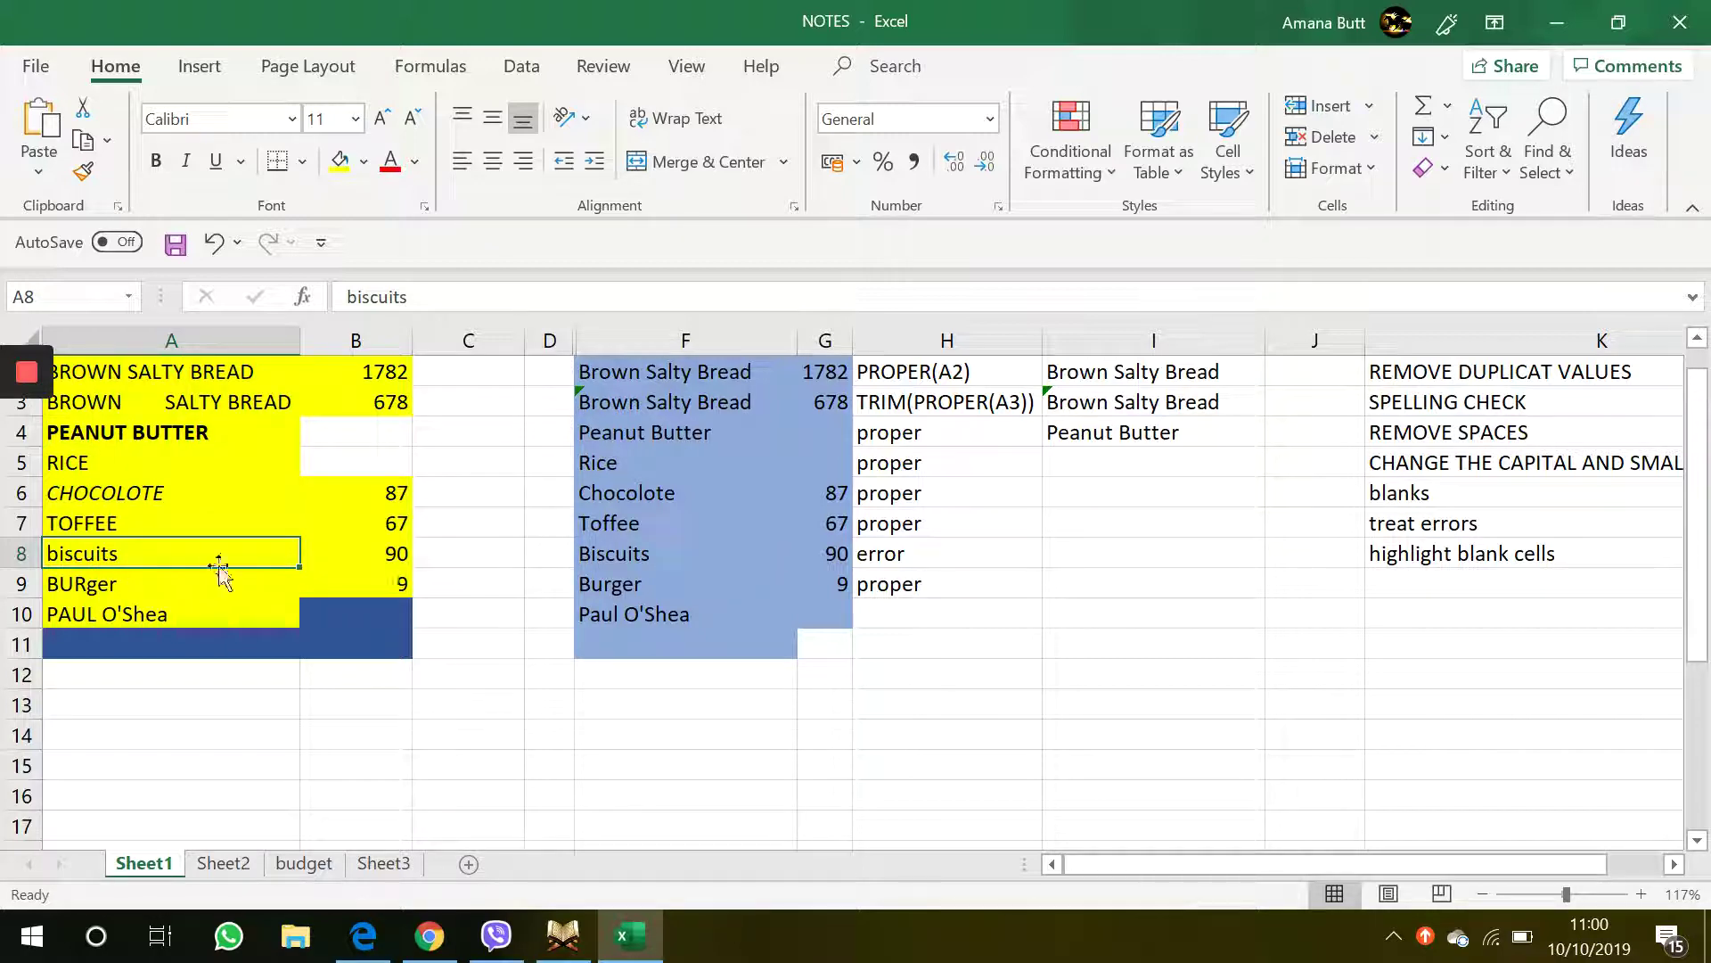
pyautogui.click(1068, 556)
pyautogui.write('=proper')
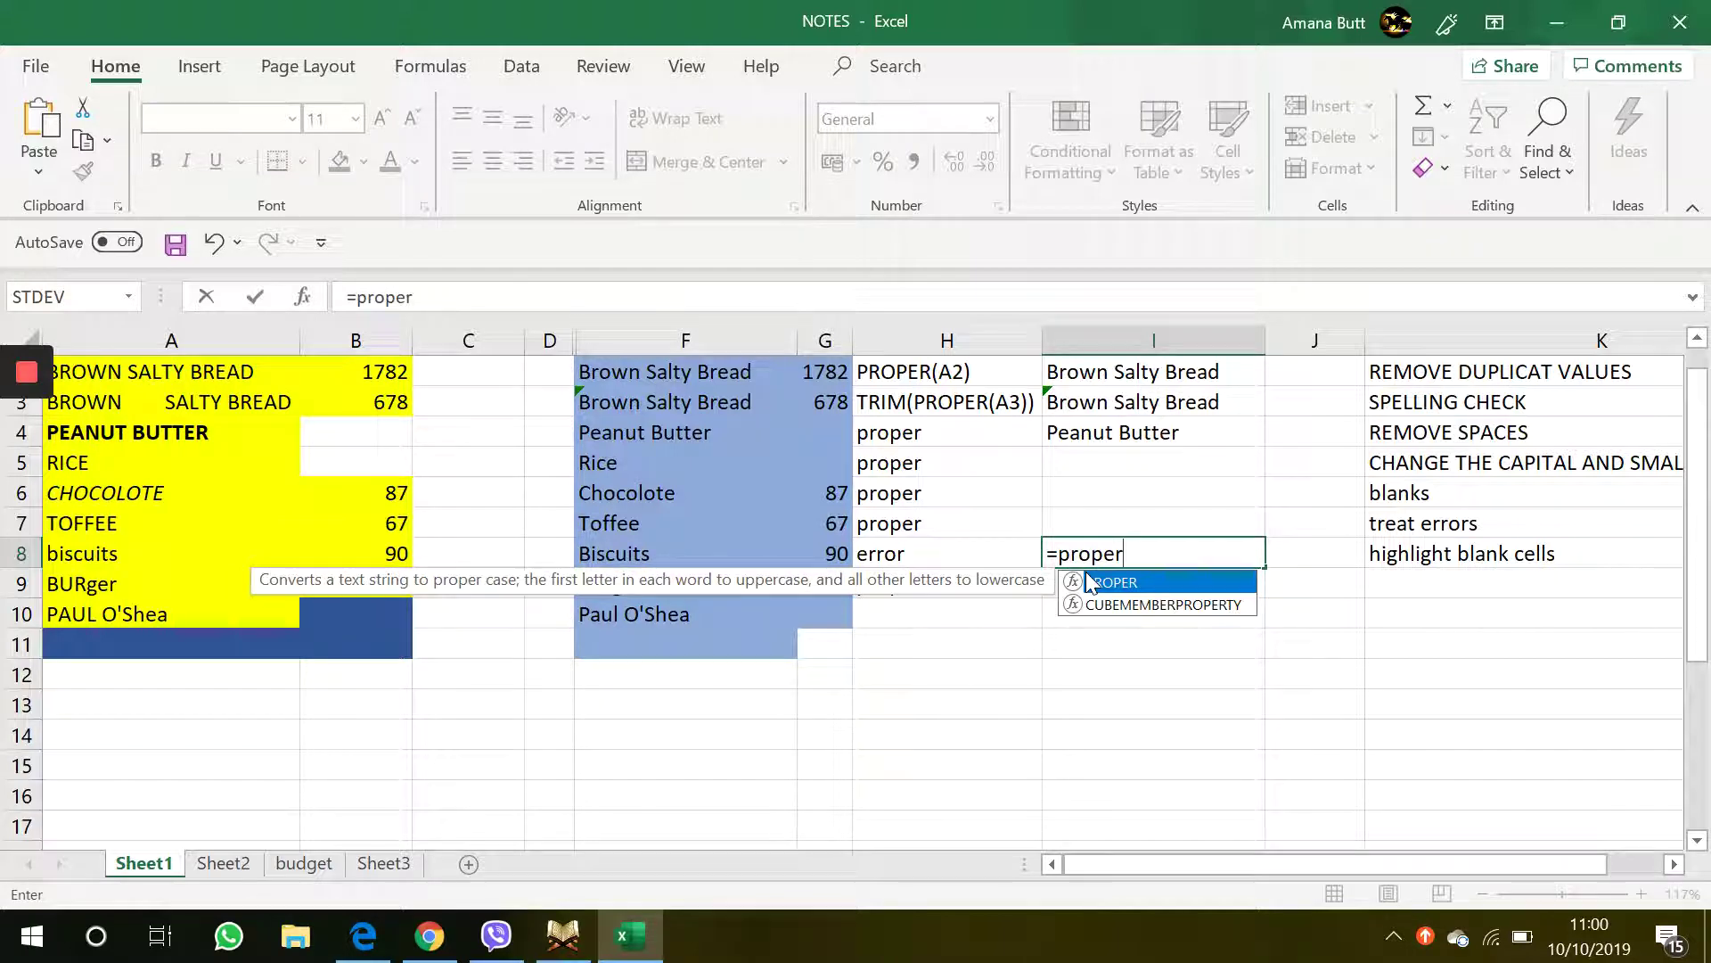
pyautogui.doubleClick(1081, 581)
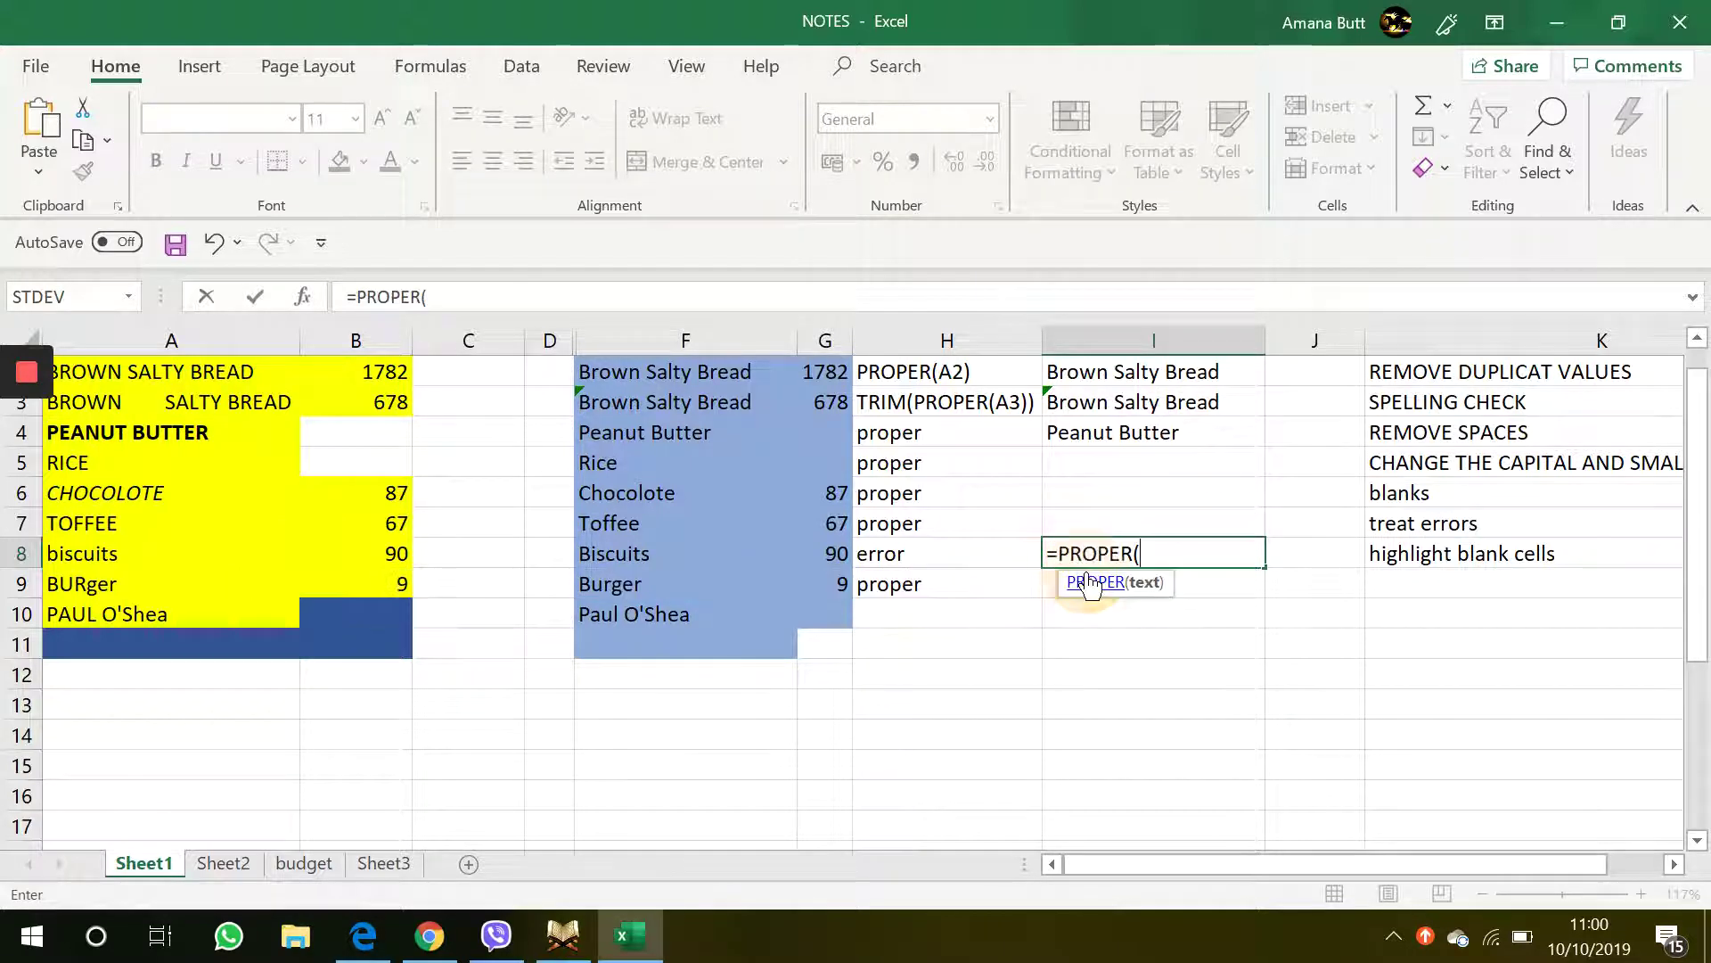
pyautogui.click(89, 548)
pyautogui.press('Return')
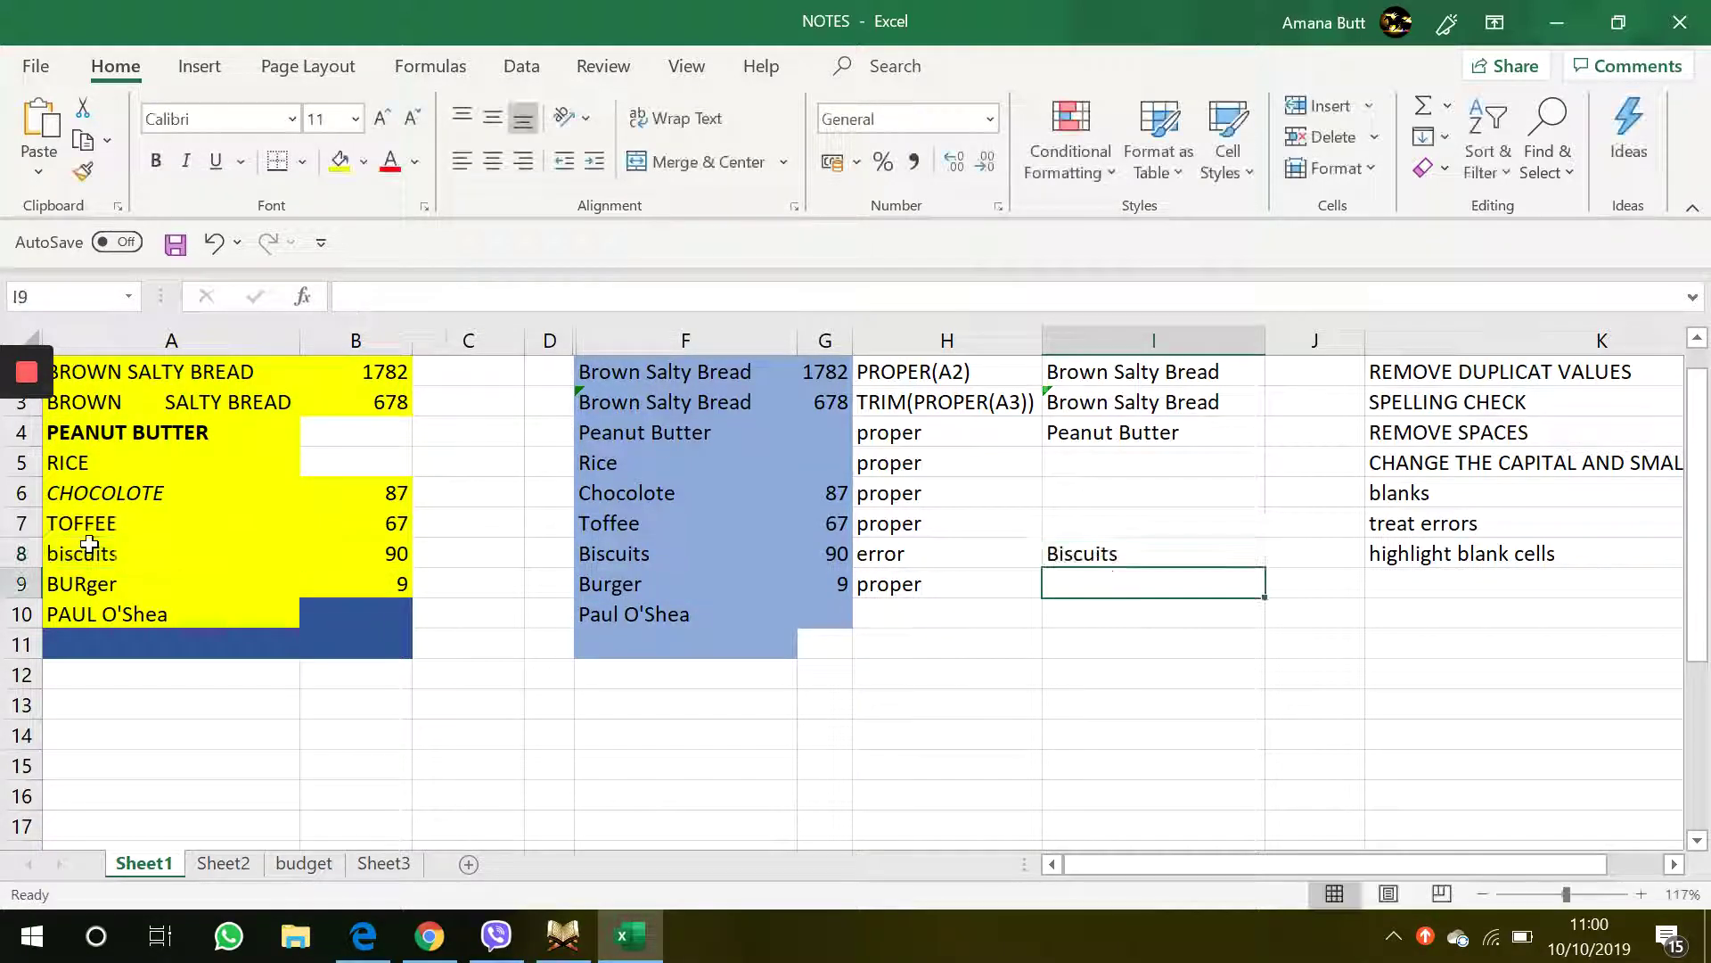
pyautogui.click(1102, 557)
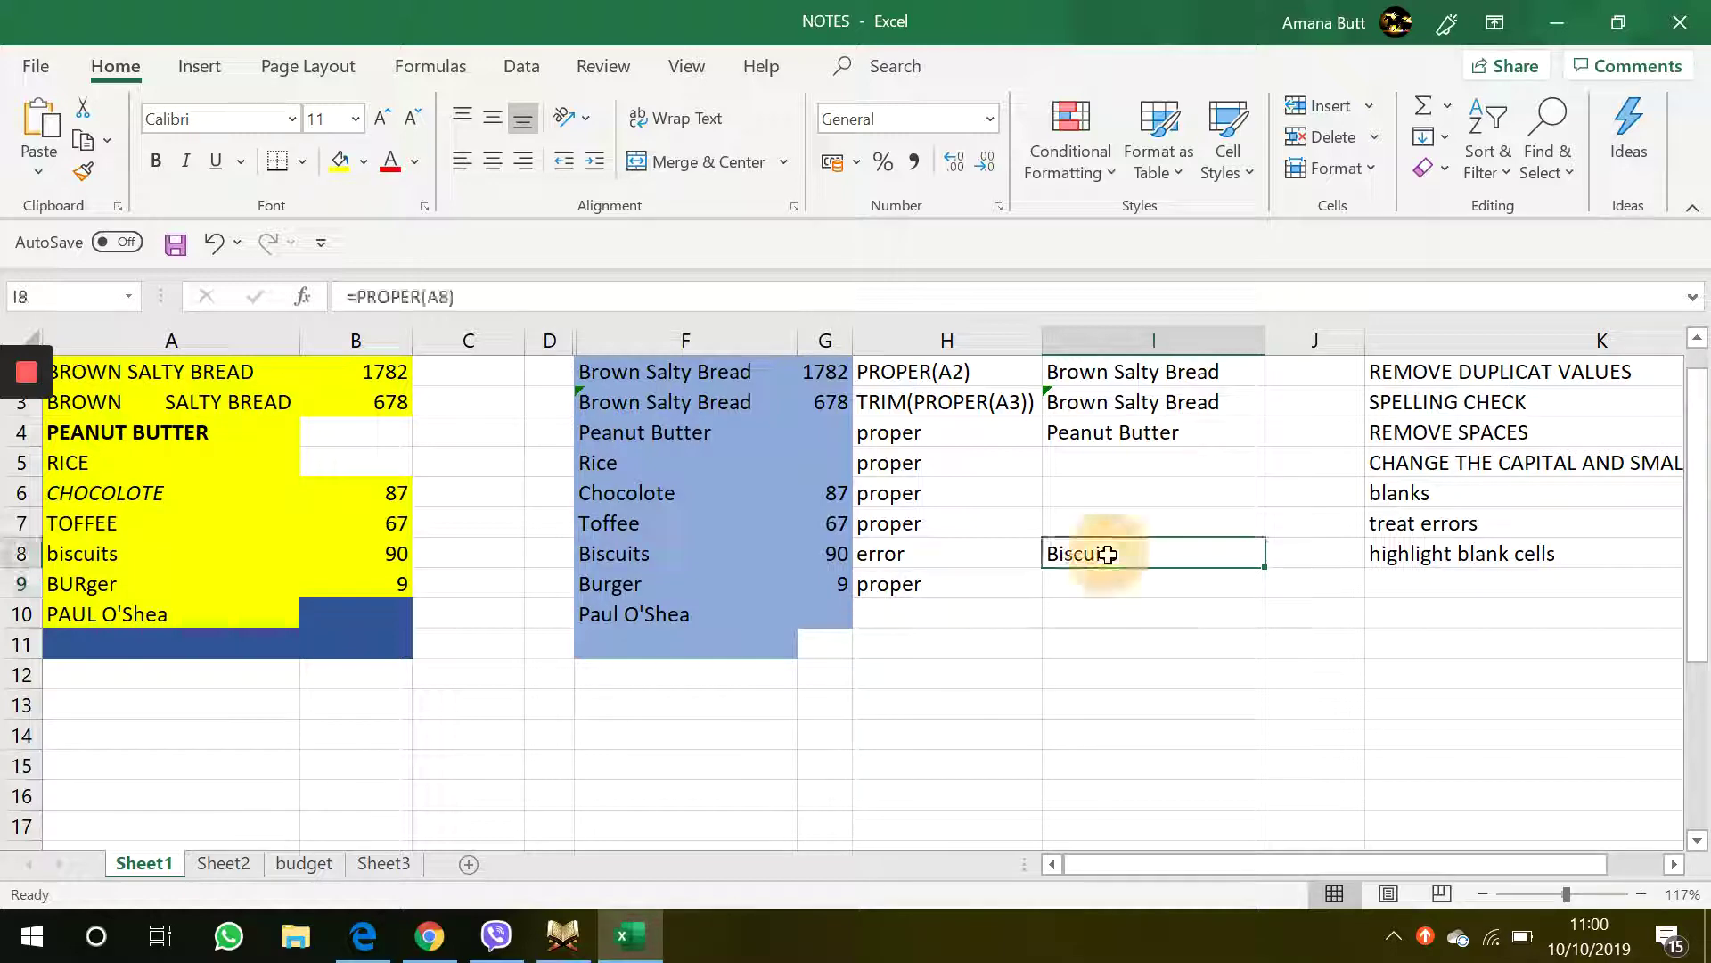
# Enter a PROPER formula in cell I9 that converts the text of A9 to proper case
pyautogui.click(142, 585)
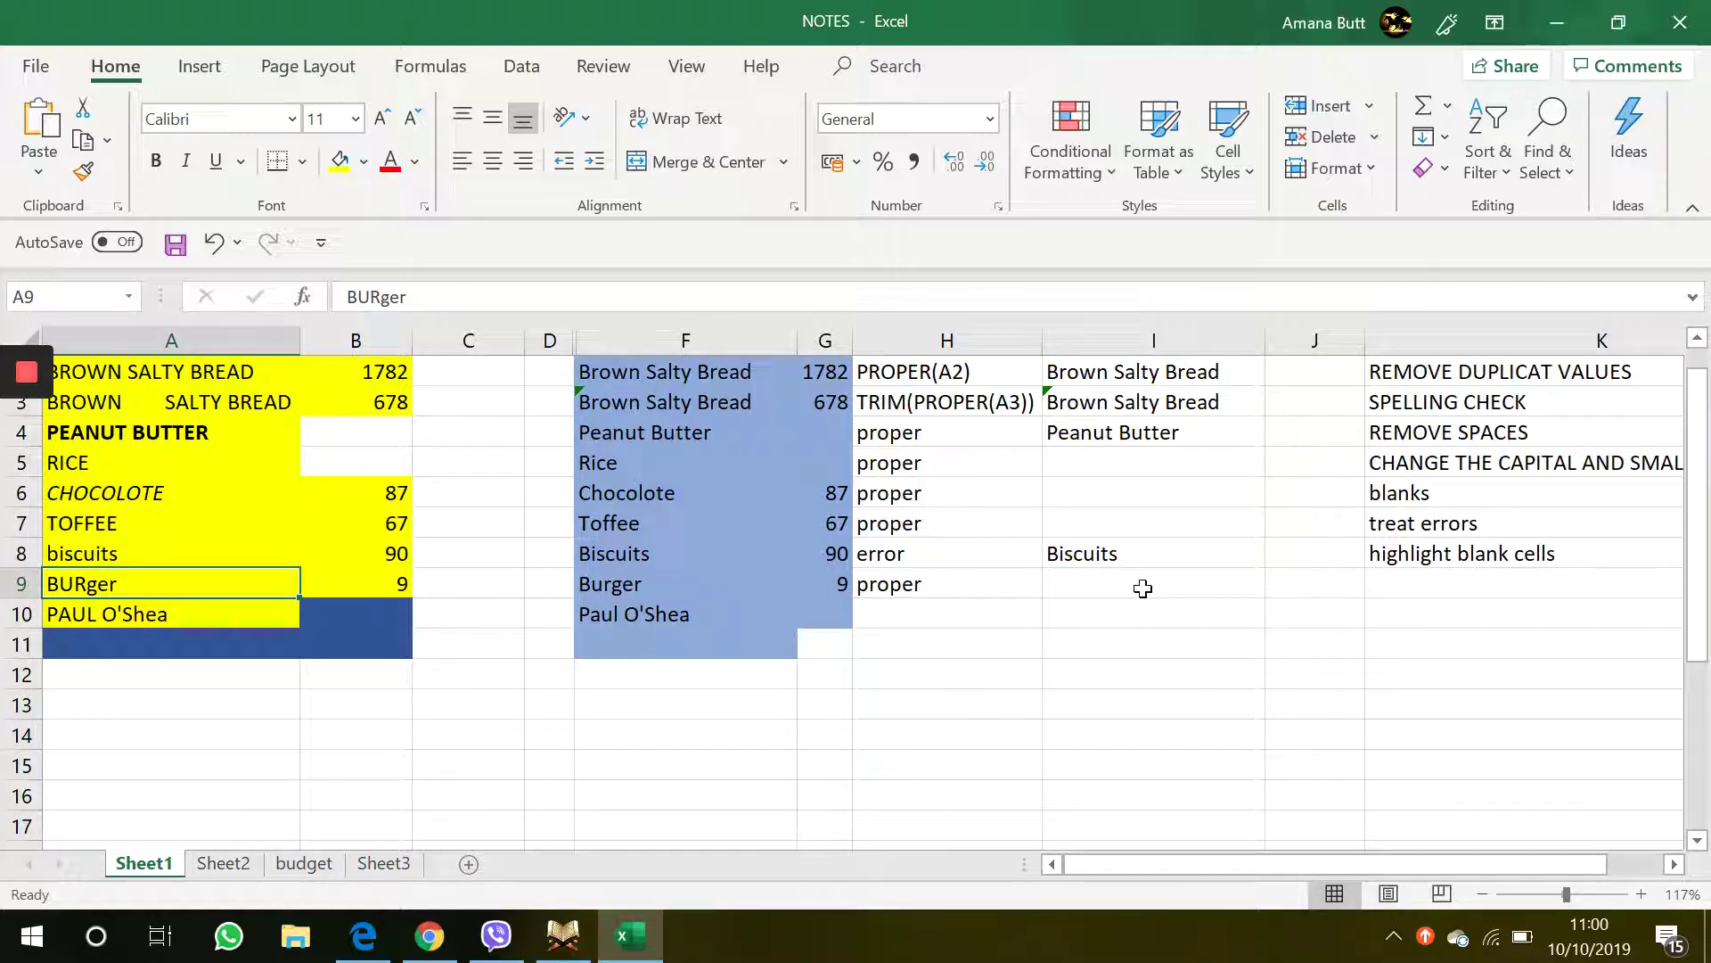
pyautogui.click(1143, 588)
pyautogui.write('=')
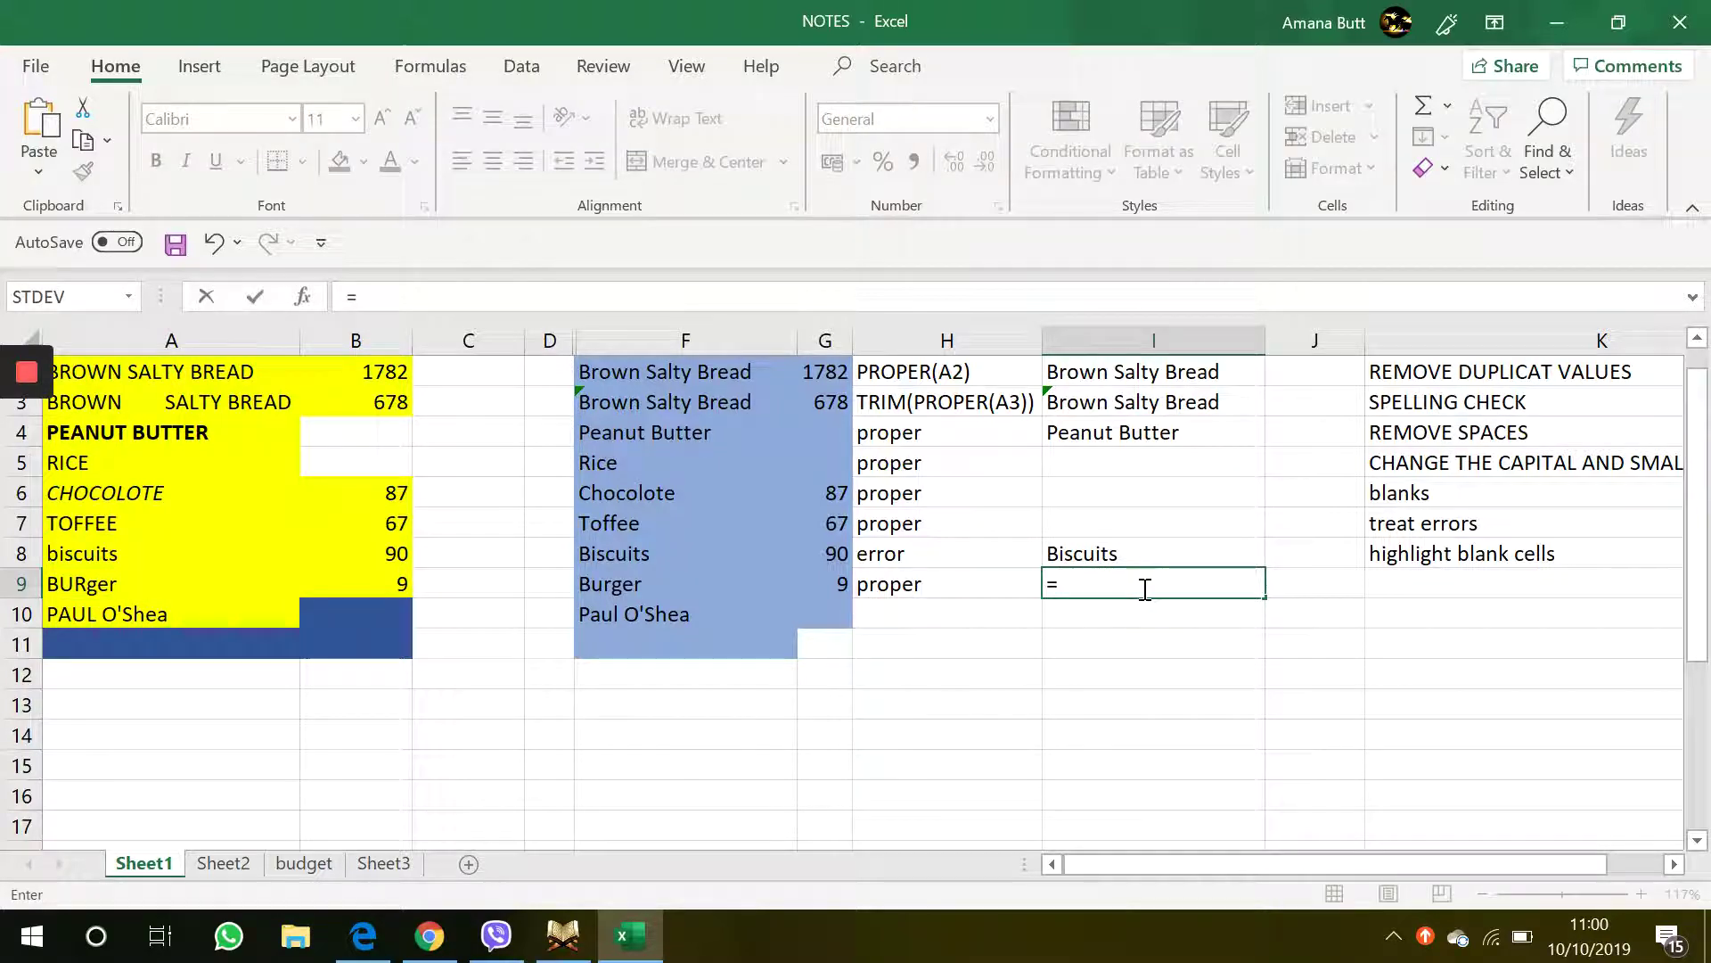
pyautogui.write('proper')
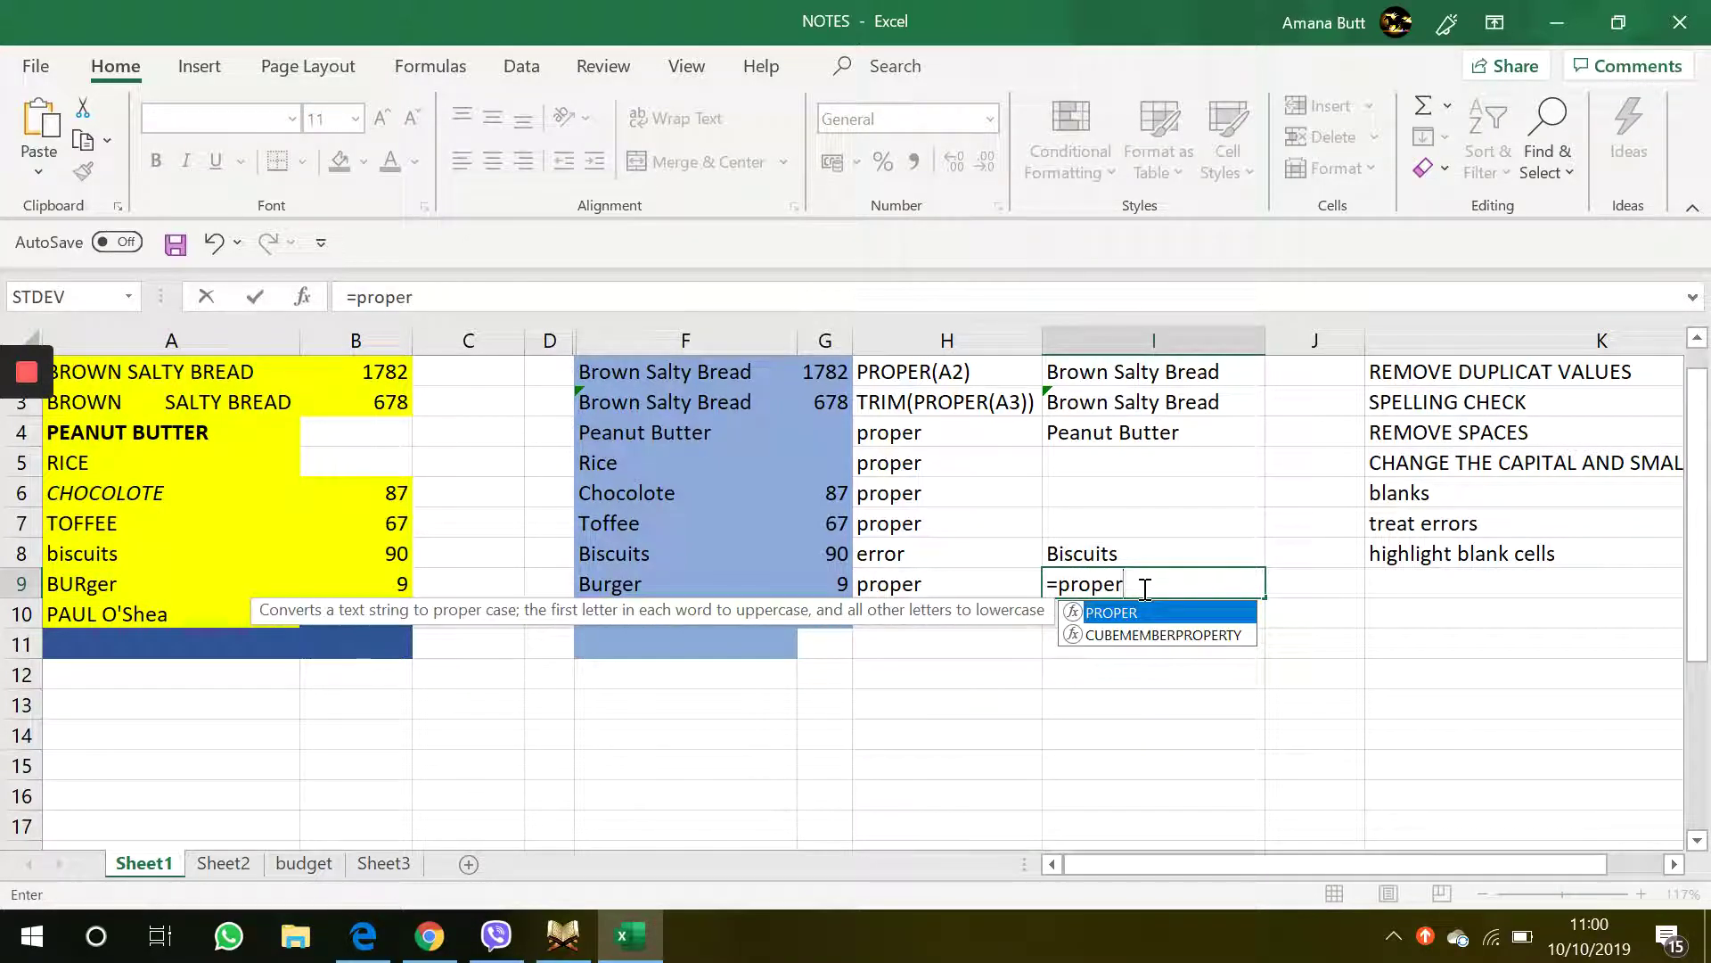
pyautogui.doubleClick(1141, 615)
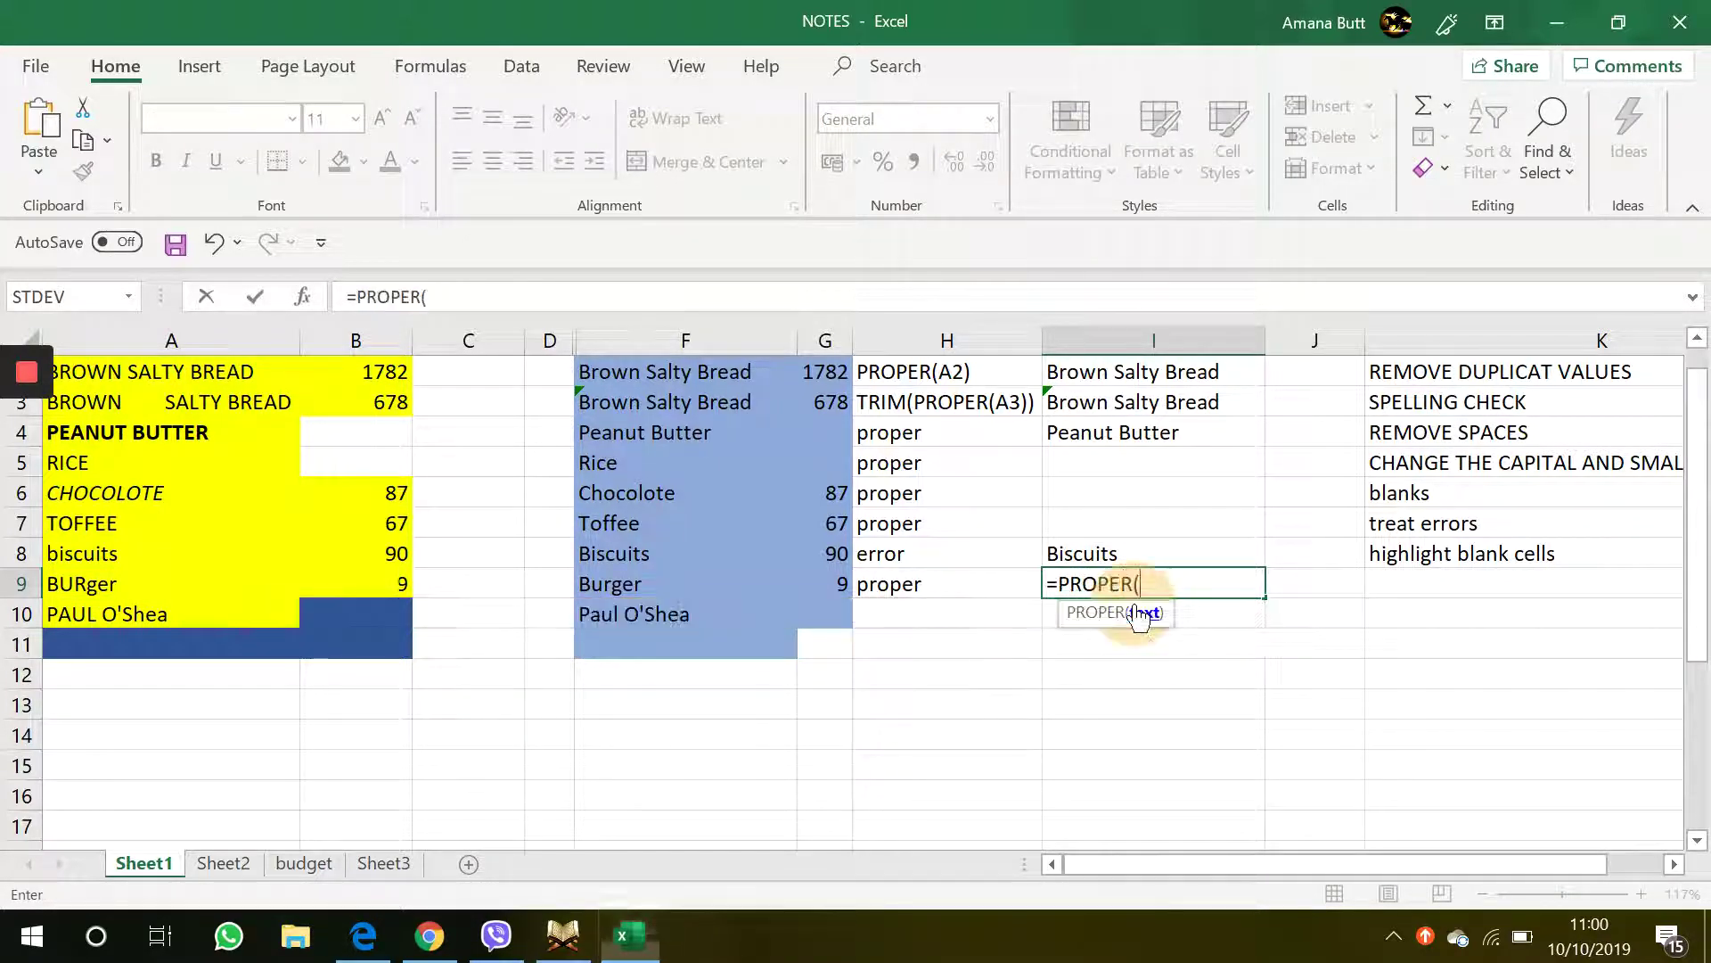
pyautogui.click(162, 583)
pyautogui.press('Return')
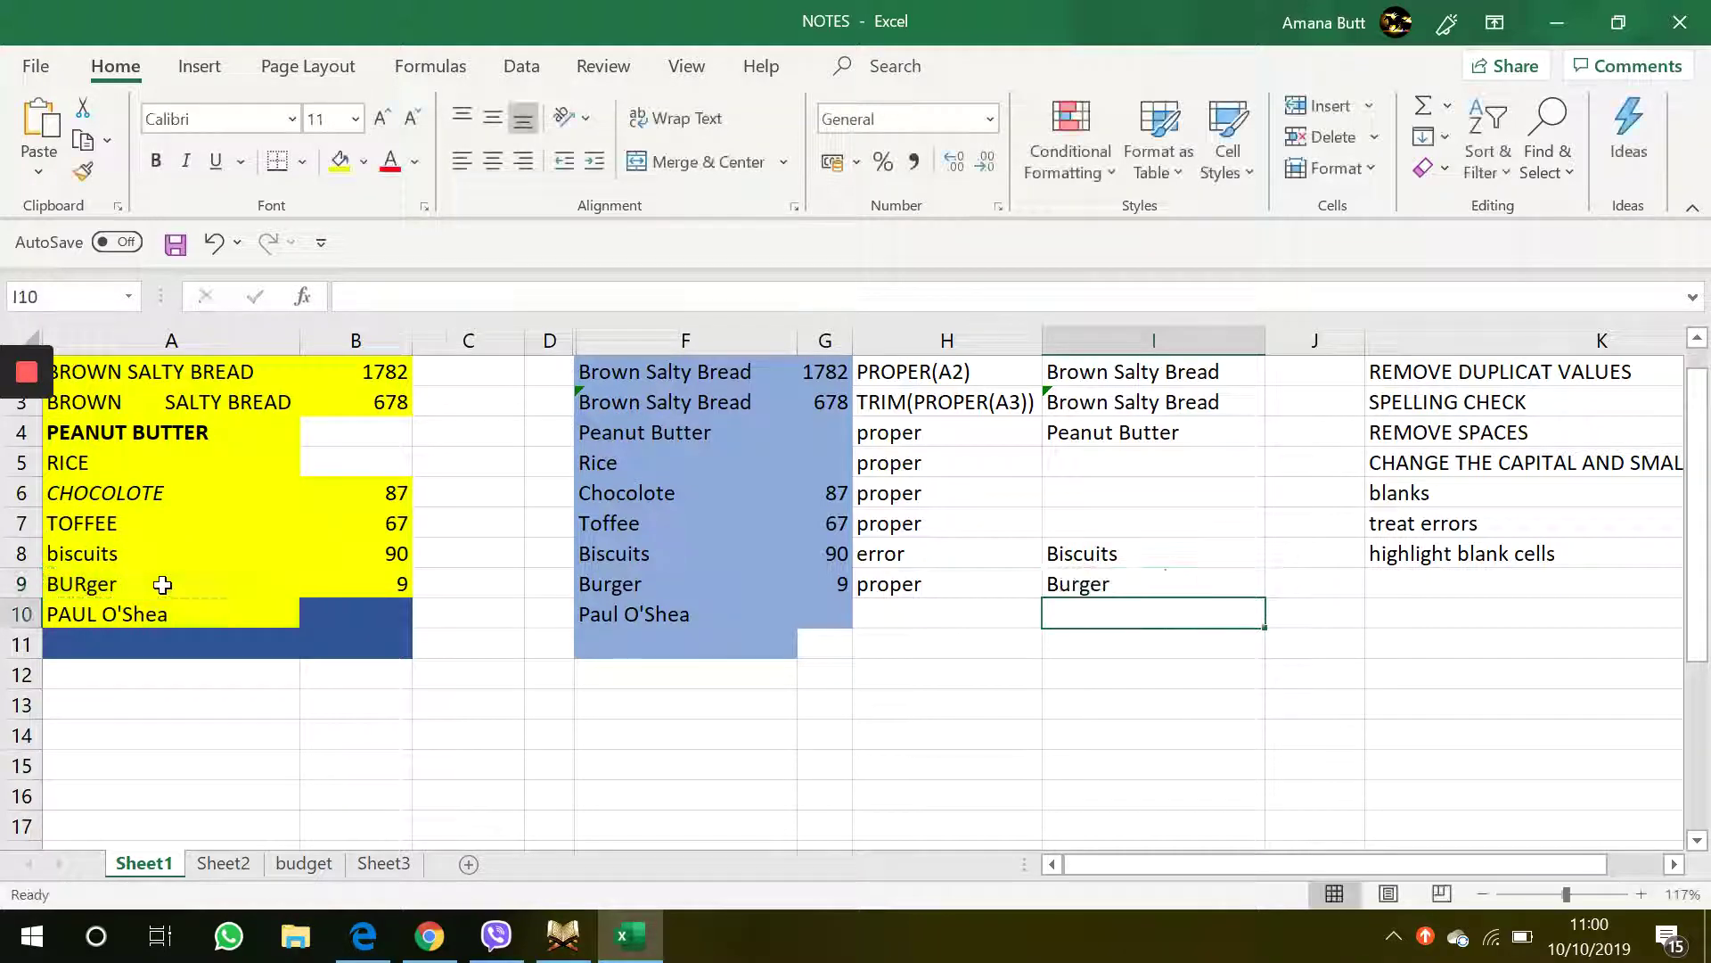
pyautogui.click(1161, 577)
# Start Text to Columns on the full name in cell A10, treating the data as Delimited
pyautogui.click(170, 610)
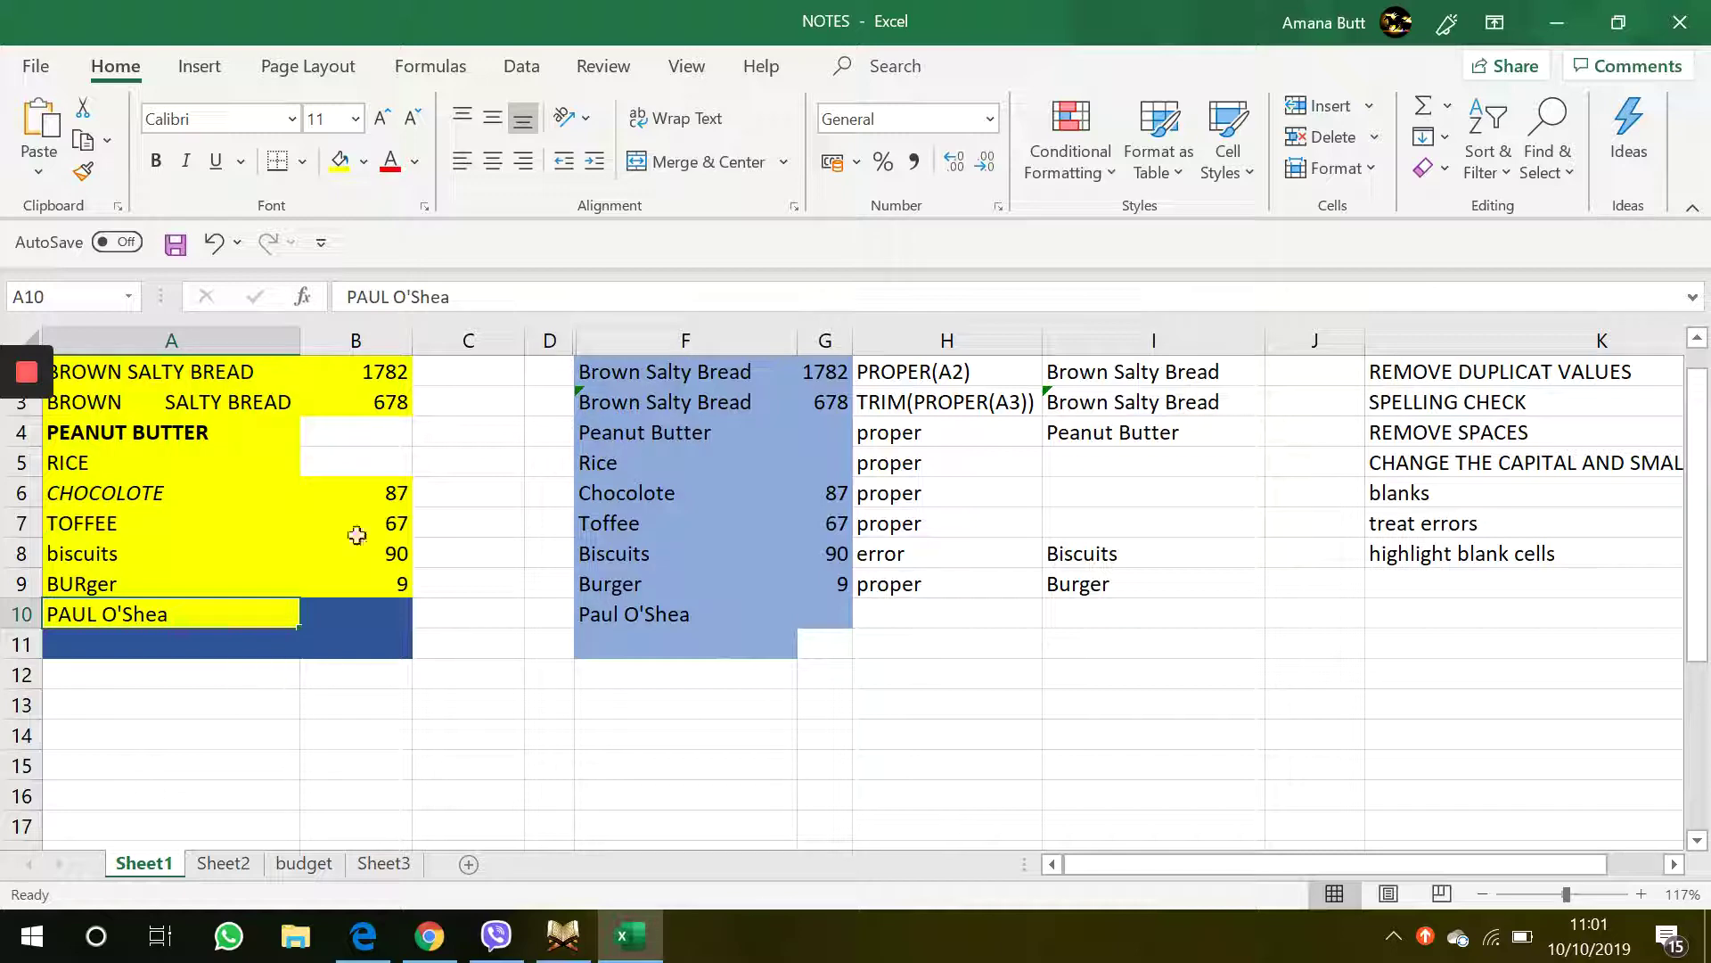
pyautogui.click(260, 771)
pyautogui.click(194, 583)
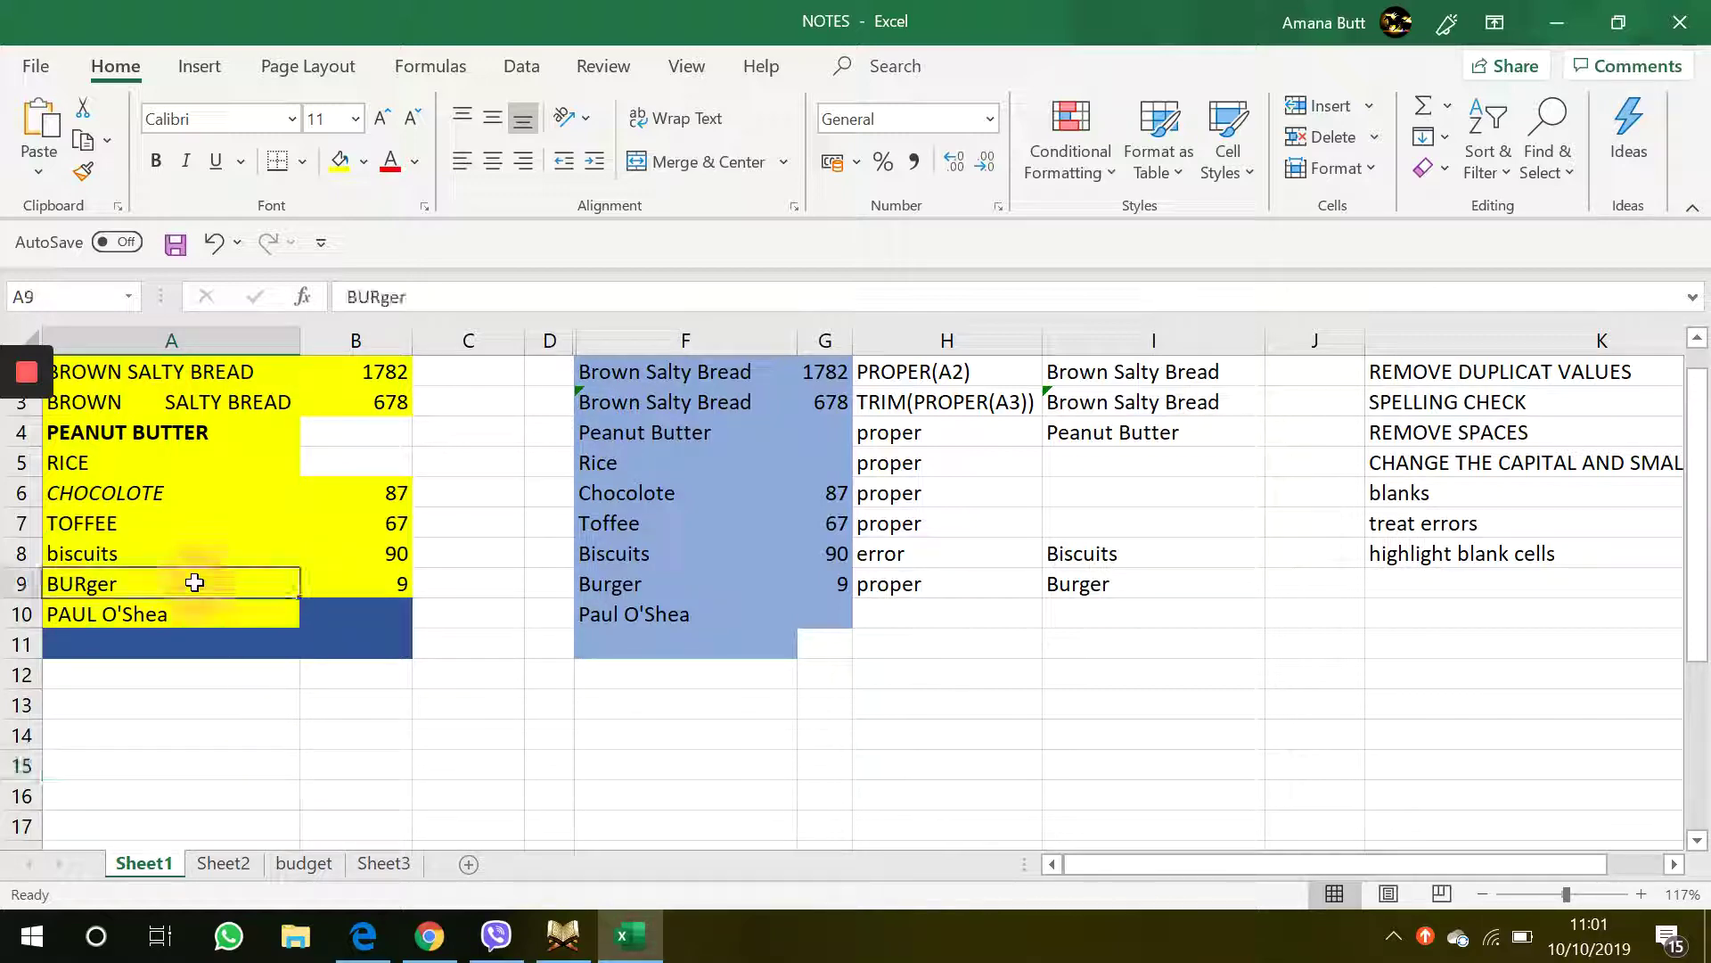
pyautogui.click(134, 606)
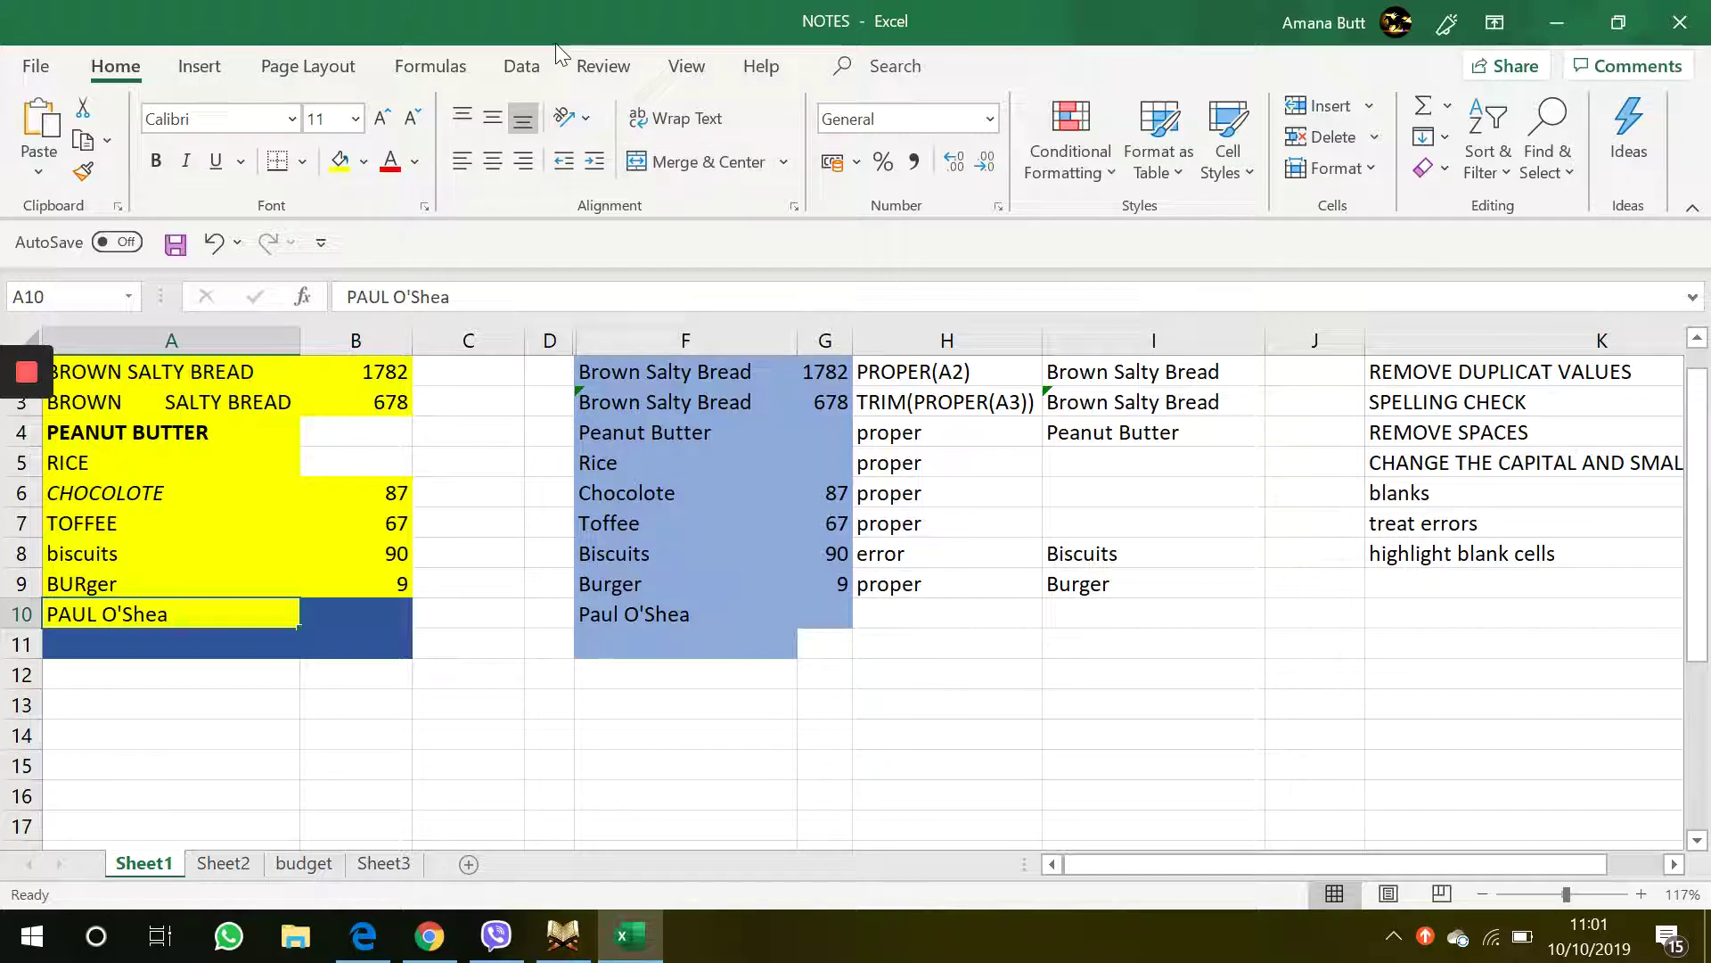
pyautogui.click(526, 73)
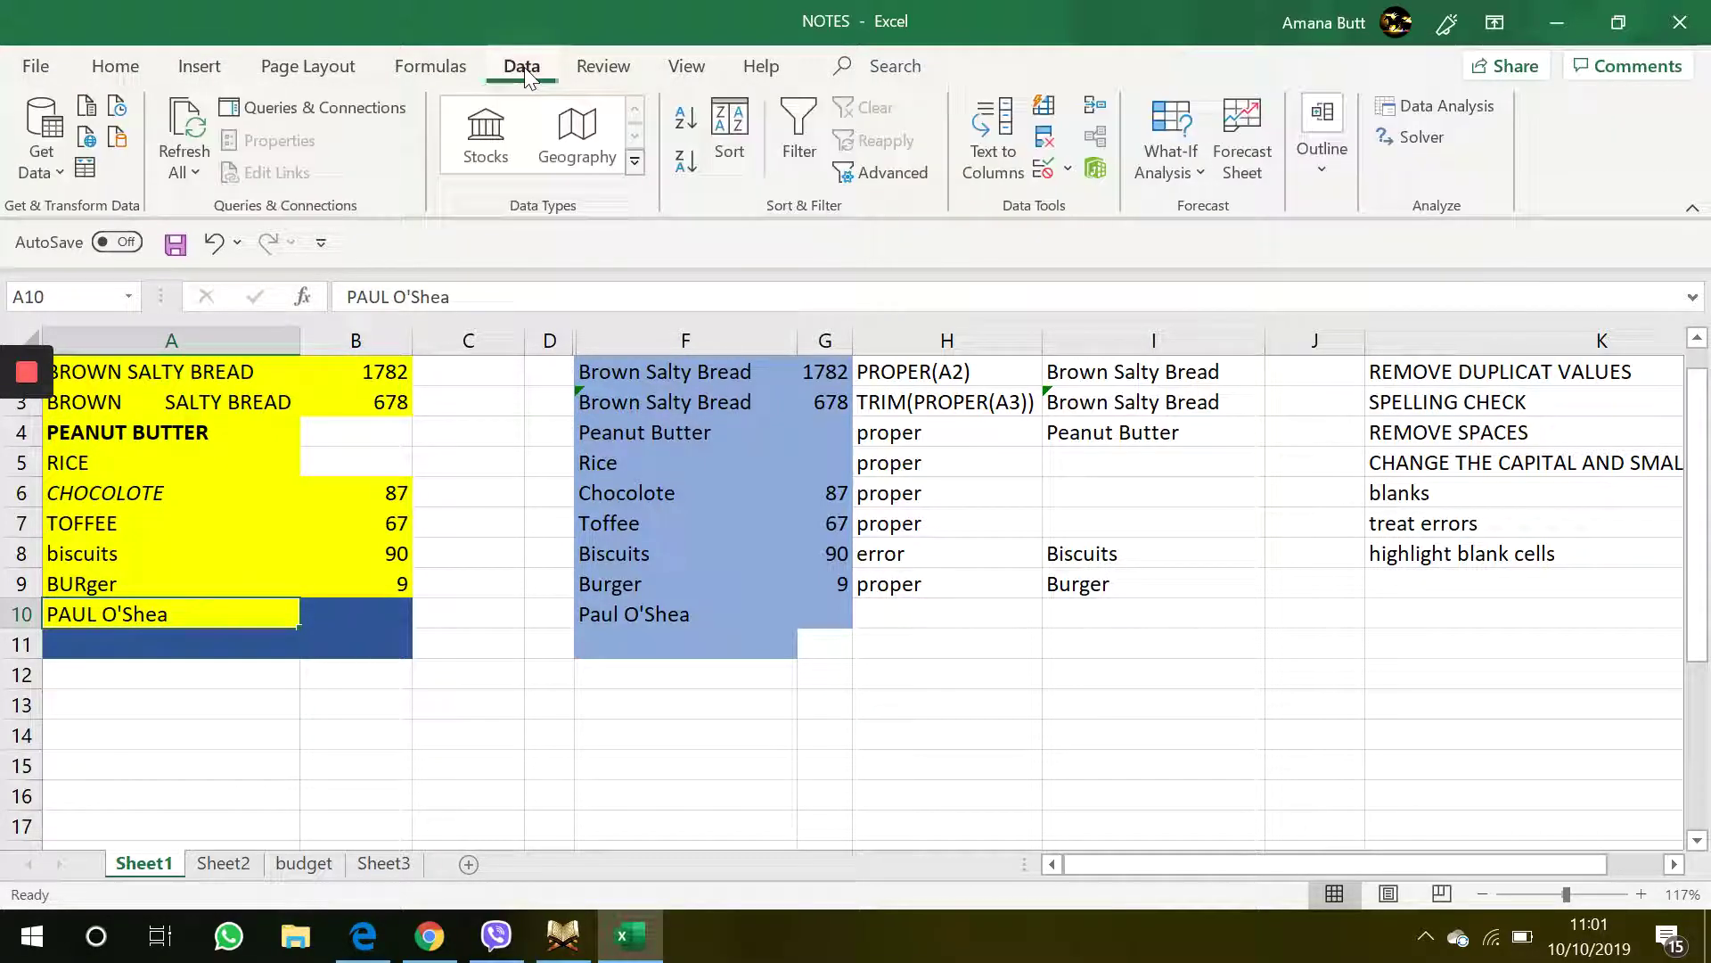
pyautogui.click(974, 169)
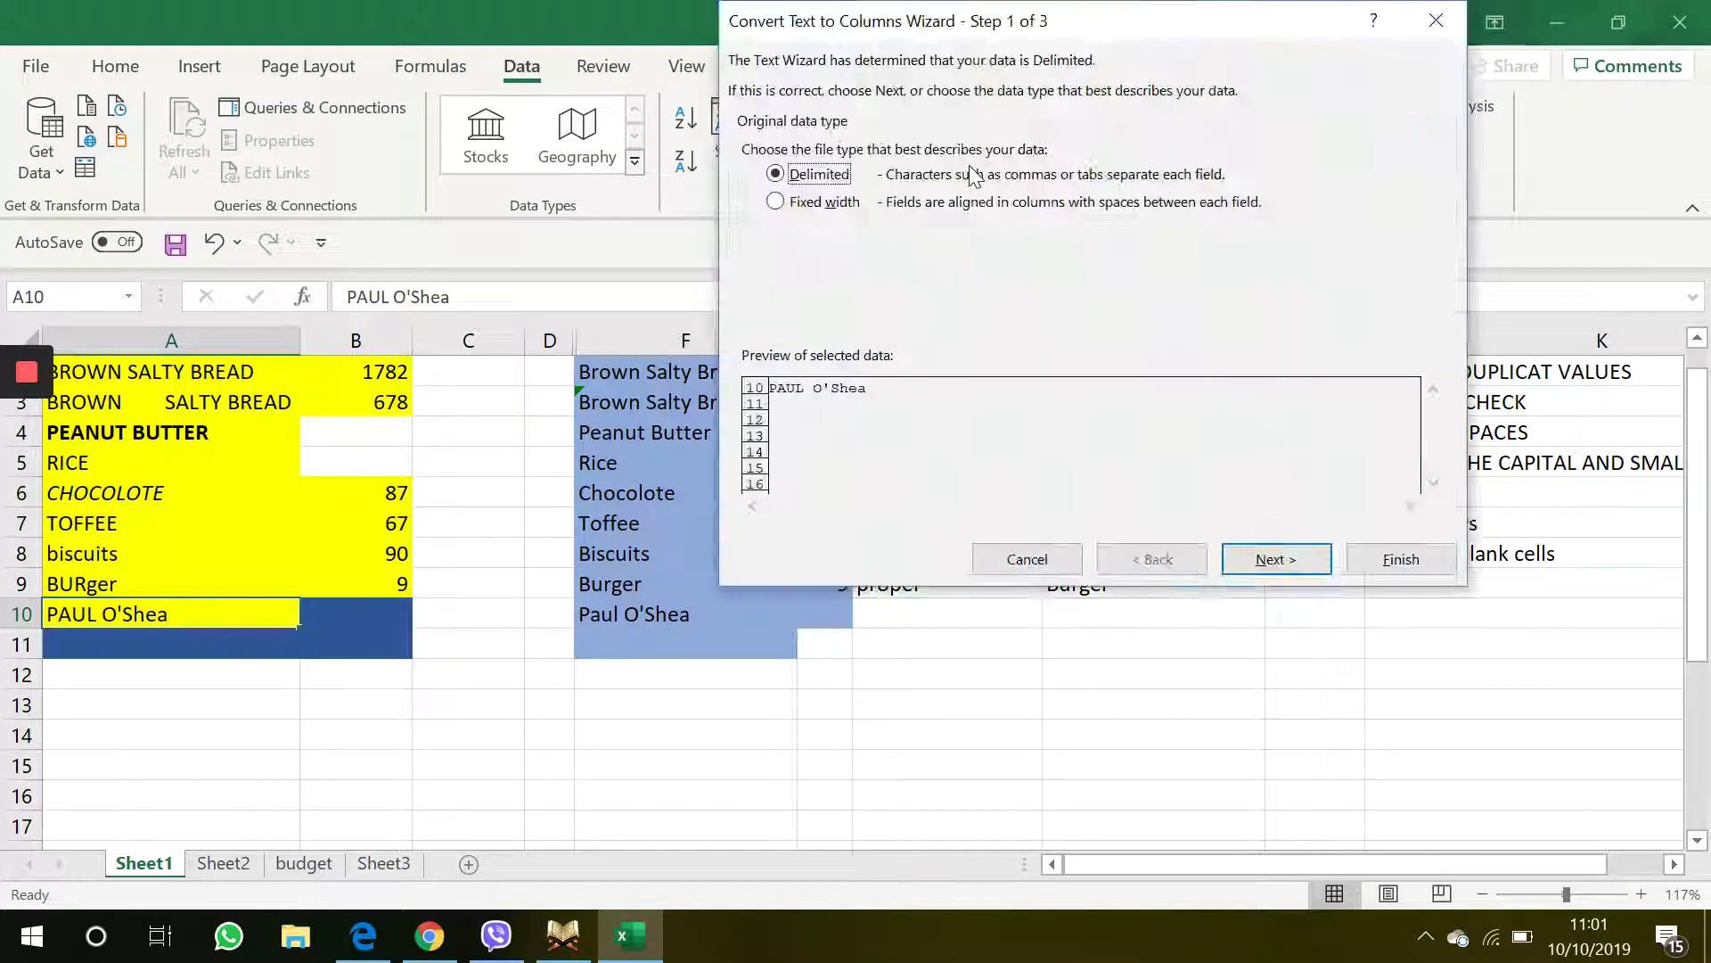
pyautogui.moveTo(907, 23); pyautogui.dragTo(792, 367)
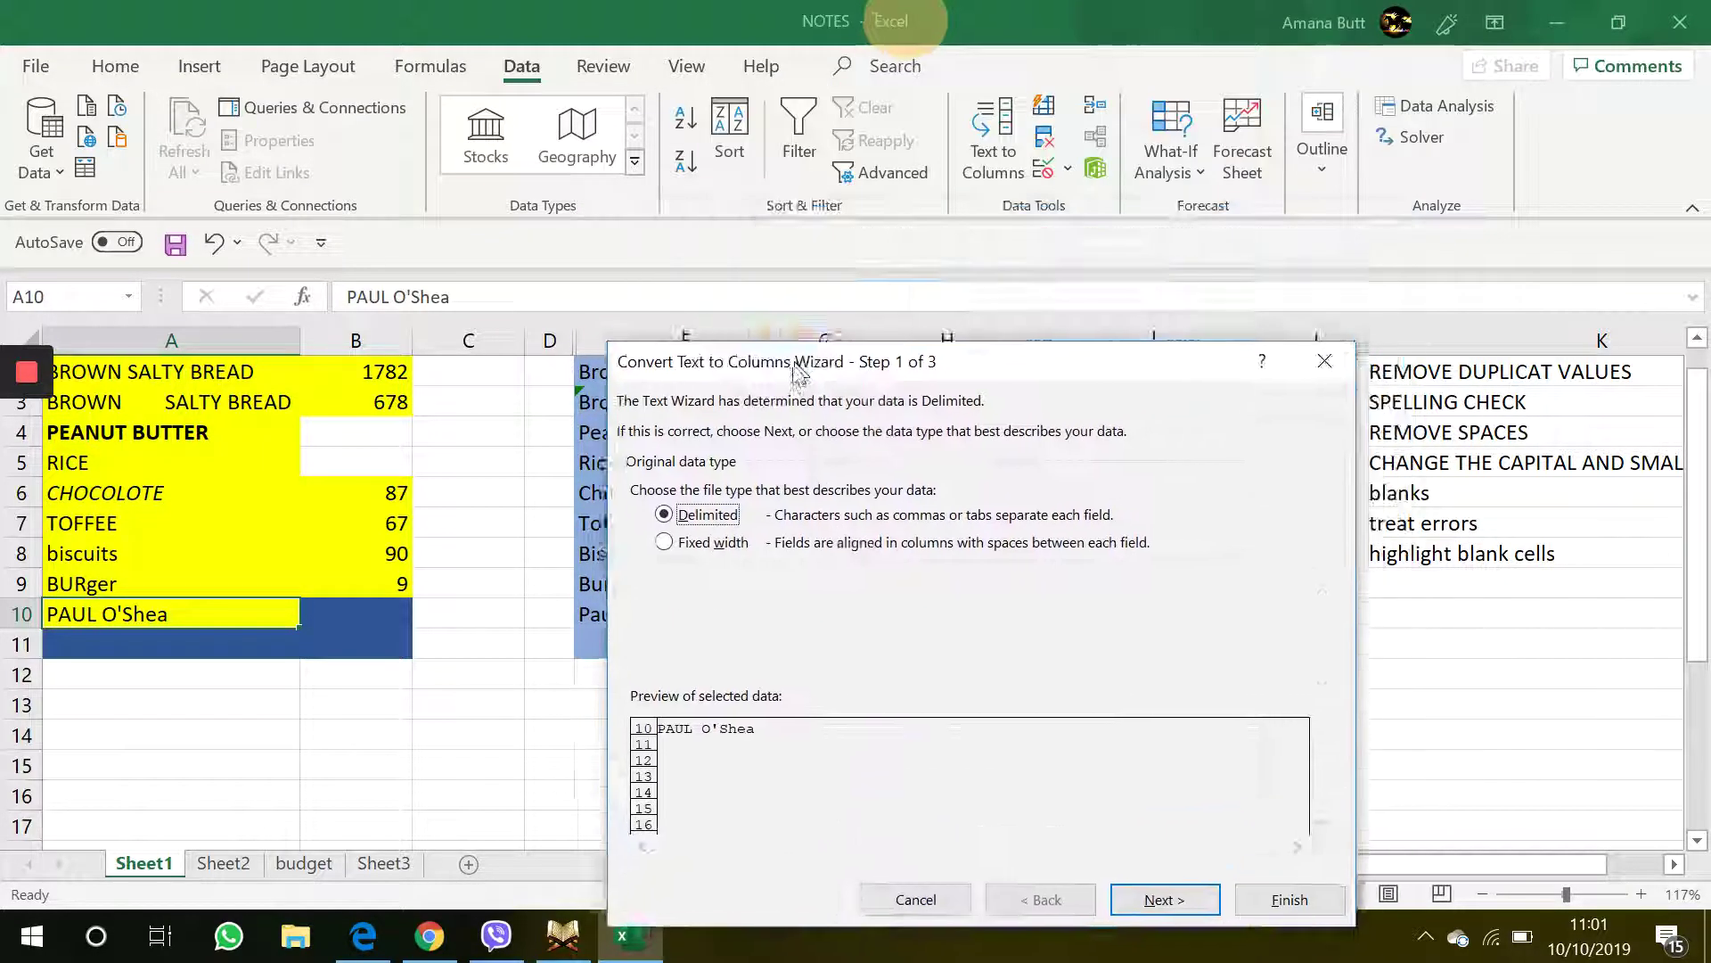
pyautogui.moveTo(914, 372); pyautogui.dragTo(880, 229)
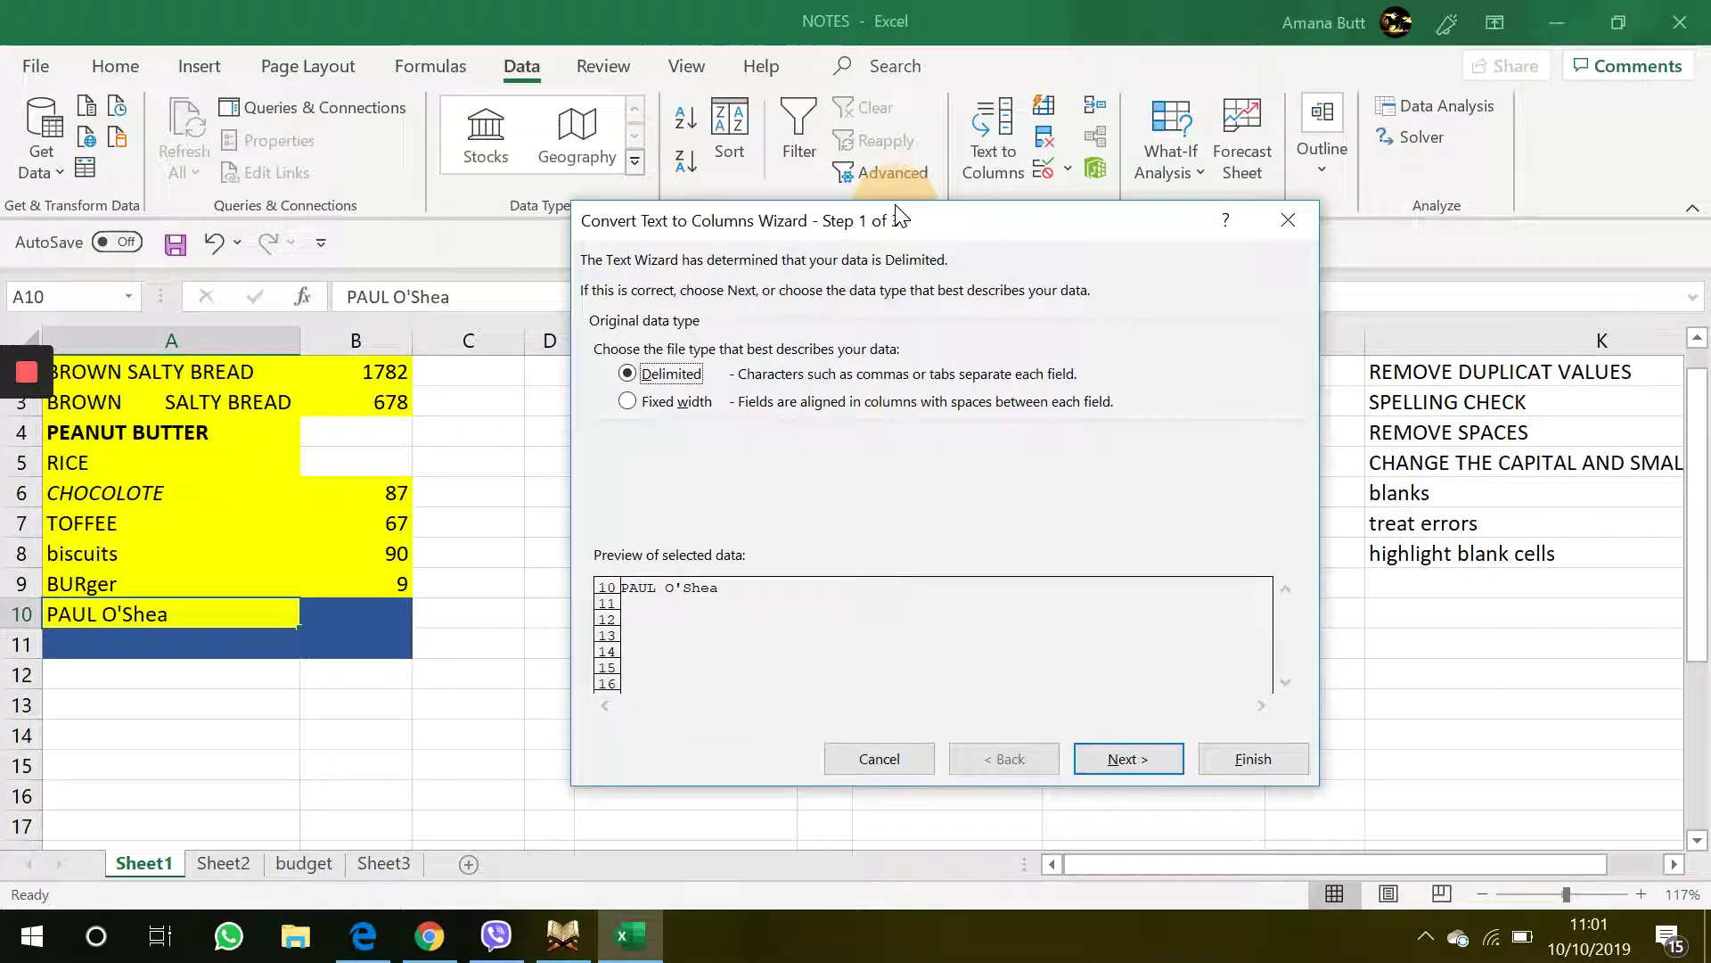
pyautogui.click(1152, 763)
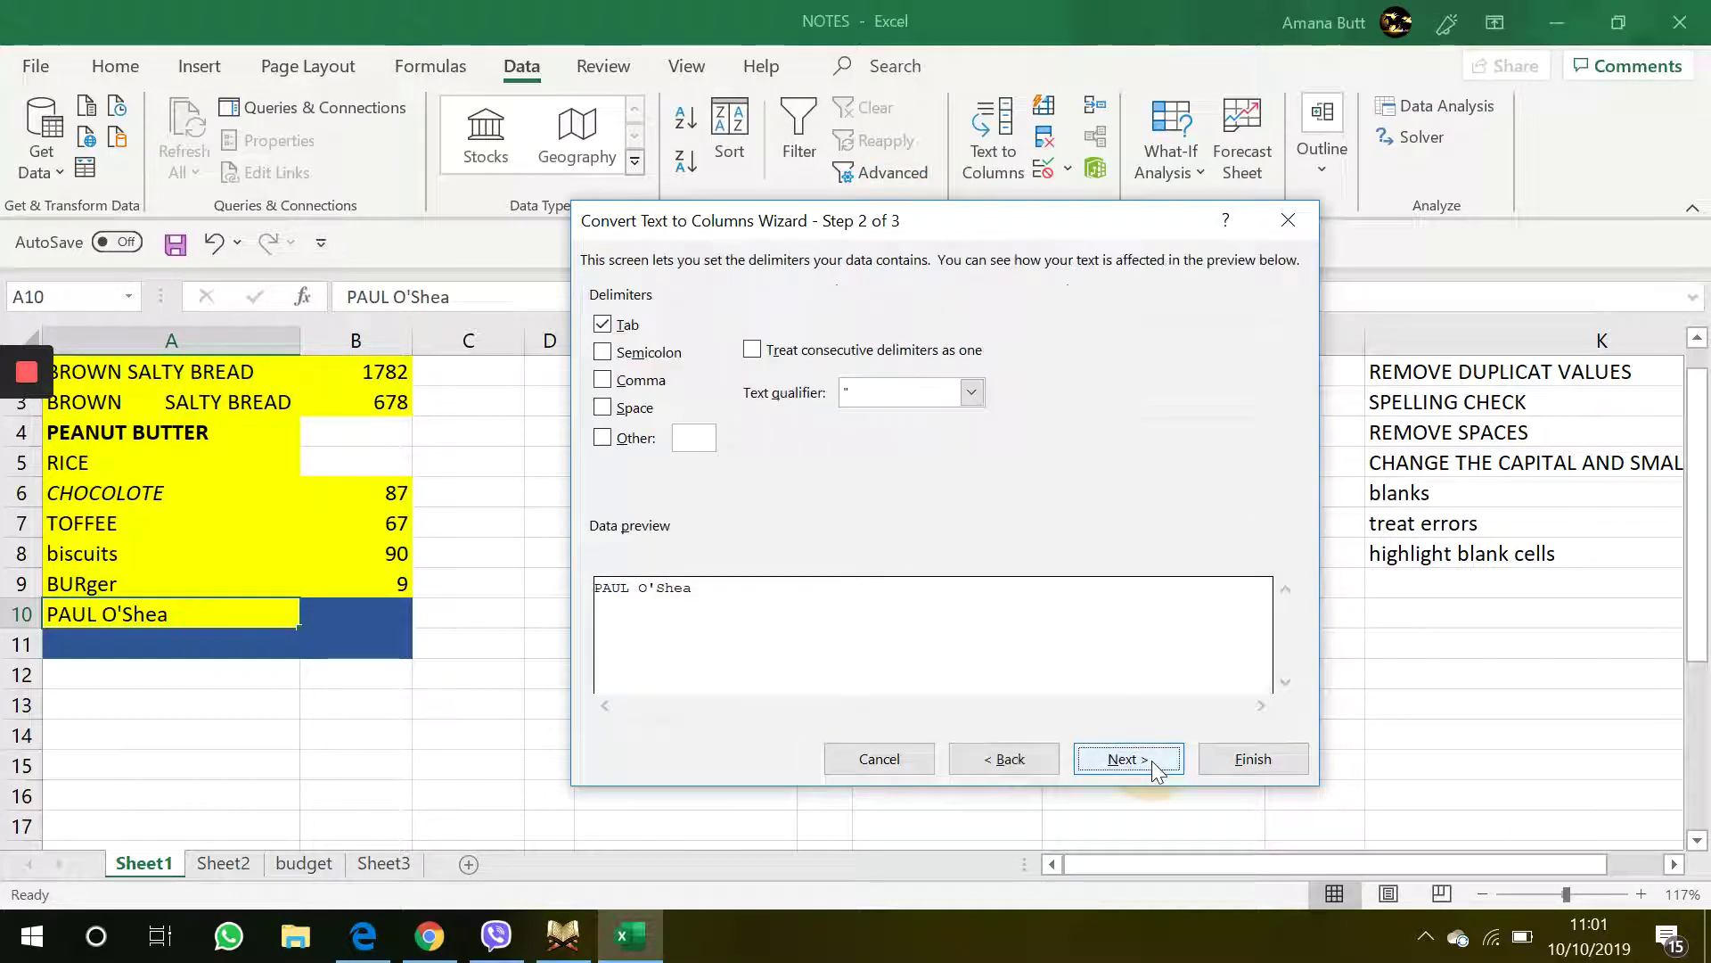
# Split the name at the Space delimiter into A10 and B10 with the General format, replacing the existing data
pyautogui.click(604, 409)
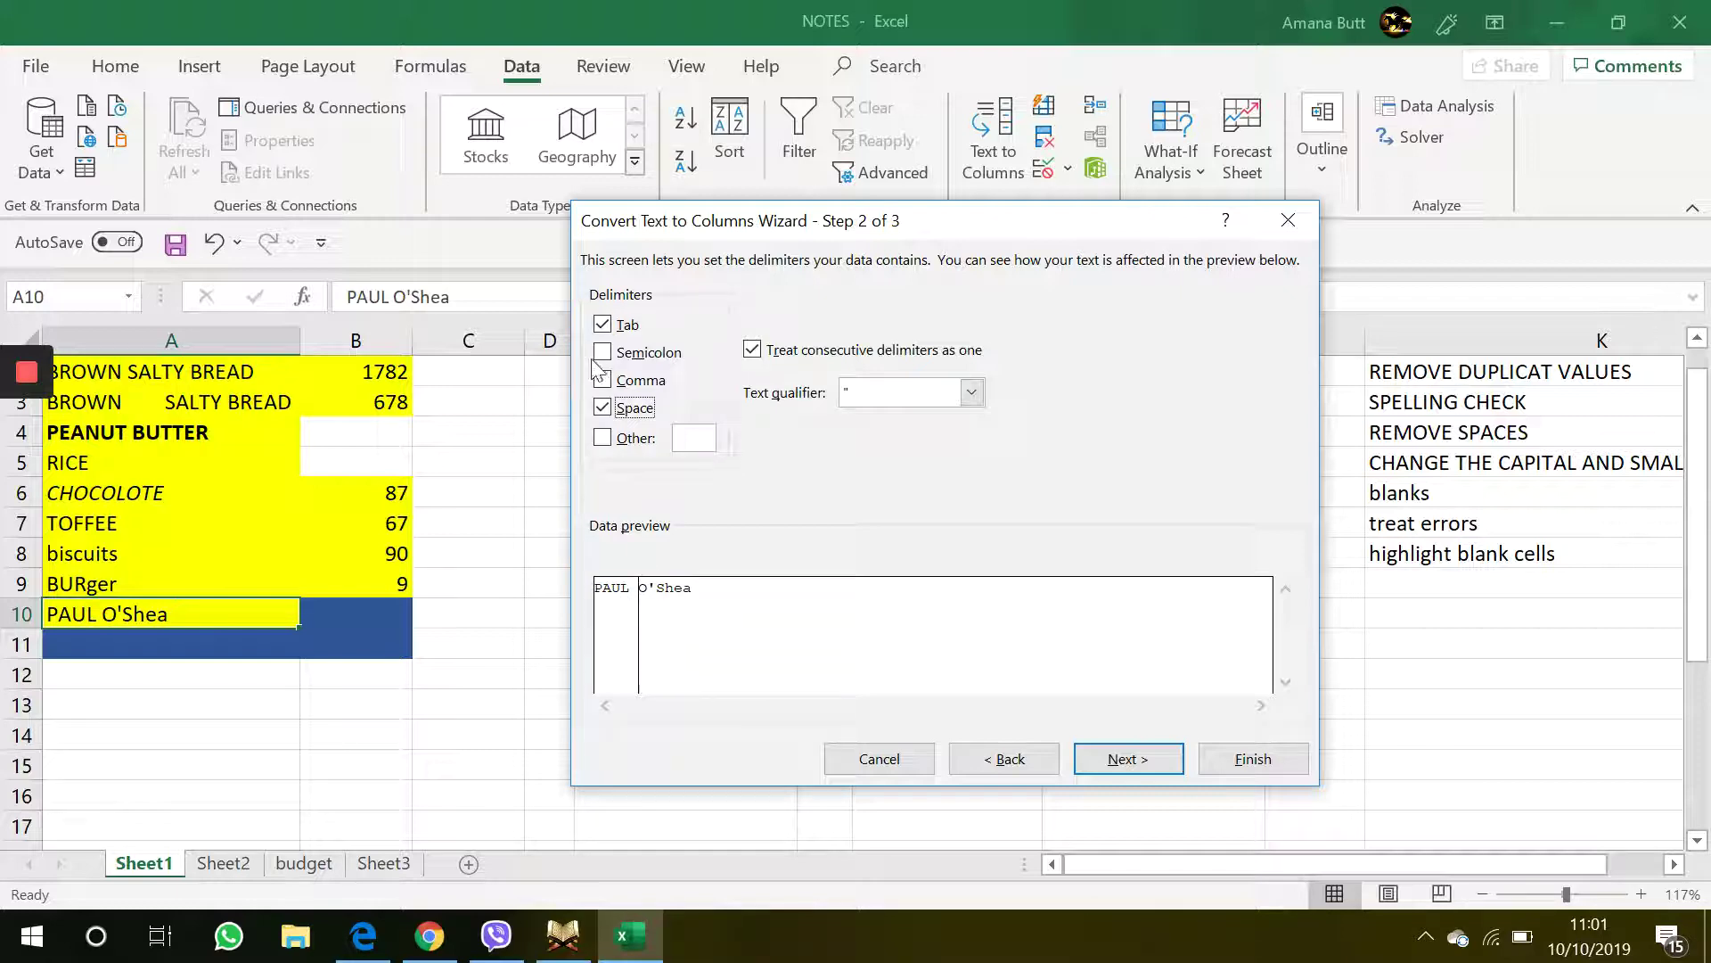
pyautogui.click(1120, 759)
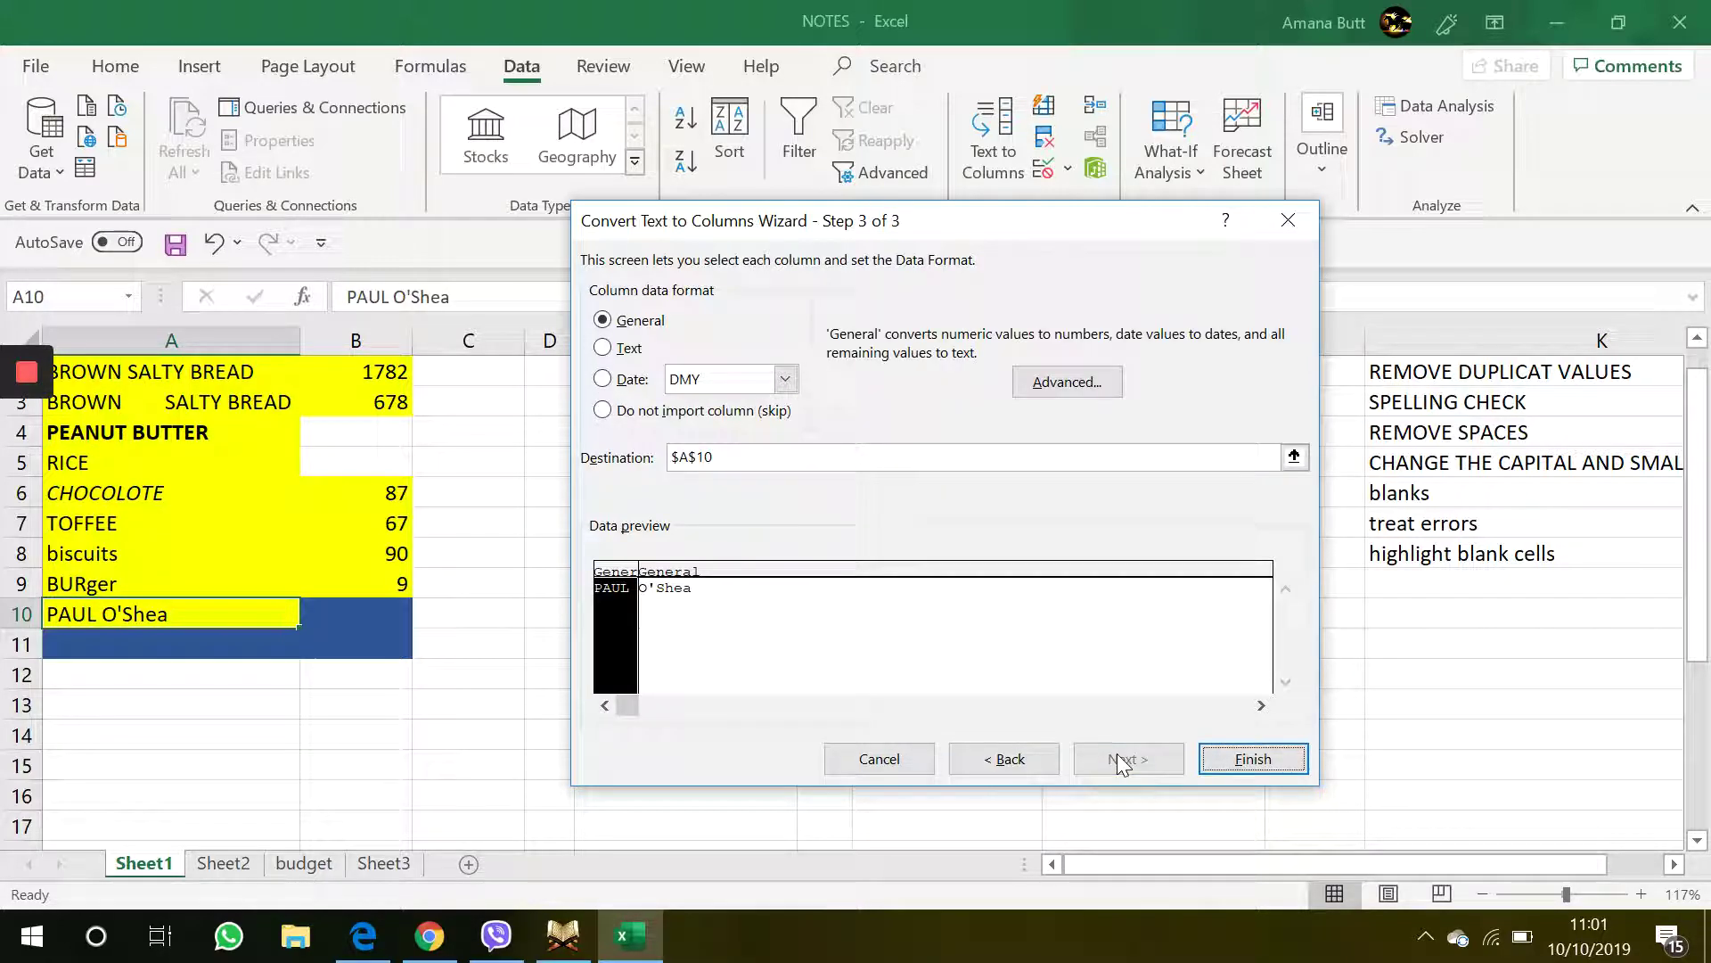
pyautogui.click(1209, 766)
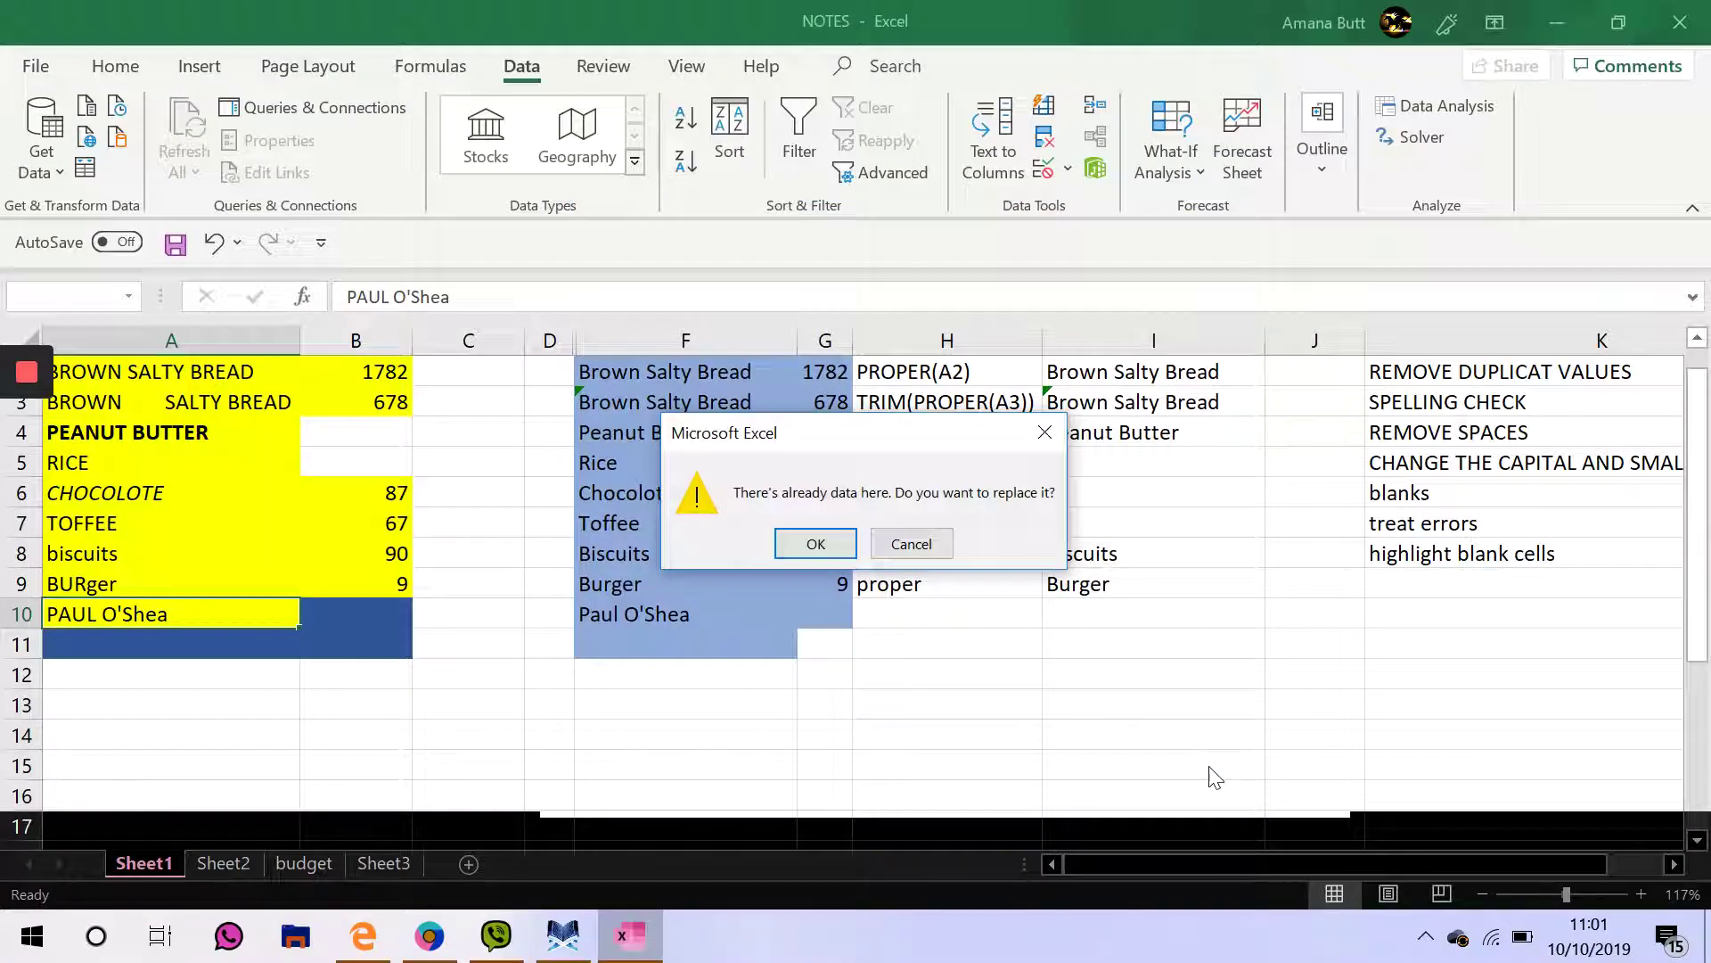
pyautogui.click(816, 543)
pyautogui.click(464, 649)
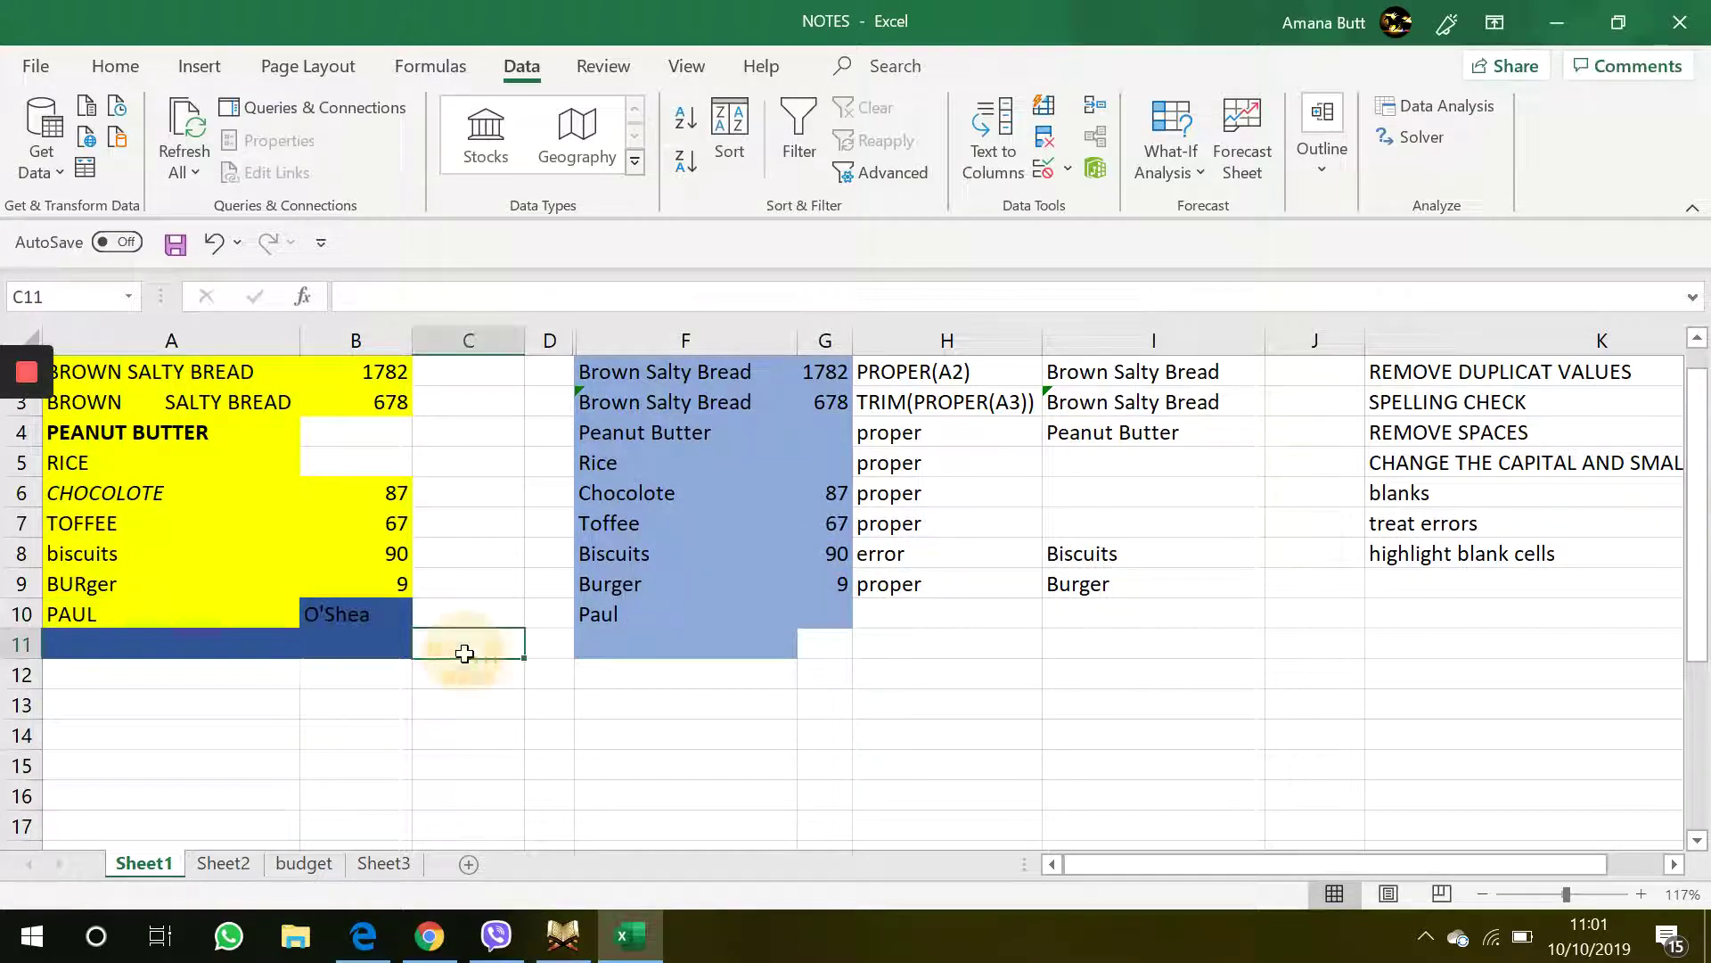
pyautogui.moveTo(273, 613); pyautogui.dragTo(344, 611)
pyautogui.click(325, 661)
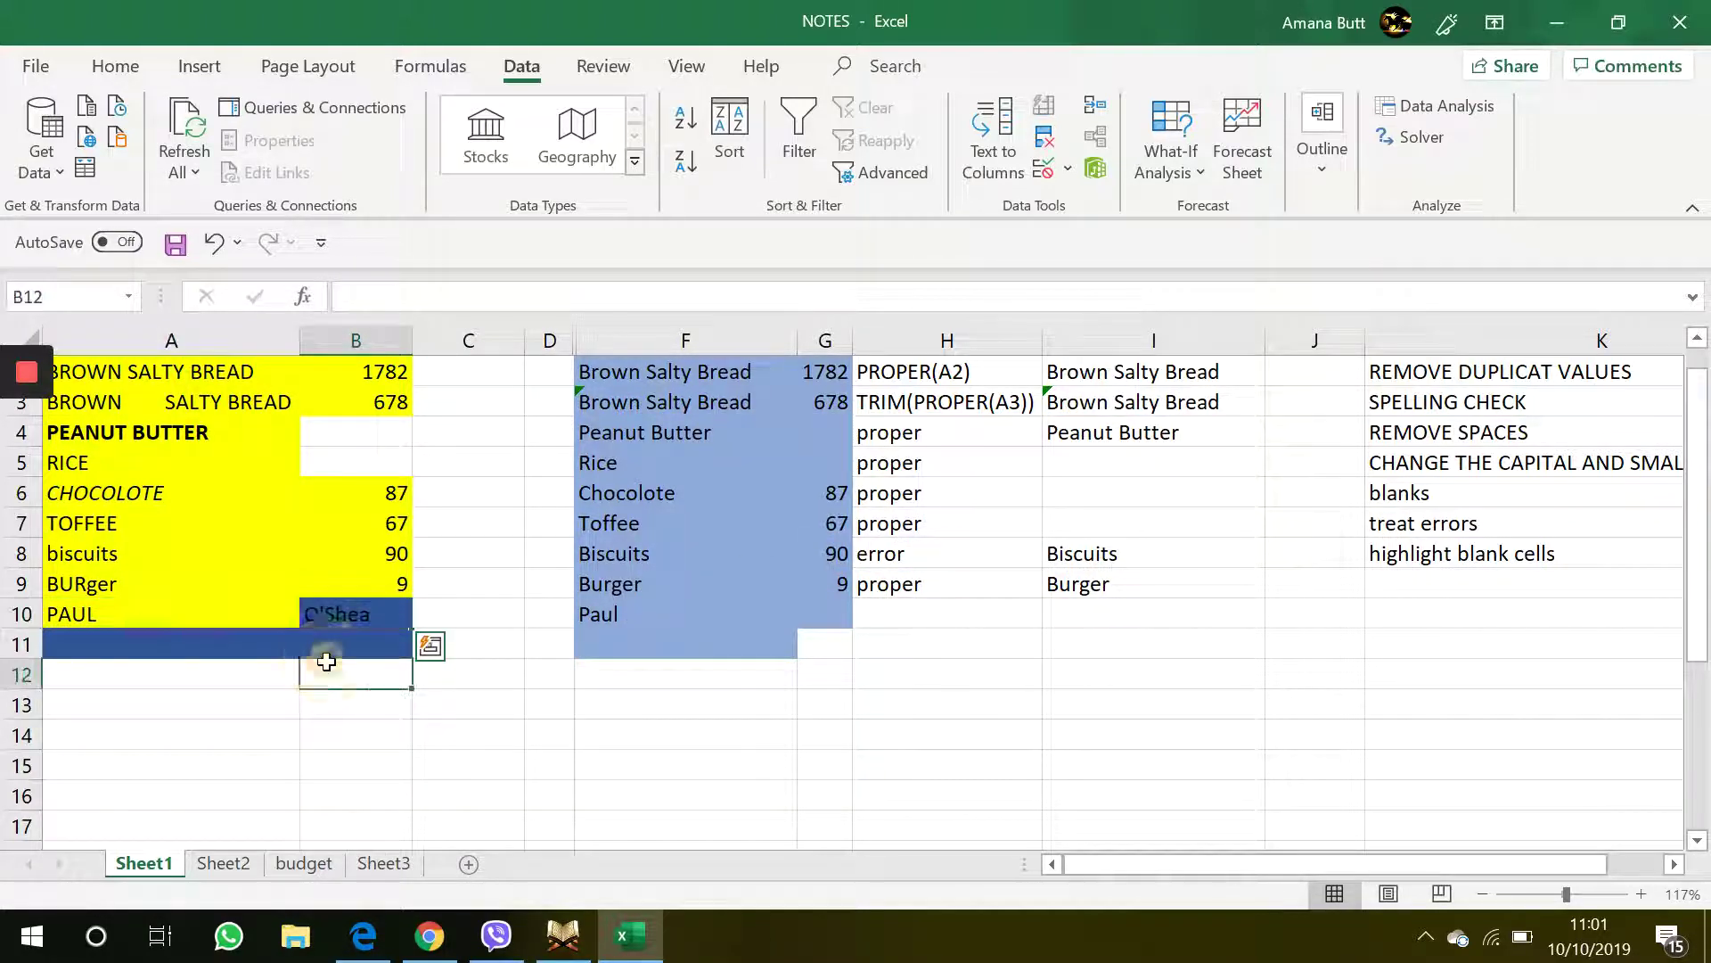
pyautogui.click(230, 550)
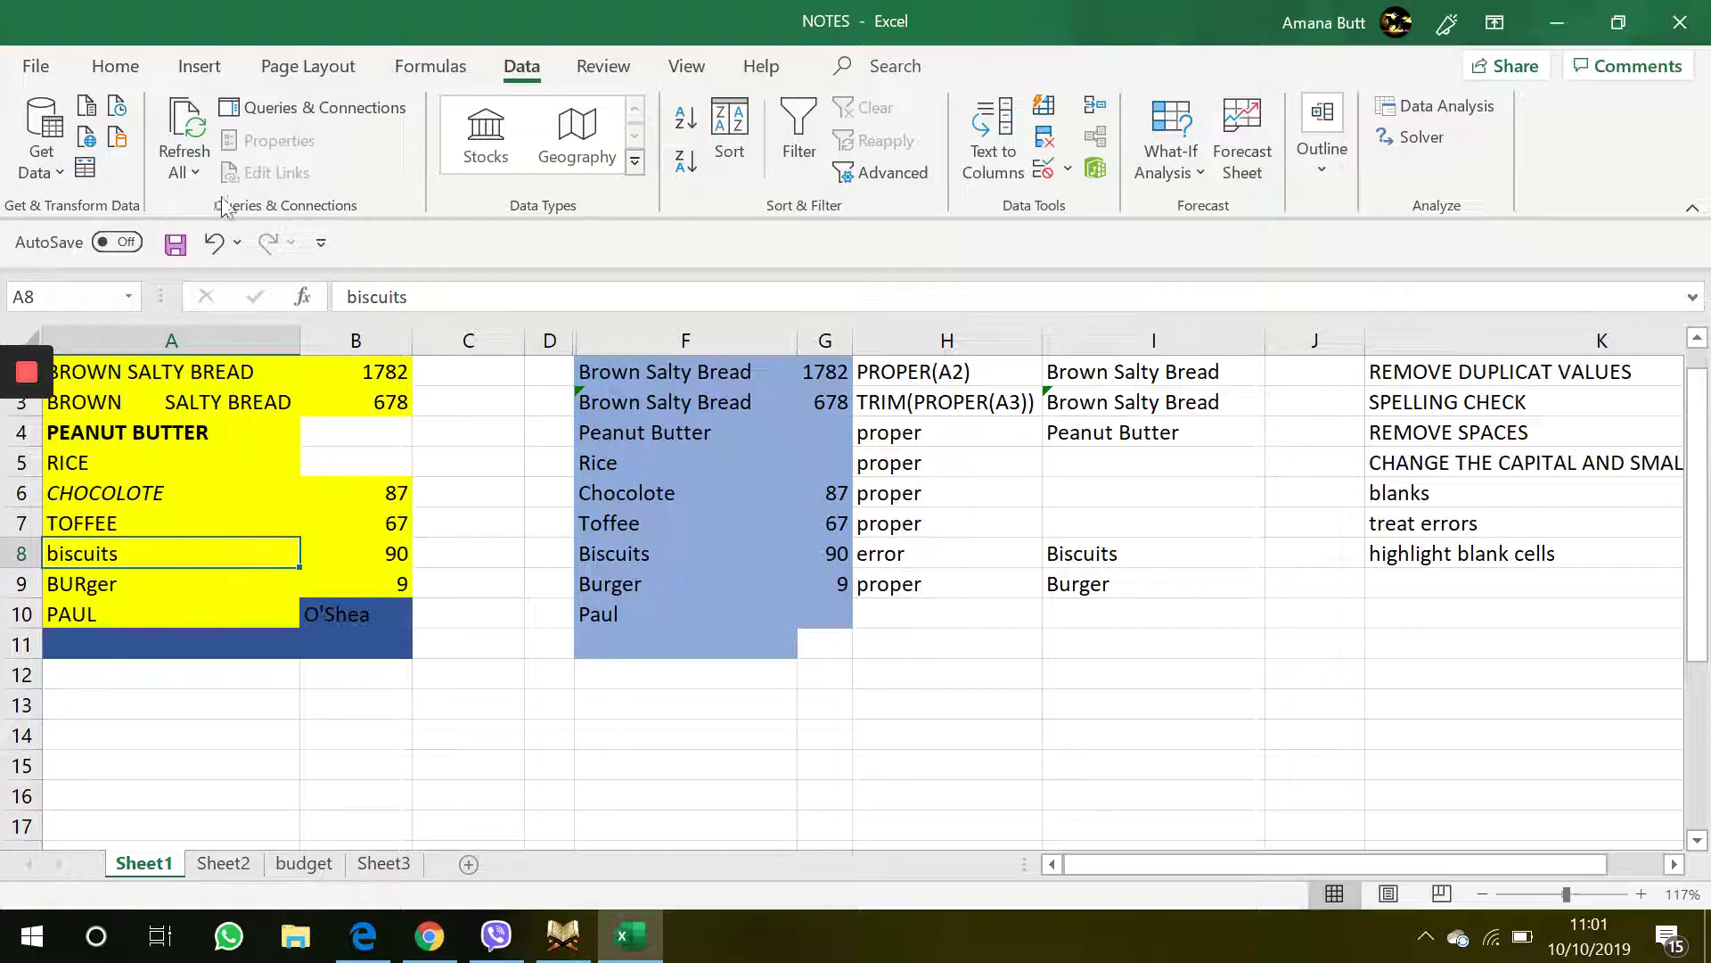
pyautogui.click(128, 62)
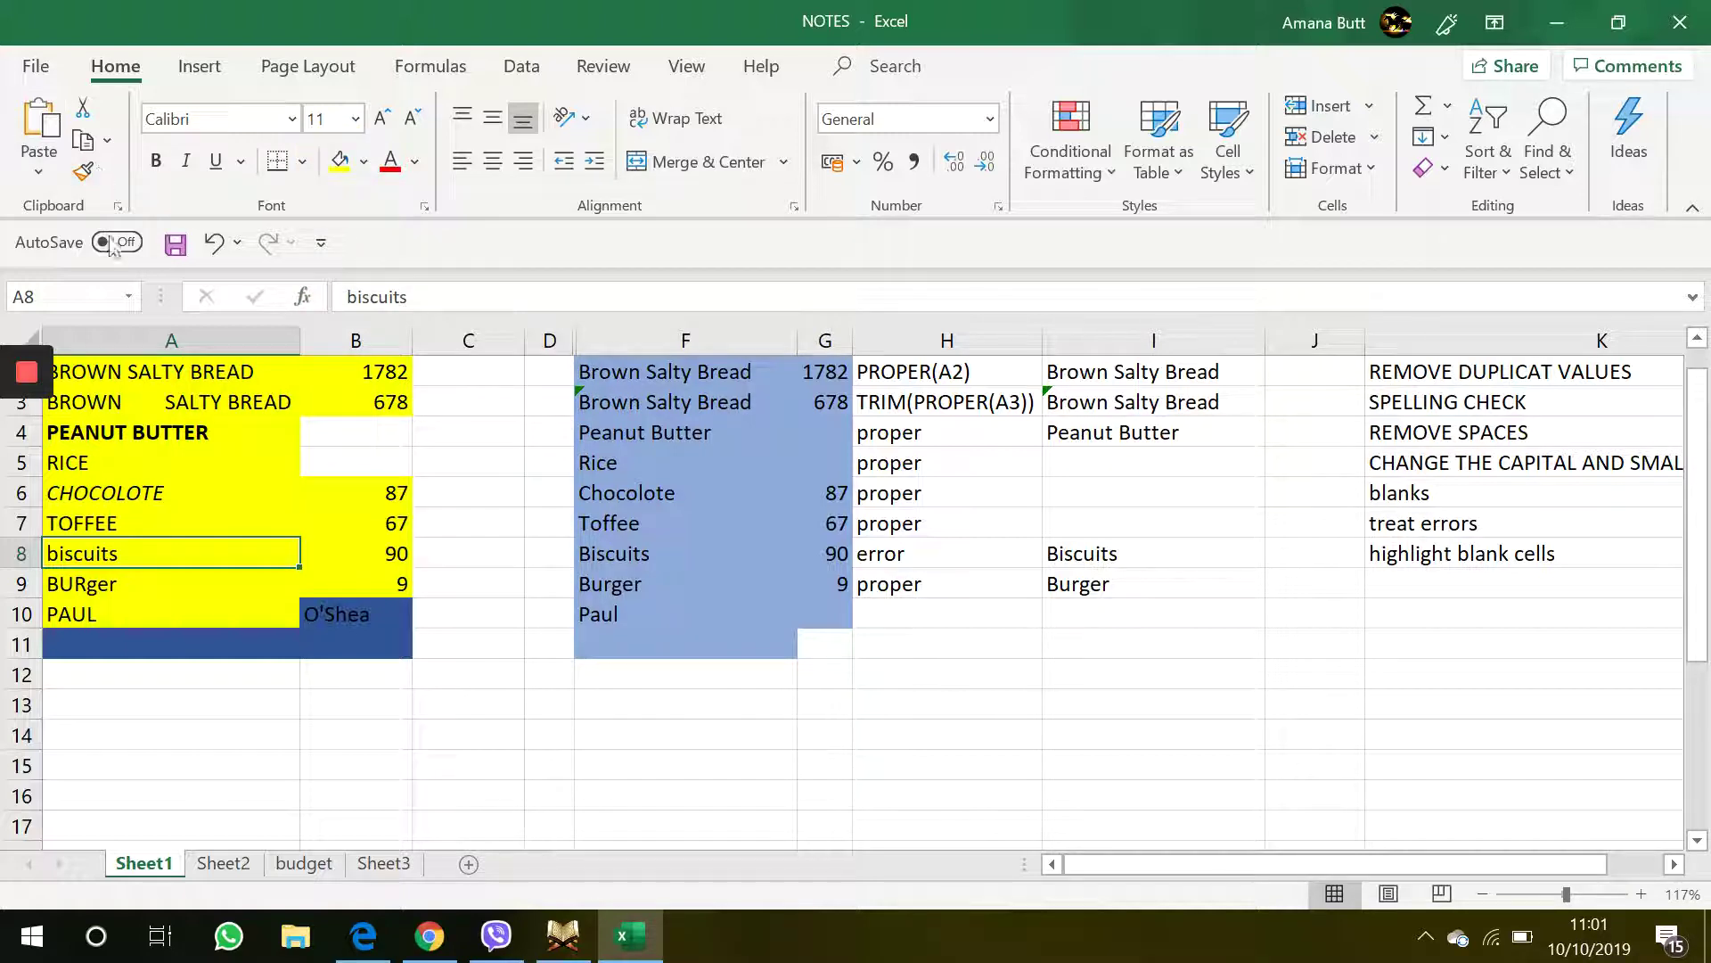
pyautogui.click(388, 610)
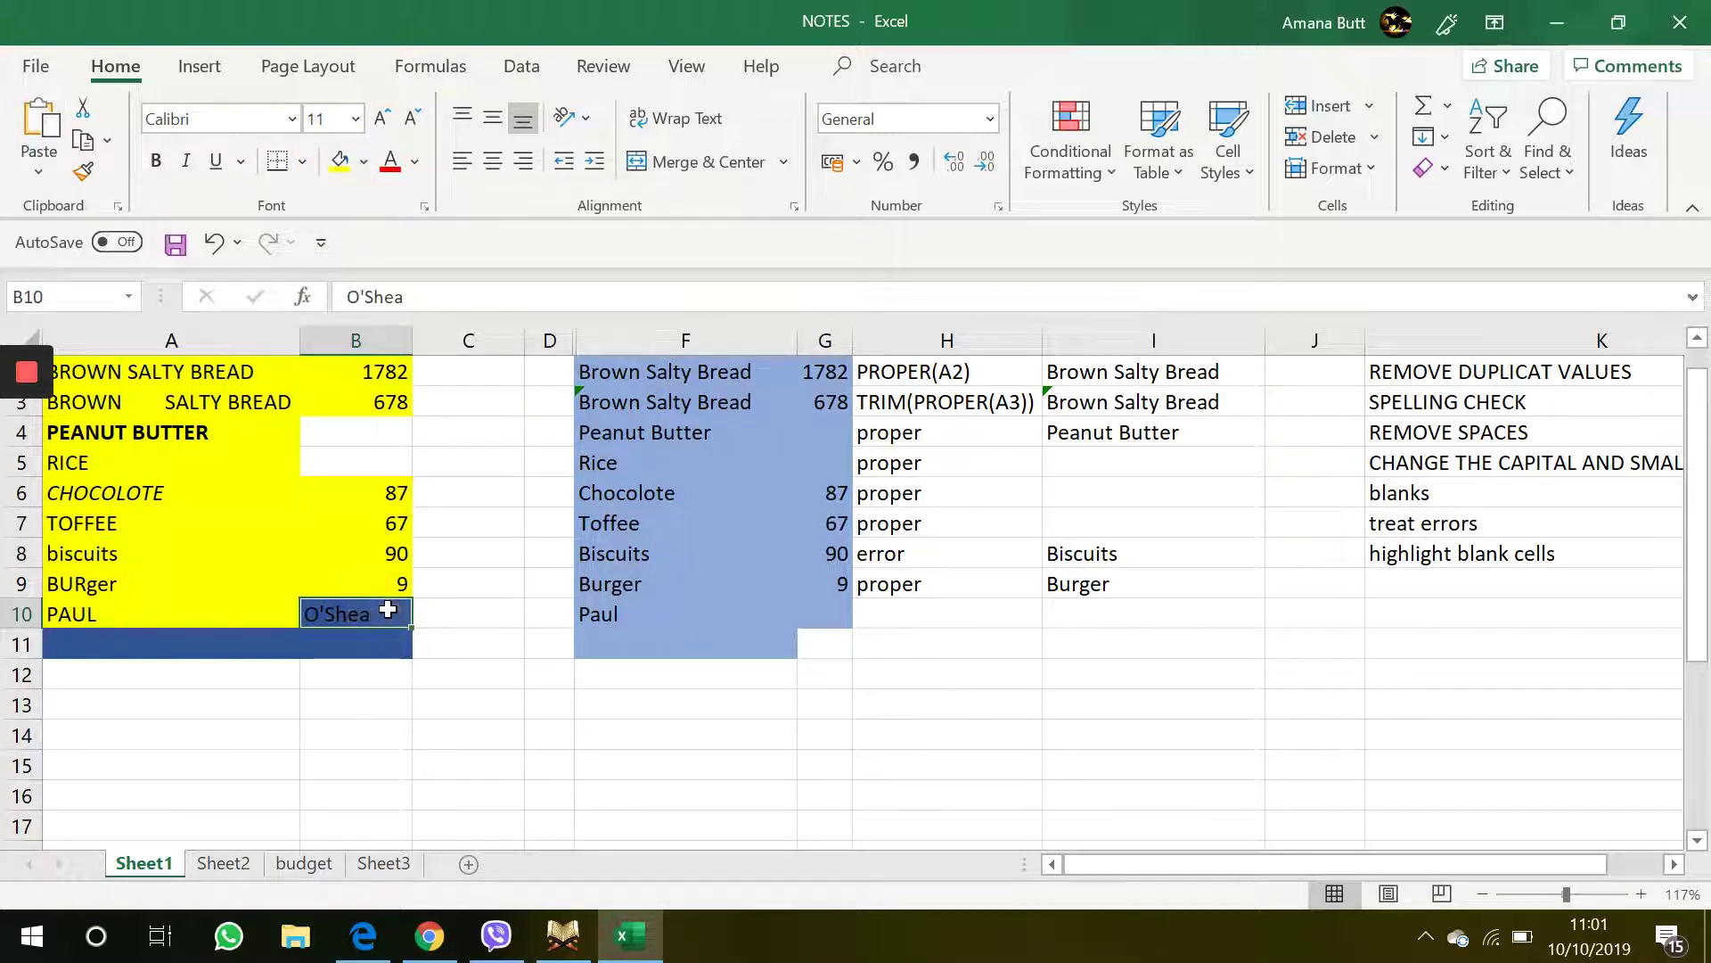
pyautogui.click(107, 589)
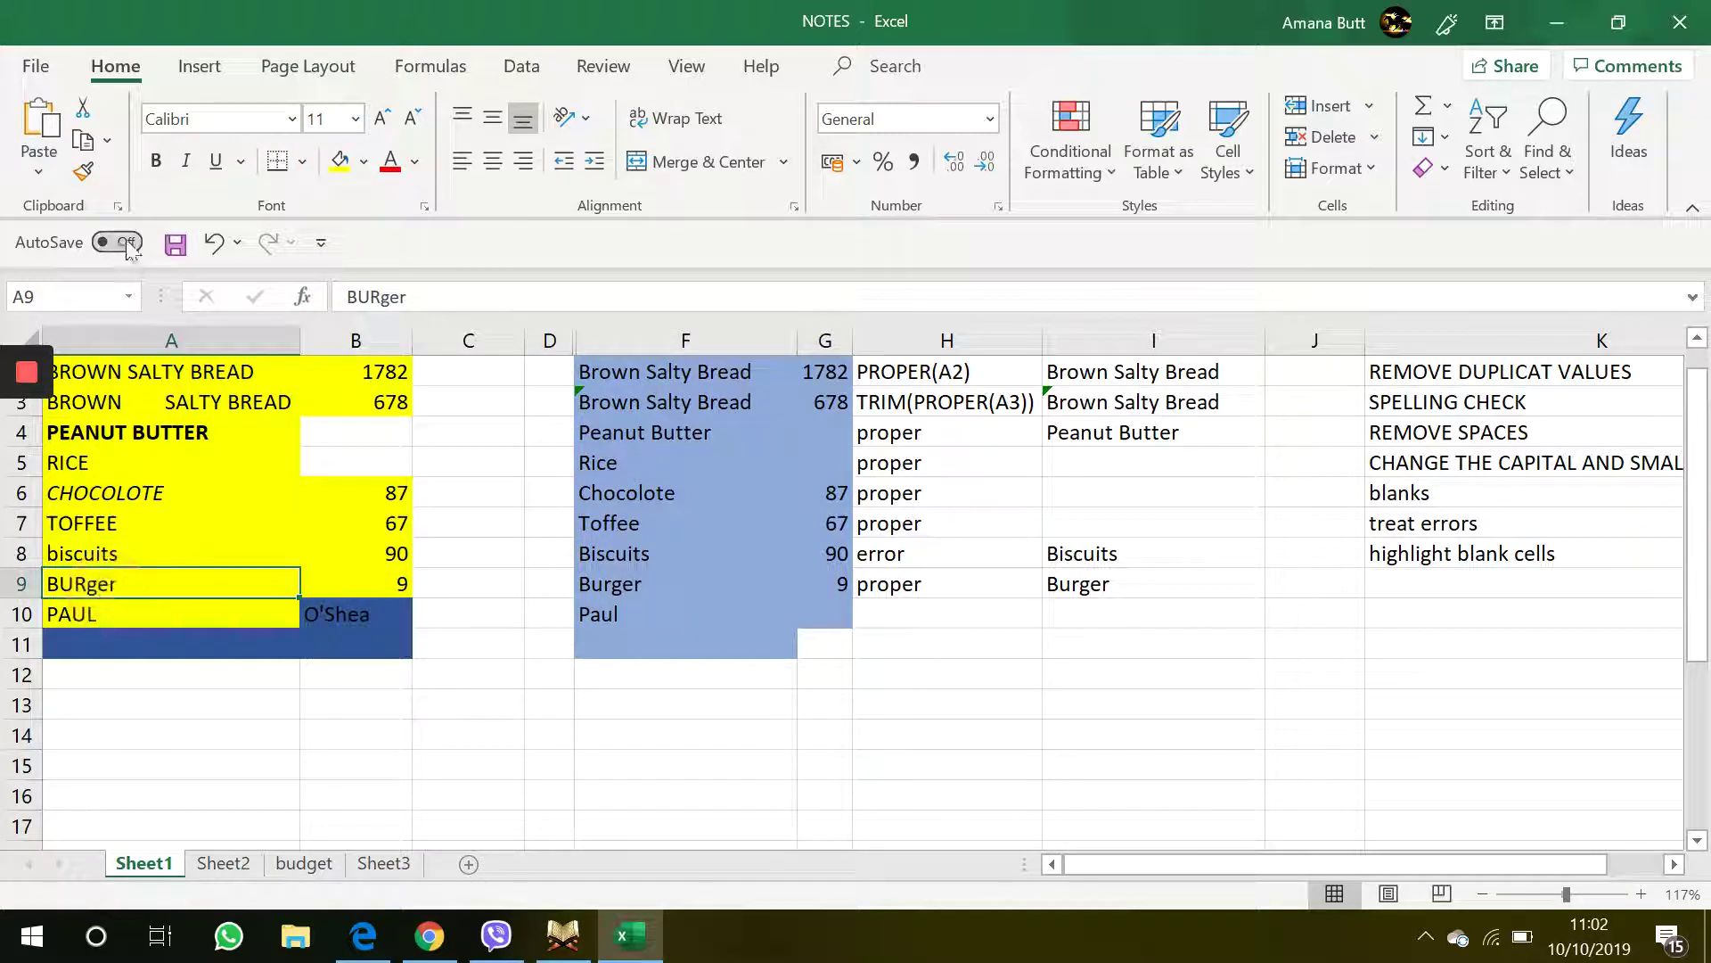
pyautogui.click(257, 556)
pyautogui.click(451, 526)
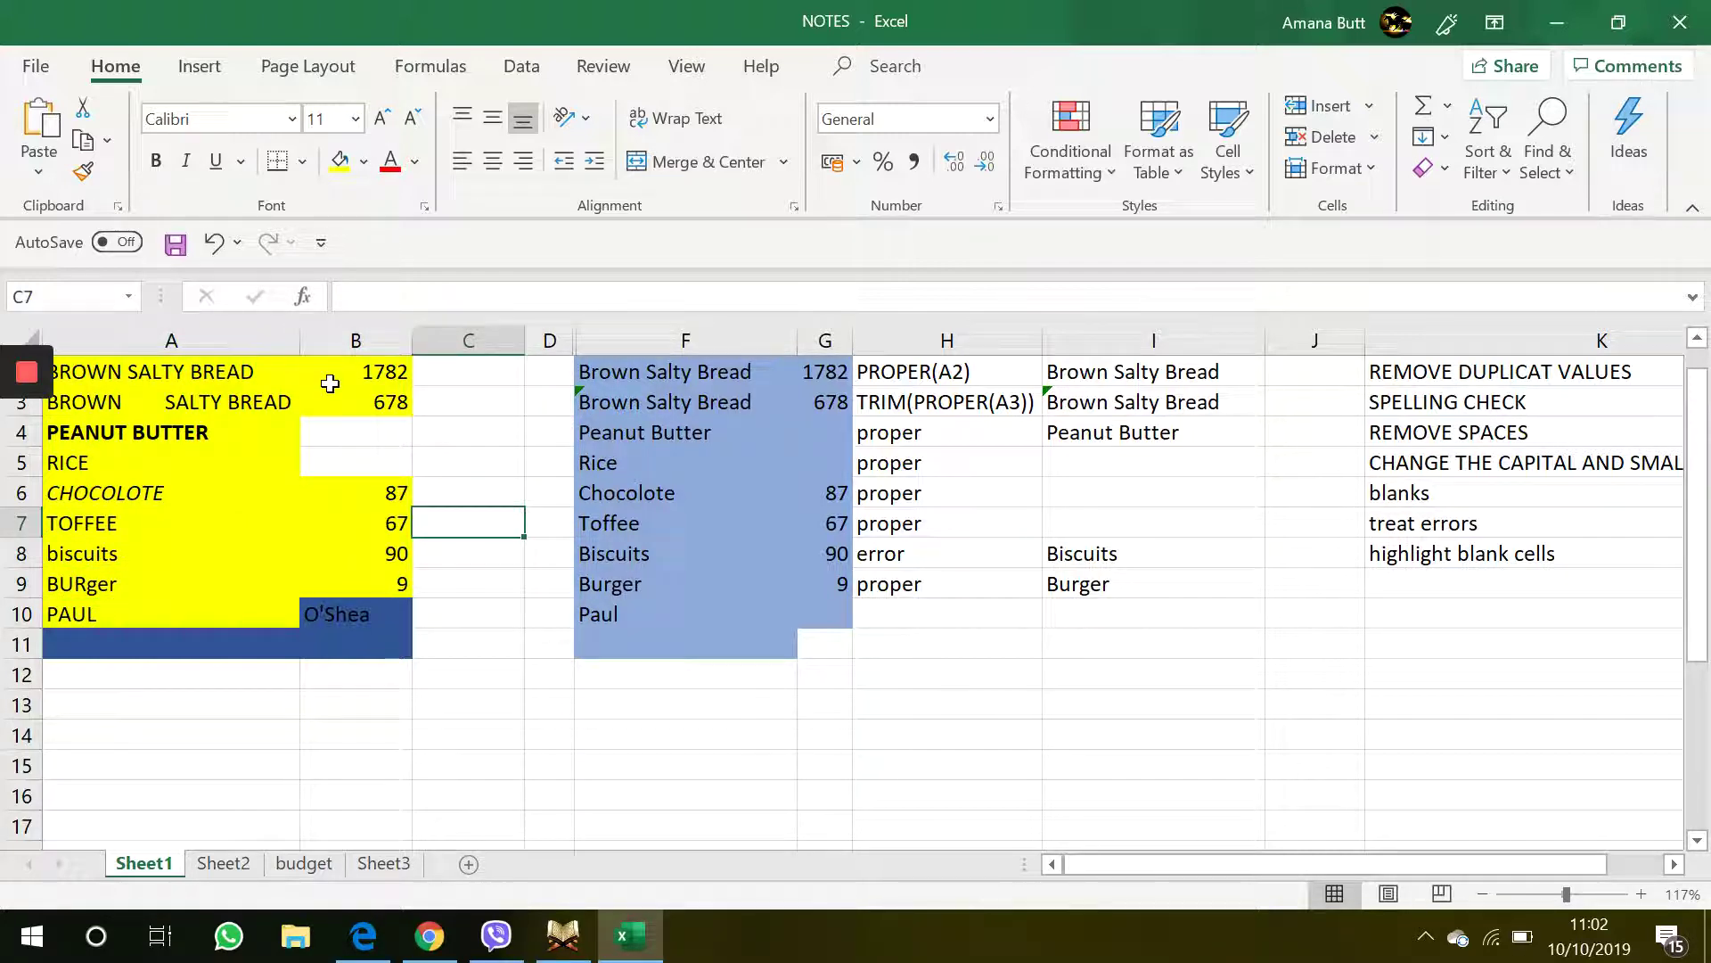
# Centre the amounts in cells B6:B7 and left-align the amounts in cells B8:B9
pyautogui.moveTo(335, 377); pyautogui.dragTo(337, 400)
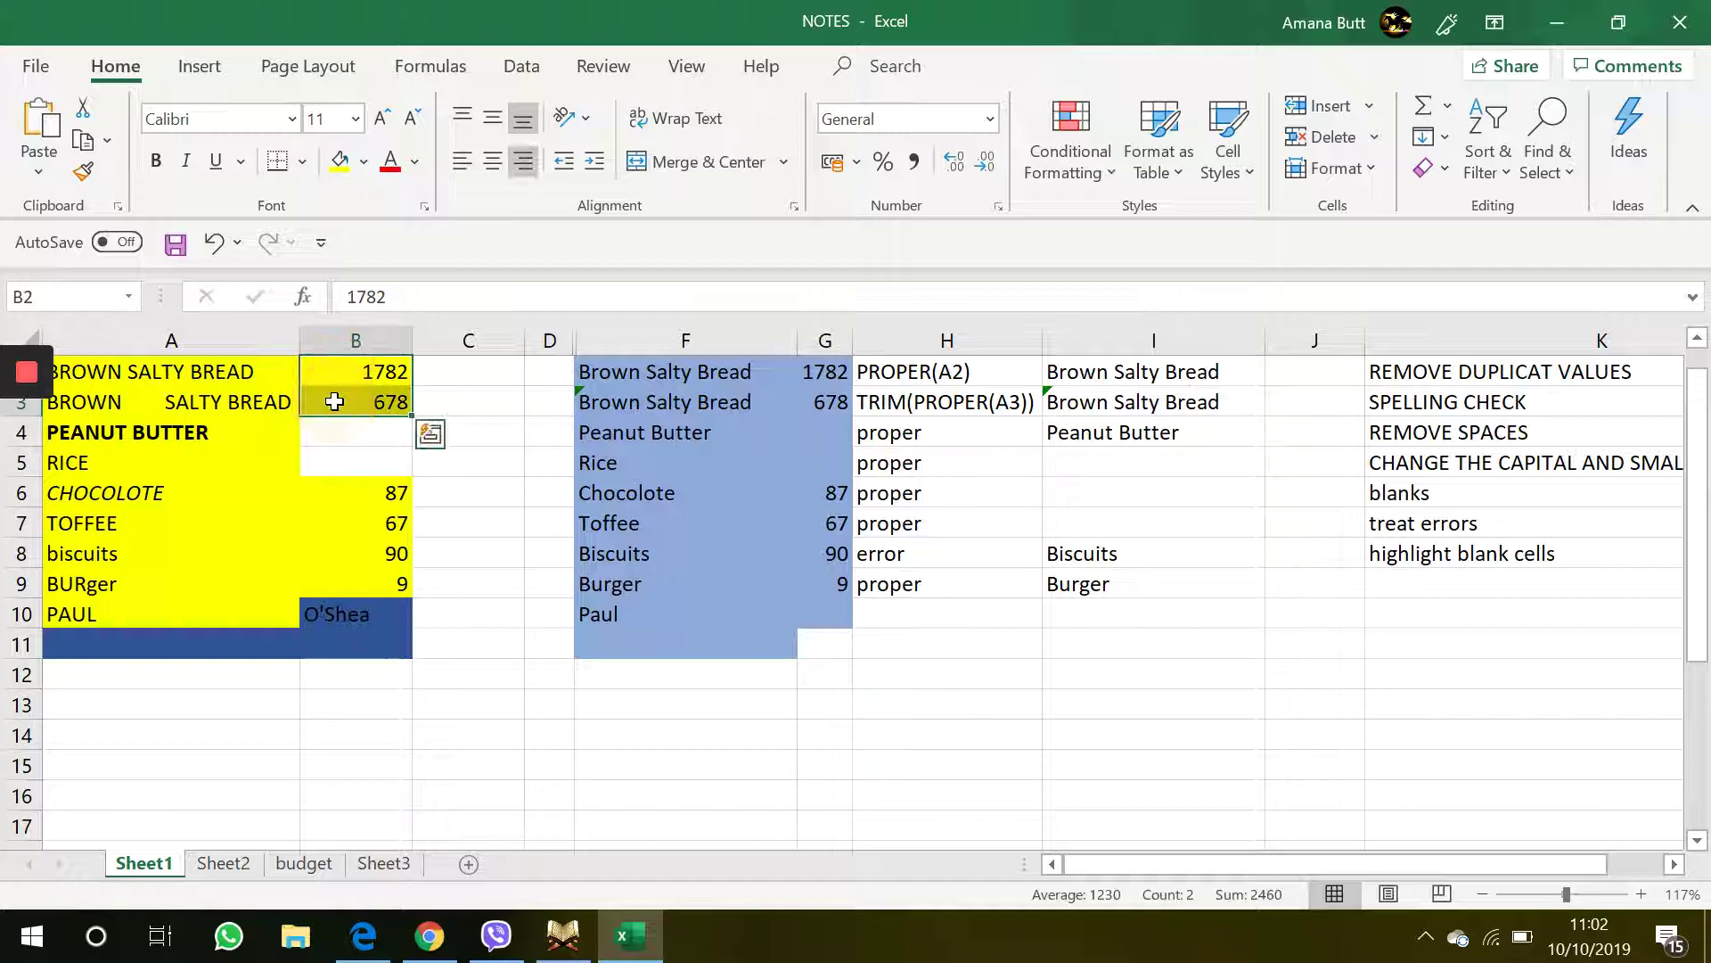
pyautogui.click(381, 497)
pyautogui.moveTo(381, 497); pyautogui.dragTo(379, 524)
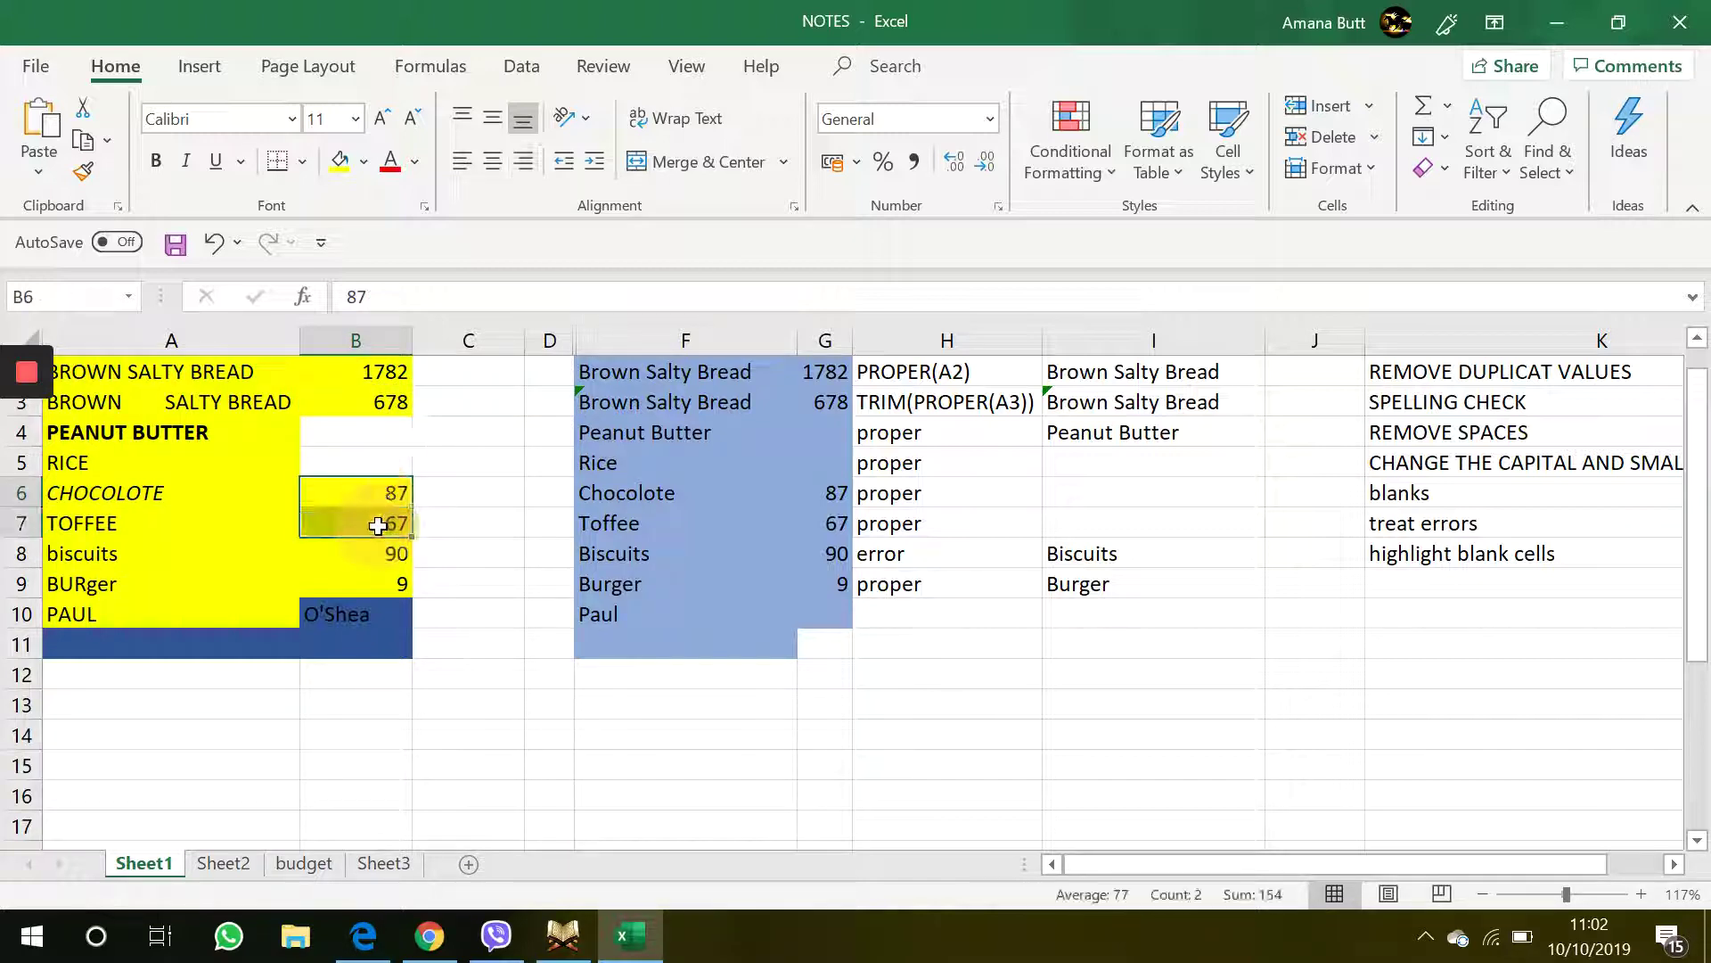
pyautogui.click(496, 153)
pyautogui.moveTo(356, 554); pyautogui.dragTo(361, 570)
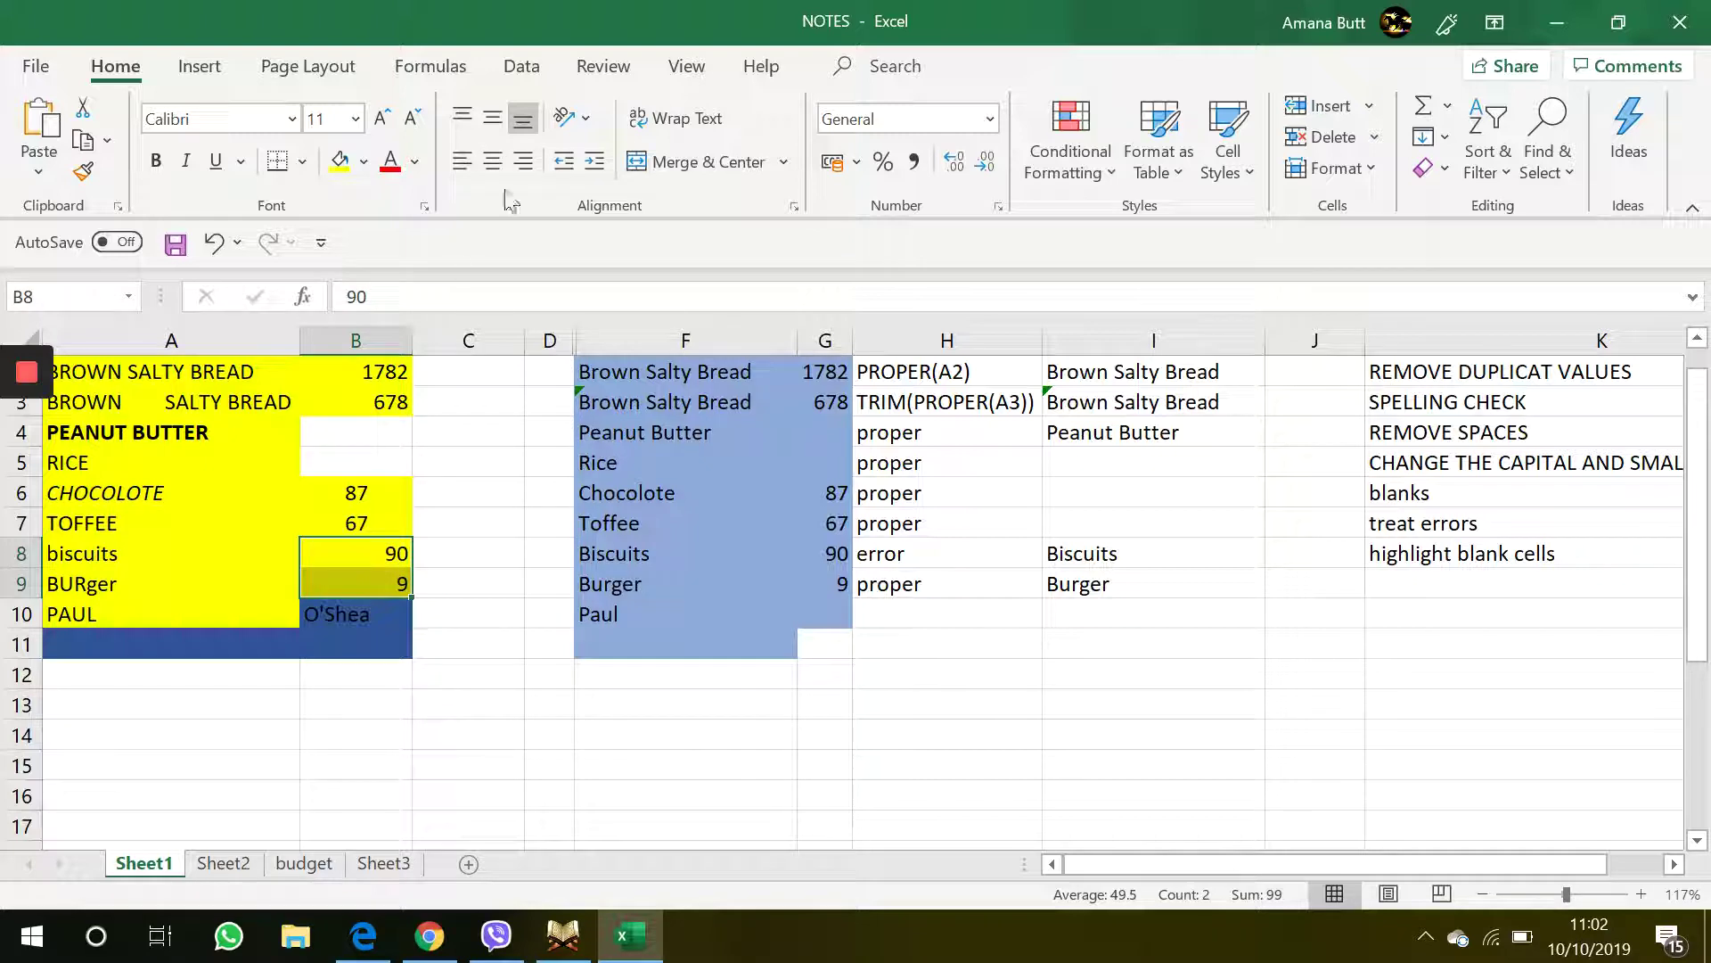
pyautogui.click(474, 158)
pyautogui.click(342, 553)
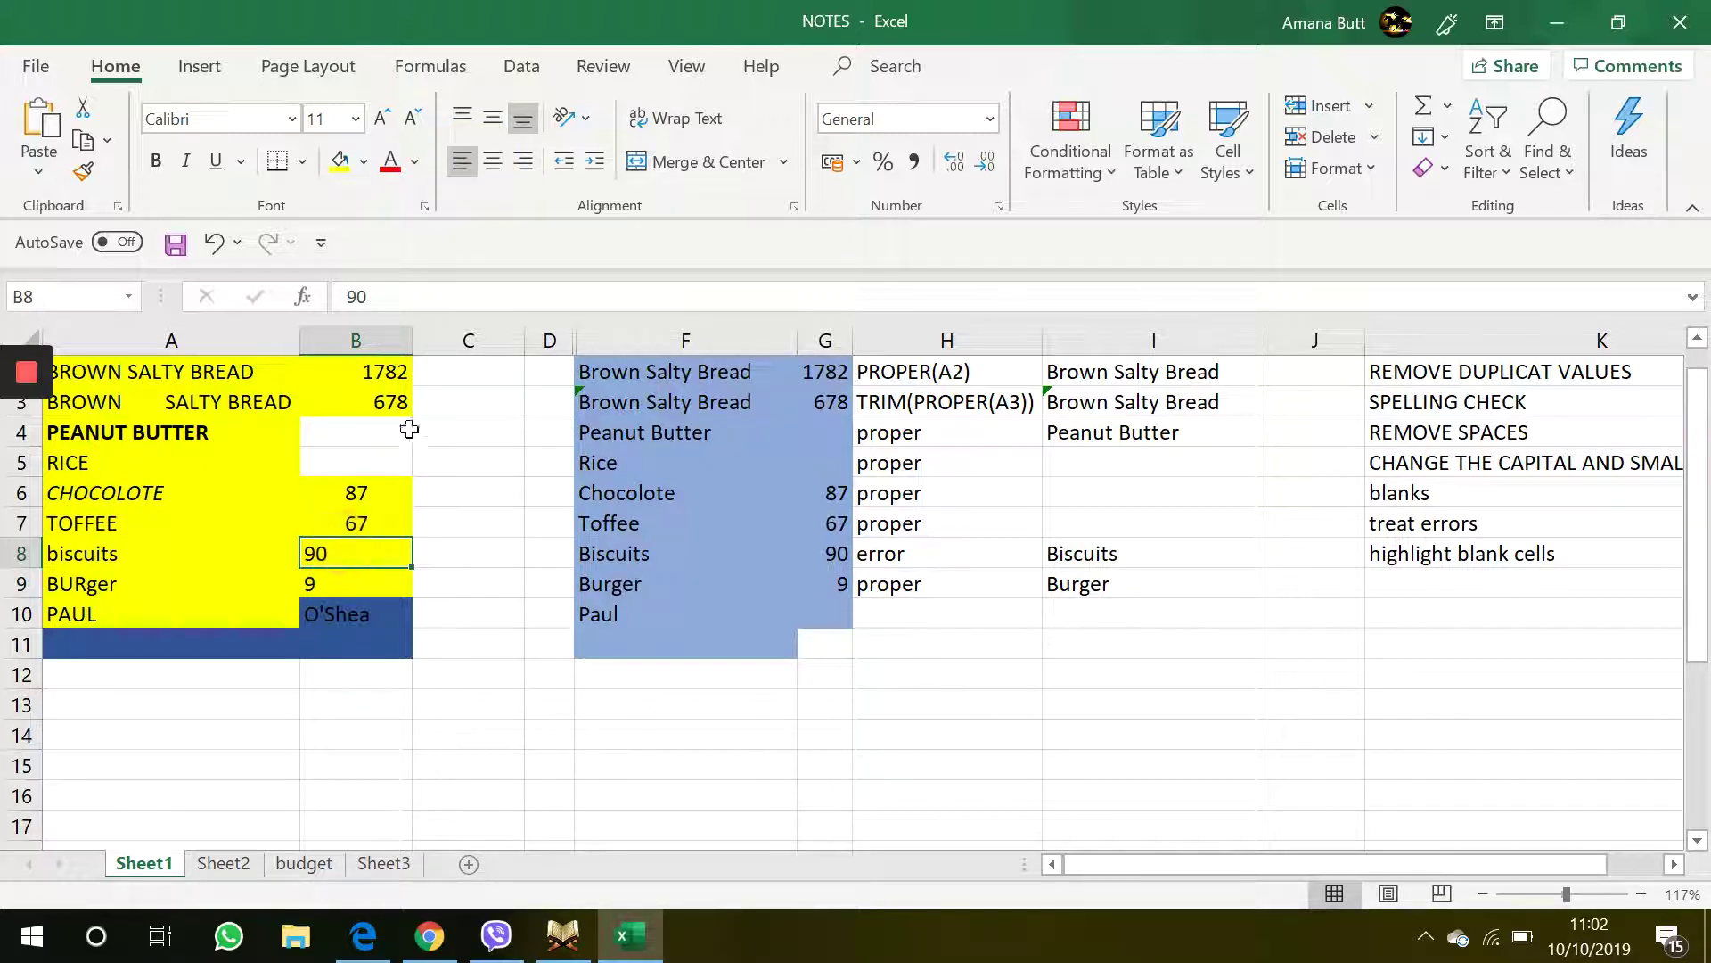
# Try centre and left alignment on the amounts in cells B2:B9, and finish with them right-aligned
pyautogui.moveTo(392, 371); pyautogui.dragTo(366, 580)
pyautogui.scroll(1, 532, 462)
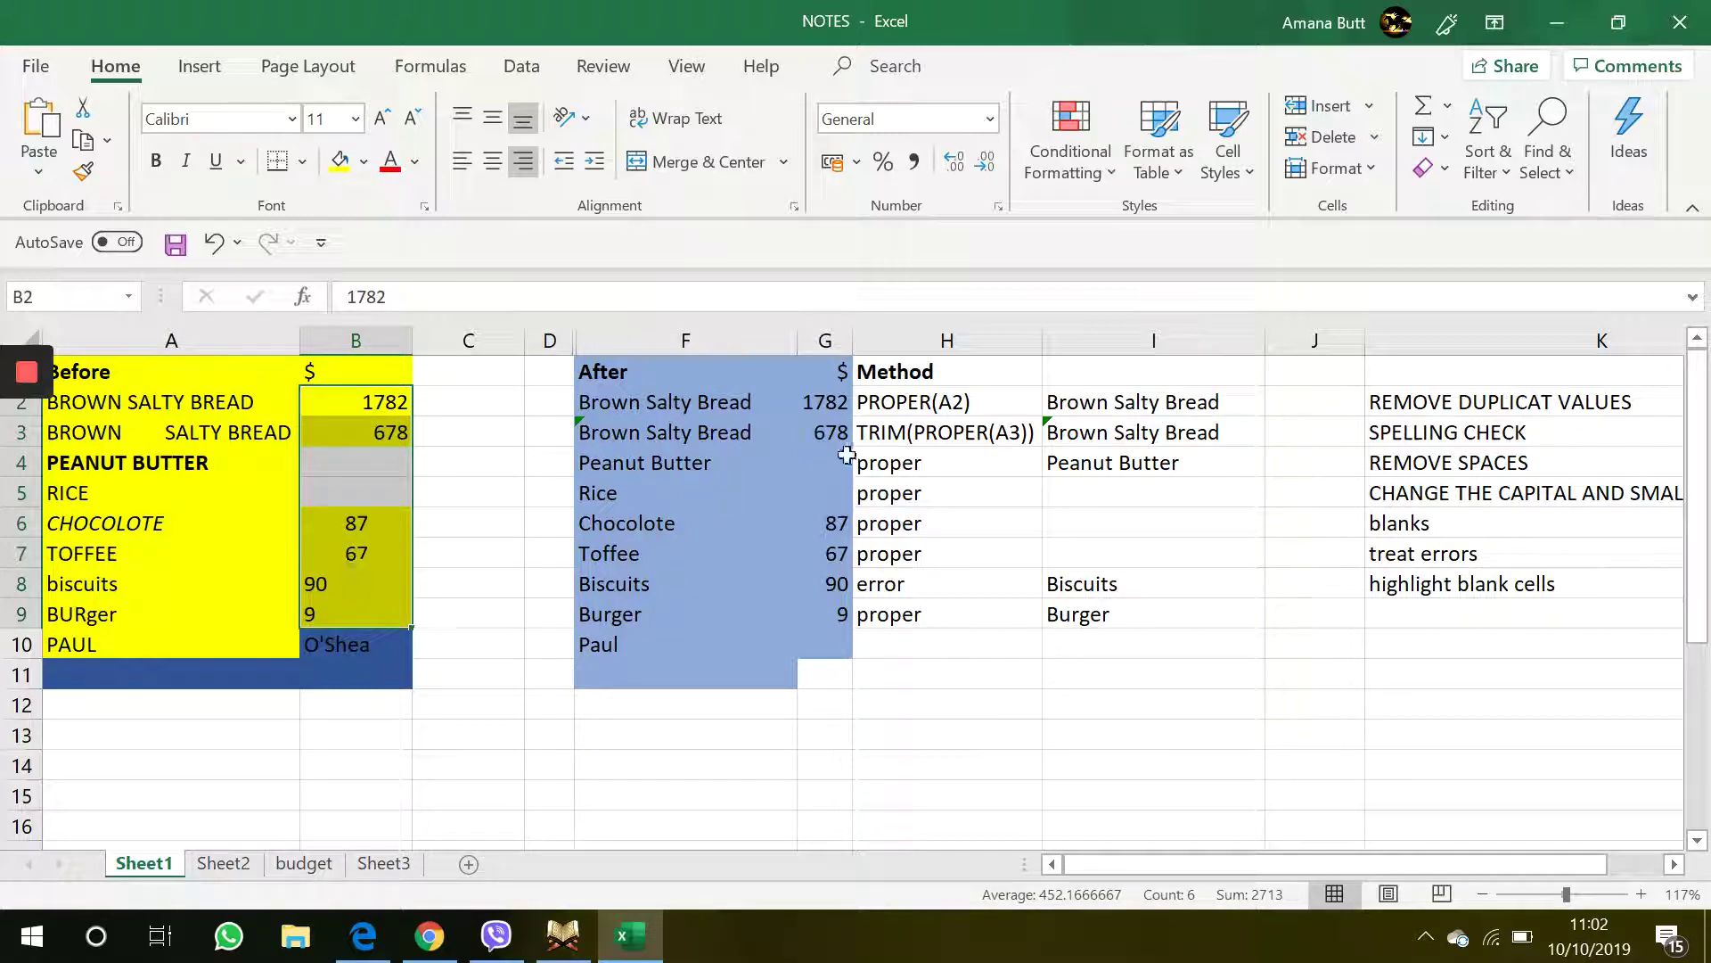
pyautogui.moveTo(820, 403); pyautogui.dragTo(818, 648)
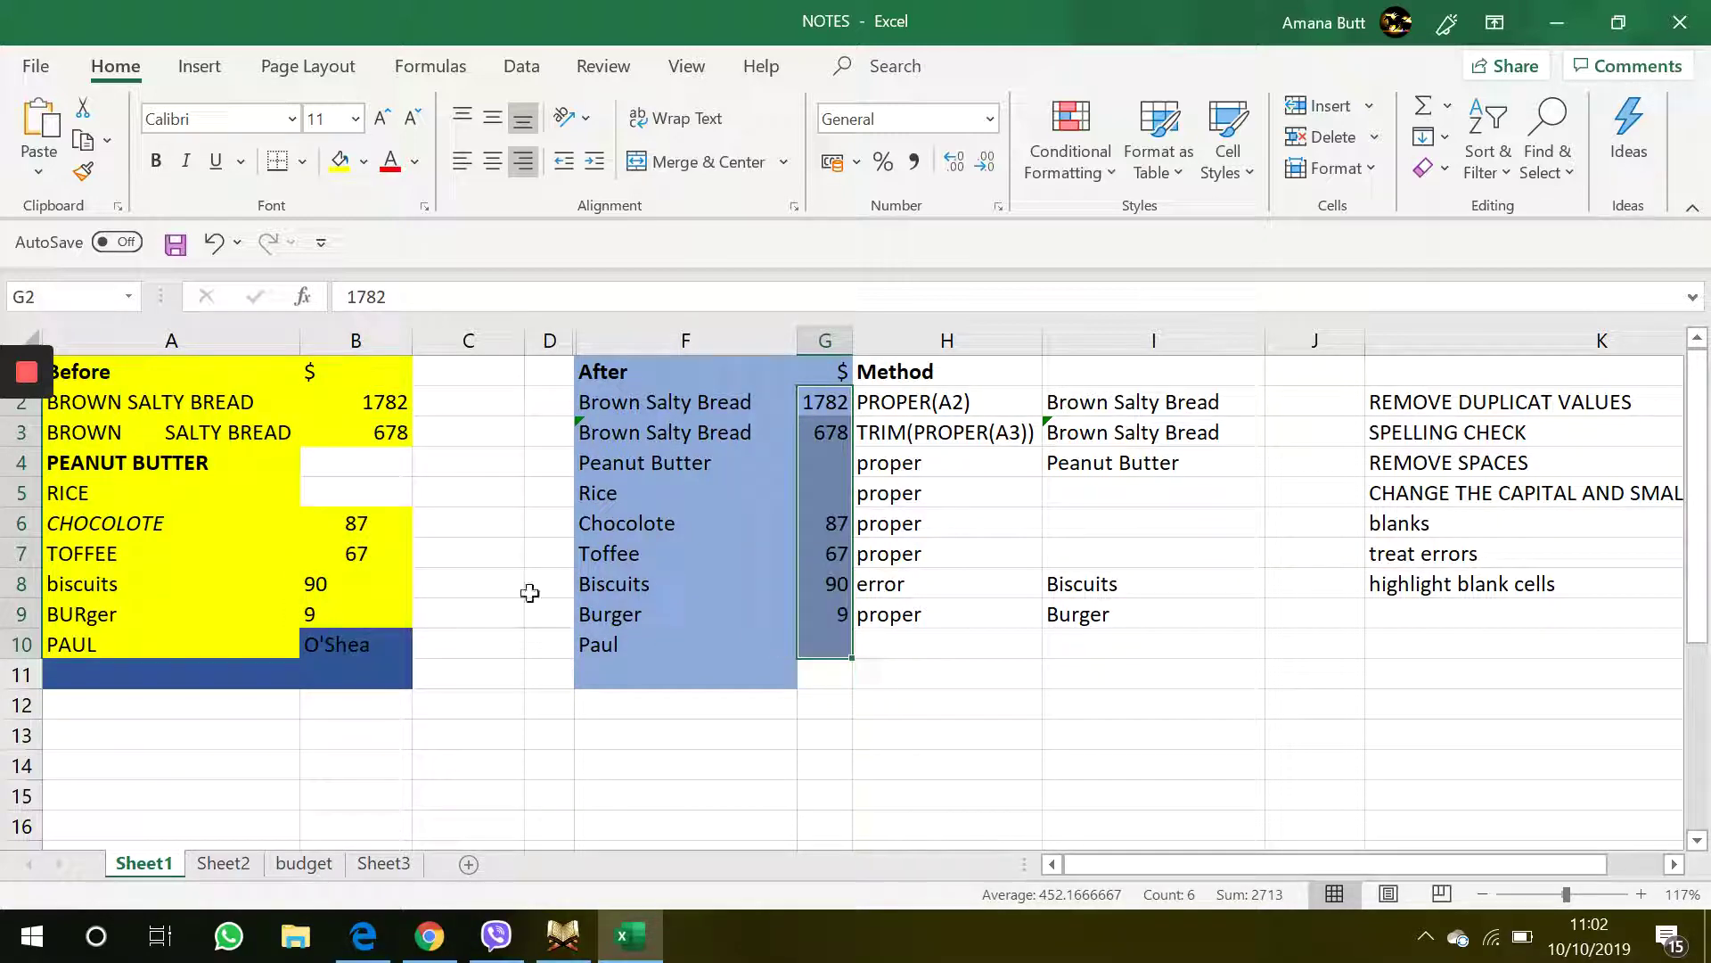
pyautogui.click(533, 584)
pyautogui.moveTo(343, 402); pyautogui.dragTo(318, 613)
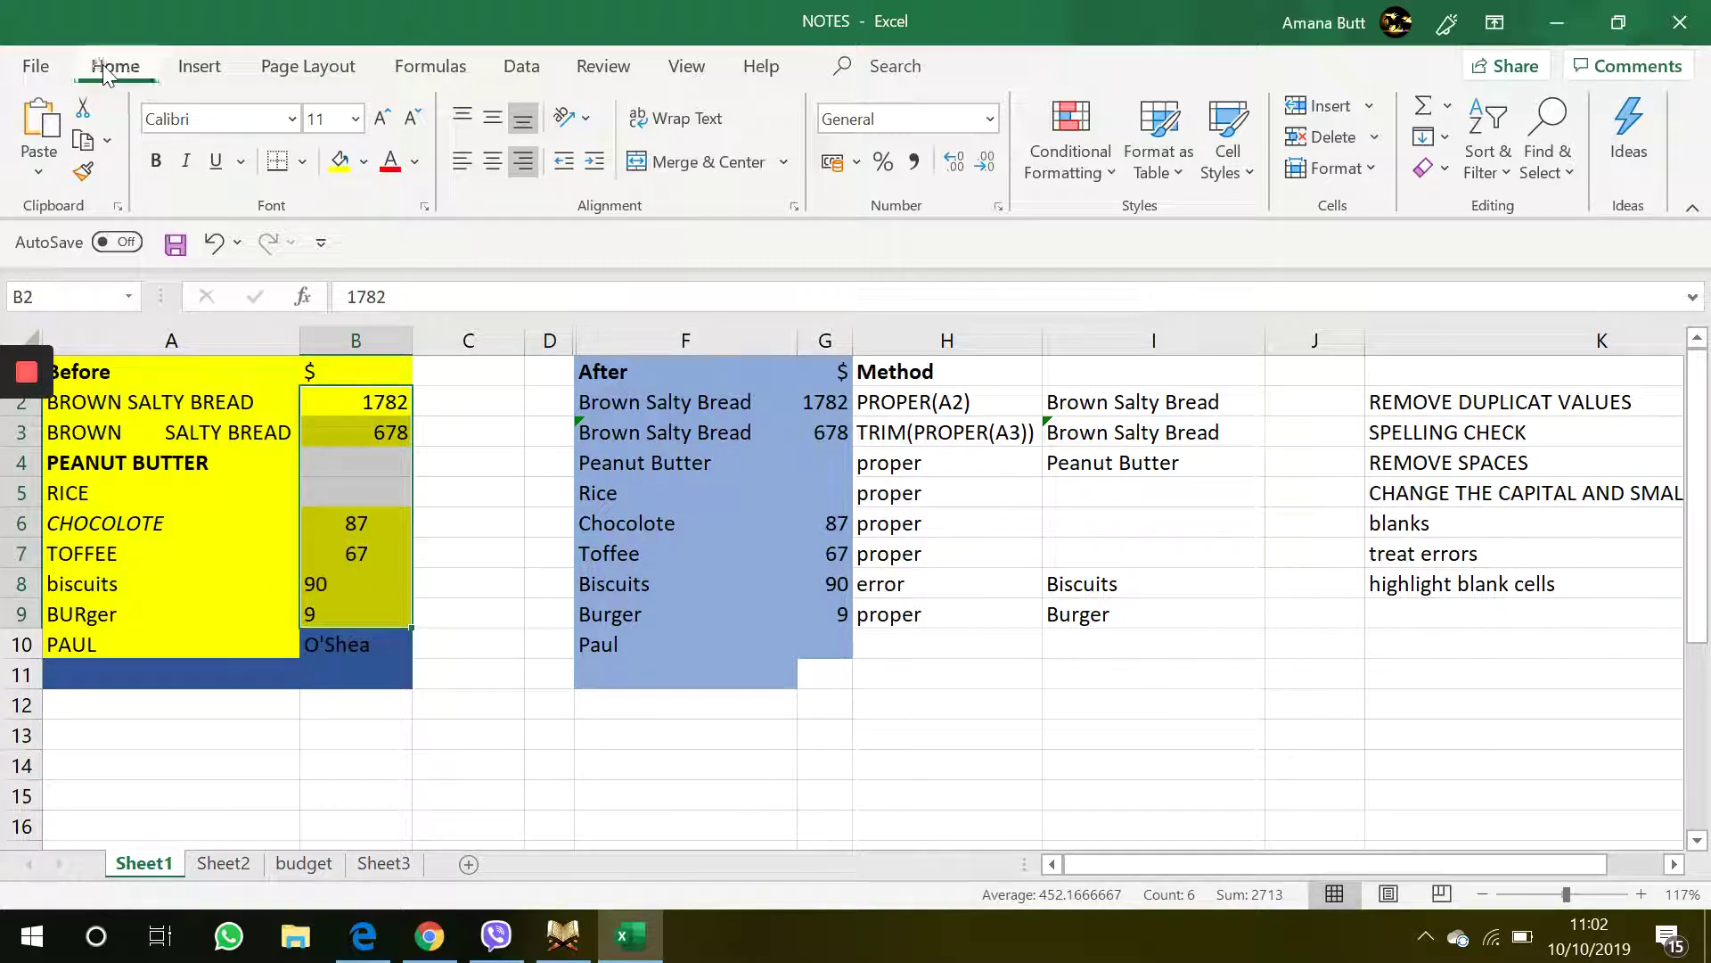
pyautogui.click(521, 162)
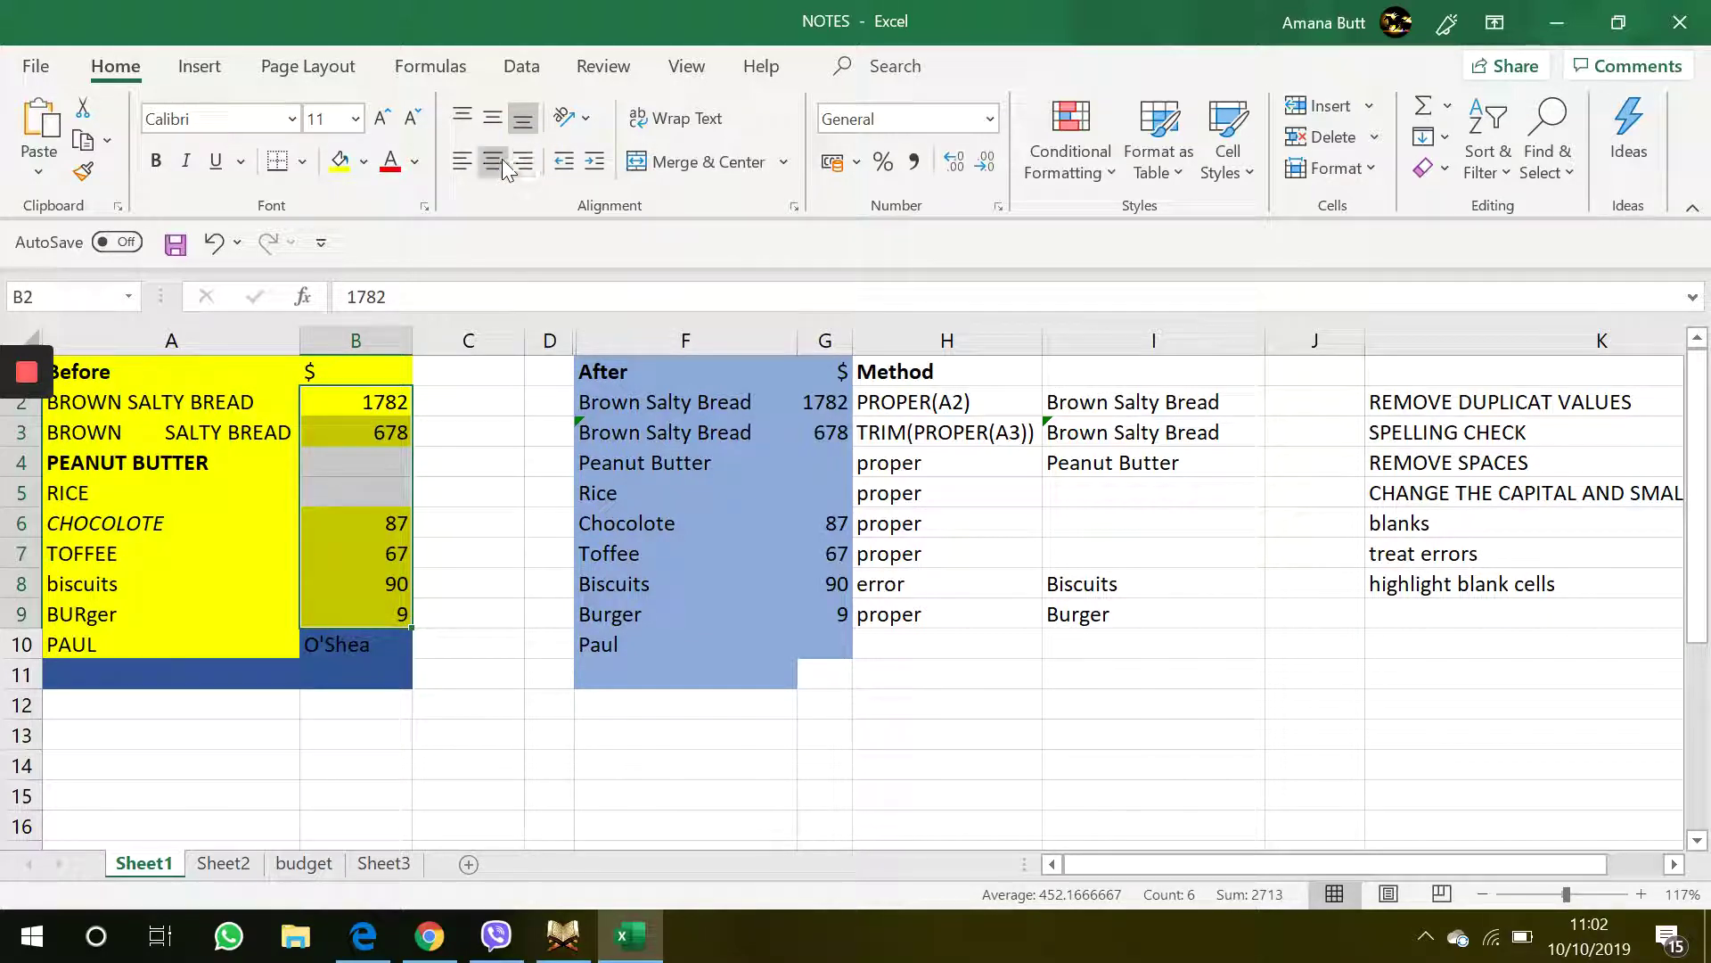
pyautogui.click(501, 158)
pyautogui.click(462, 163)
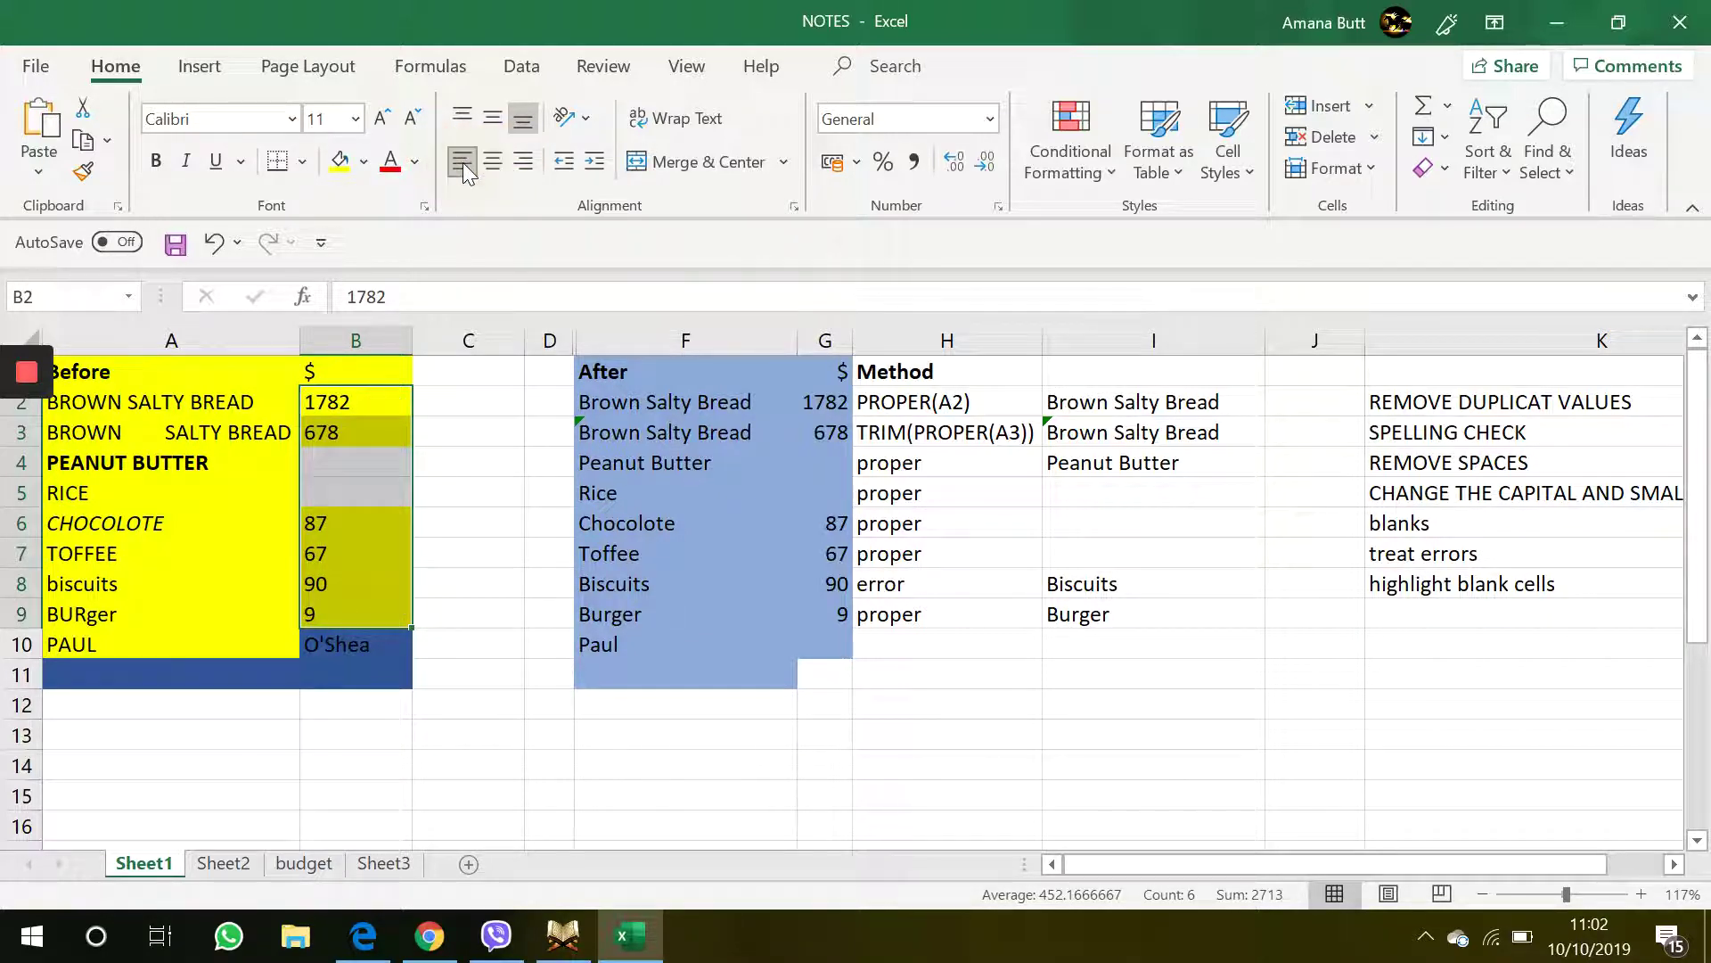
pyautogui.click(521, 169)
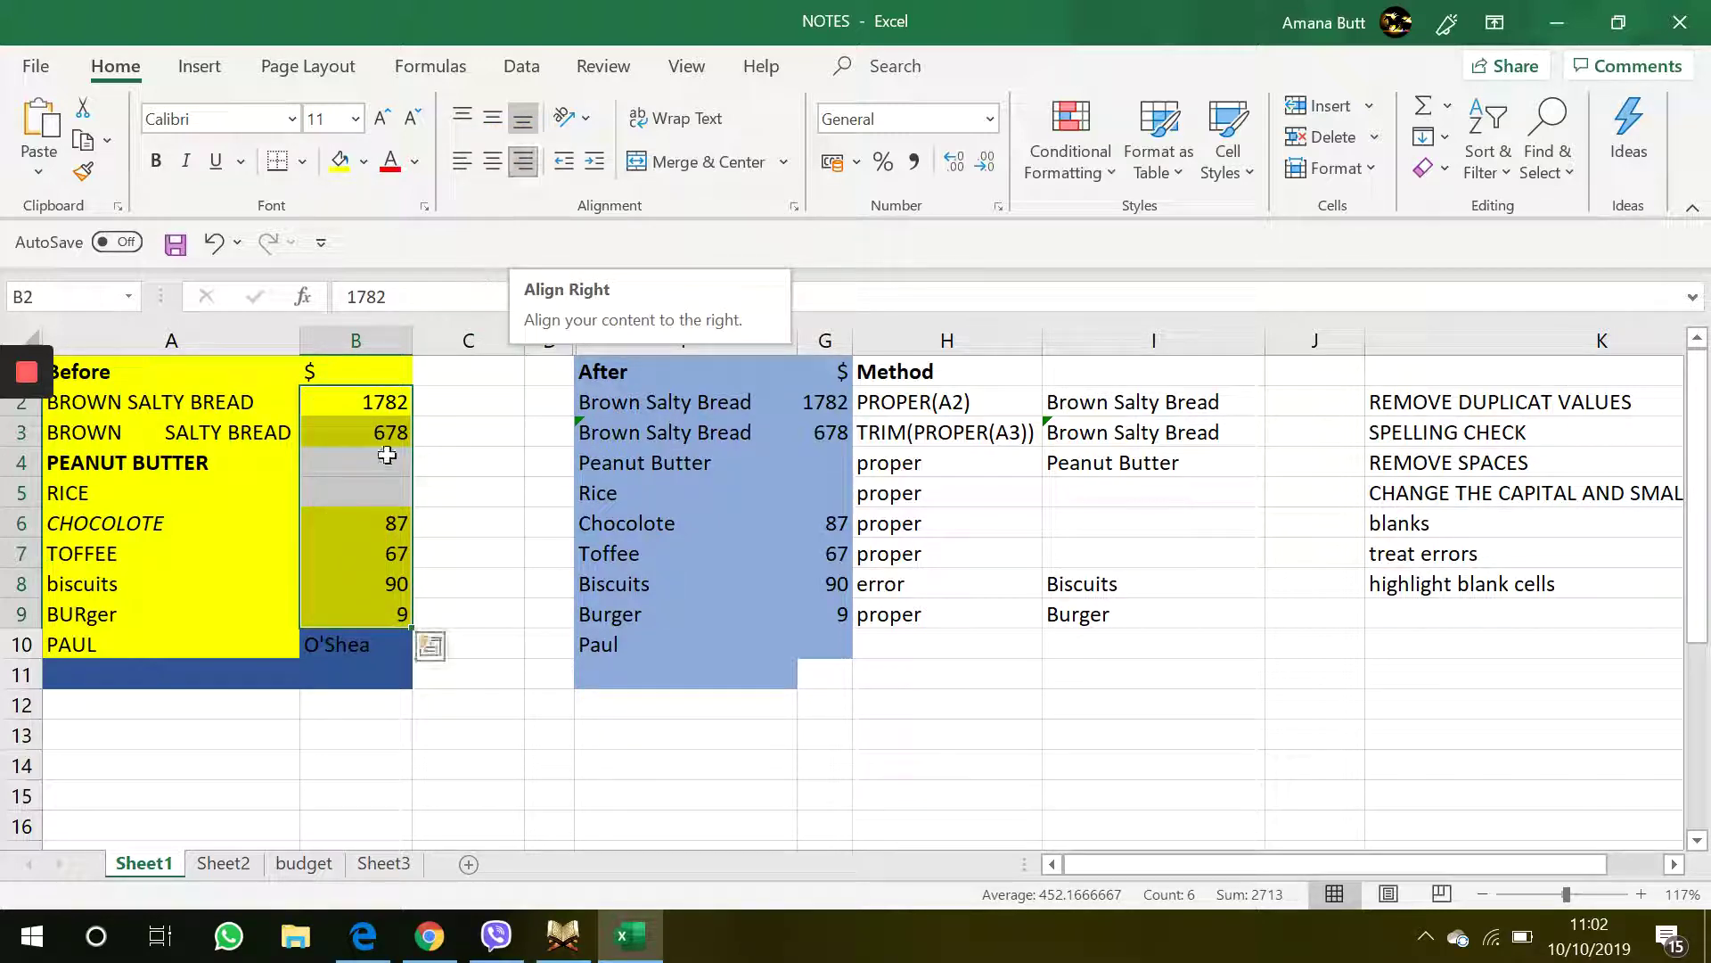
# Delete the surname from cell B10
pyautogui.click(397, 410)
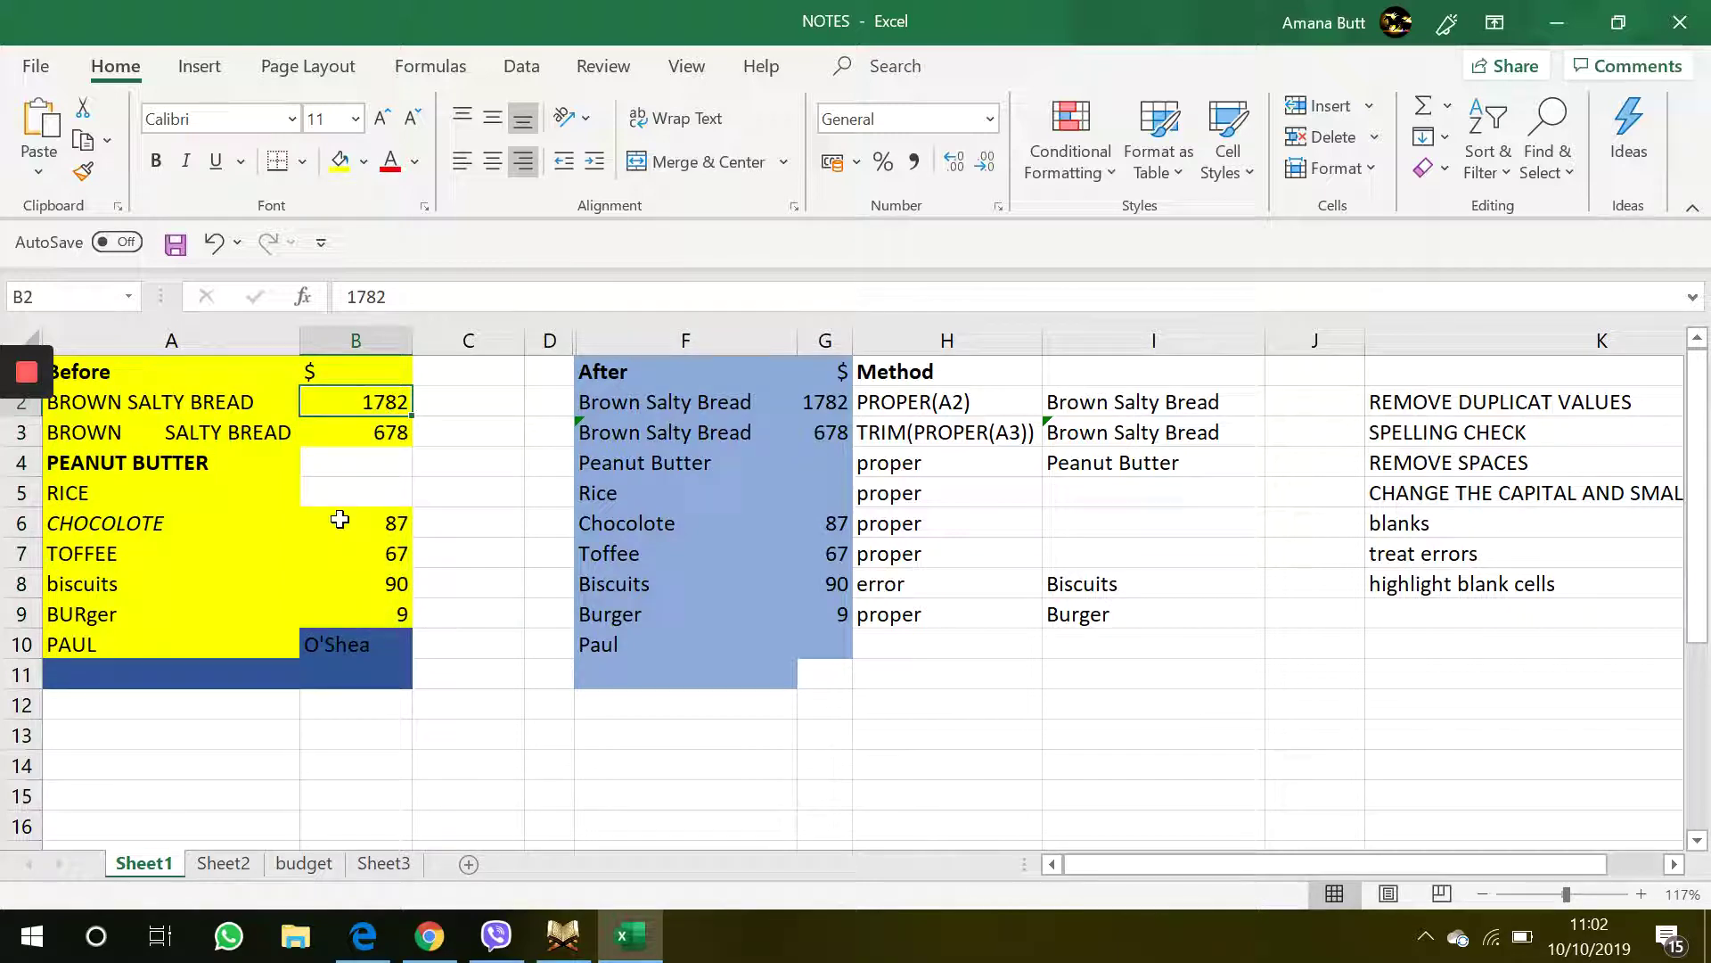
pyautogui.click(340, 522)
pyautogui.click(400, 455)
pyautogui.click(374, 489)
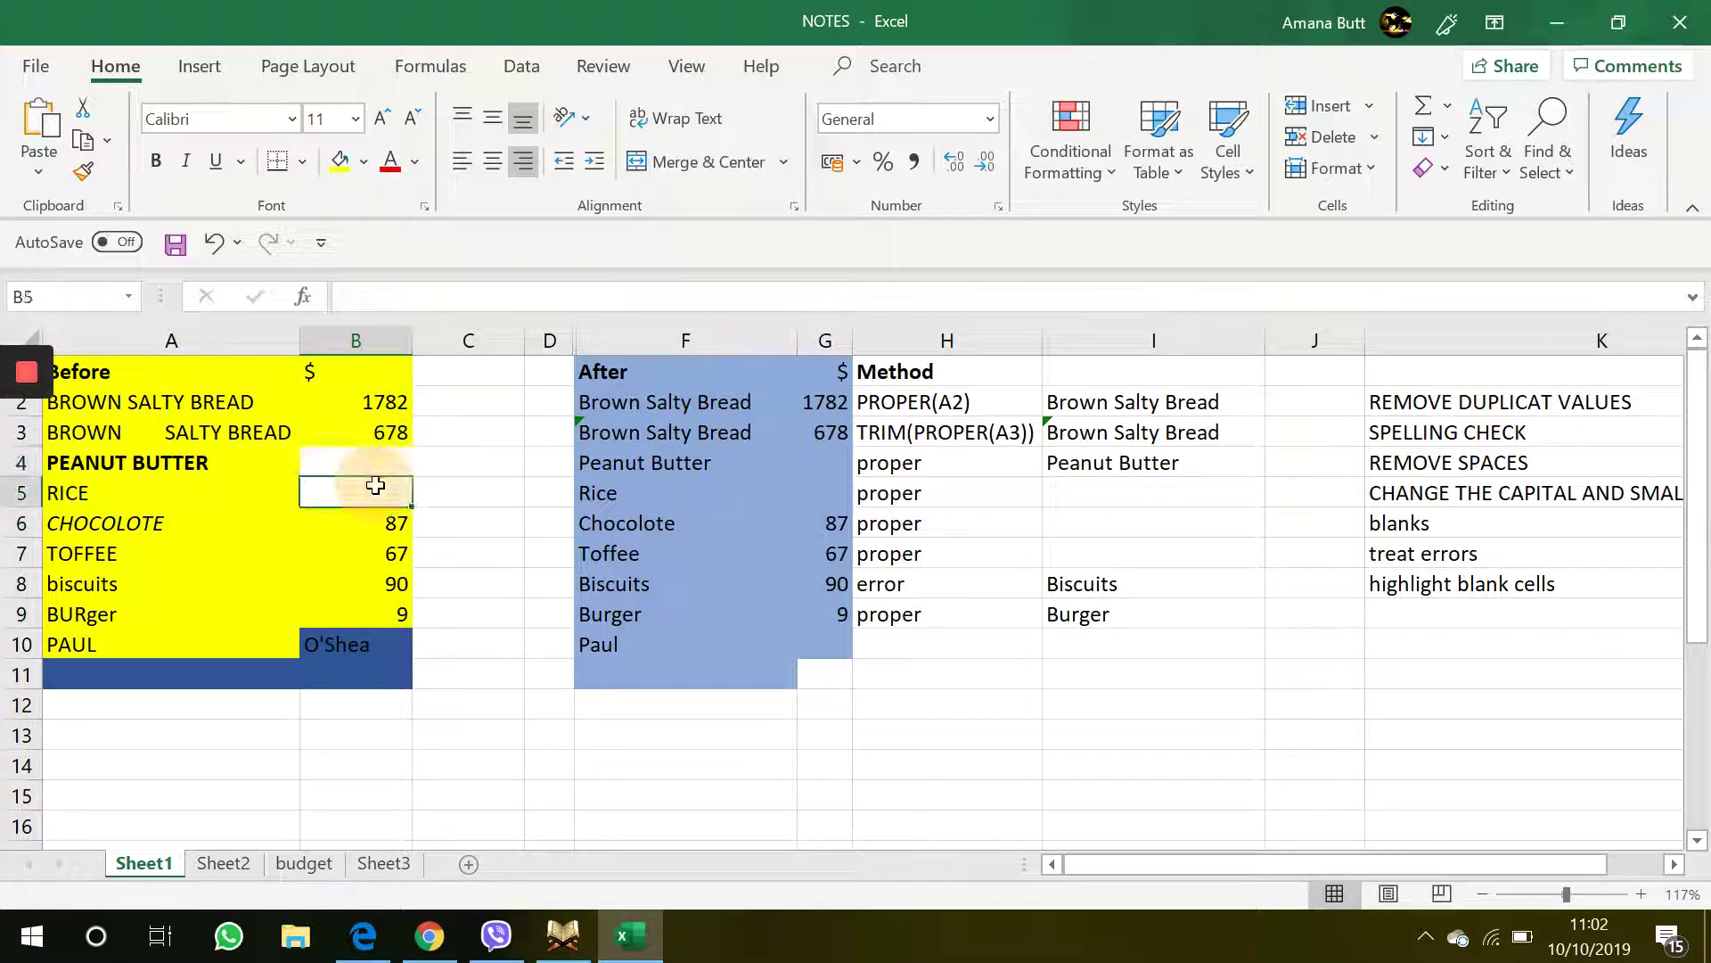
pyautogui.click(344, 656)
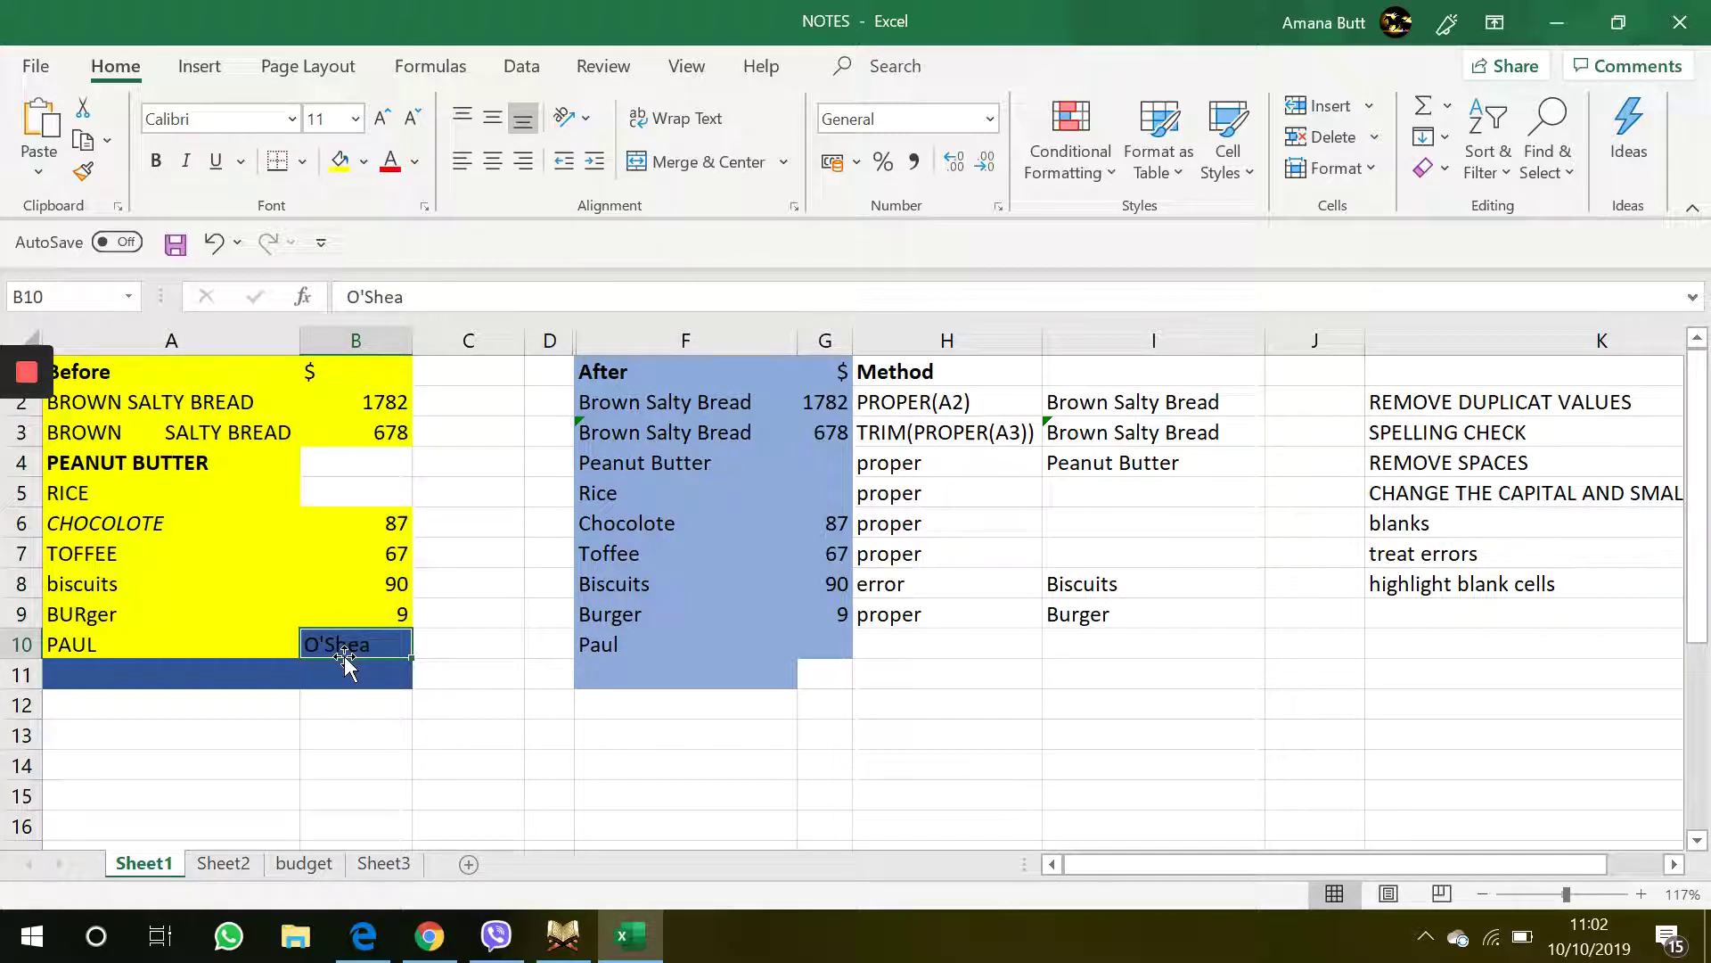
pyautogui.press('Delete')
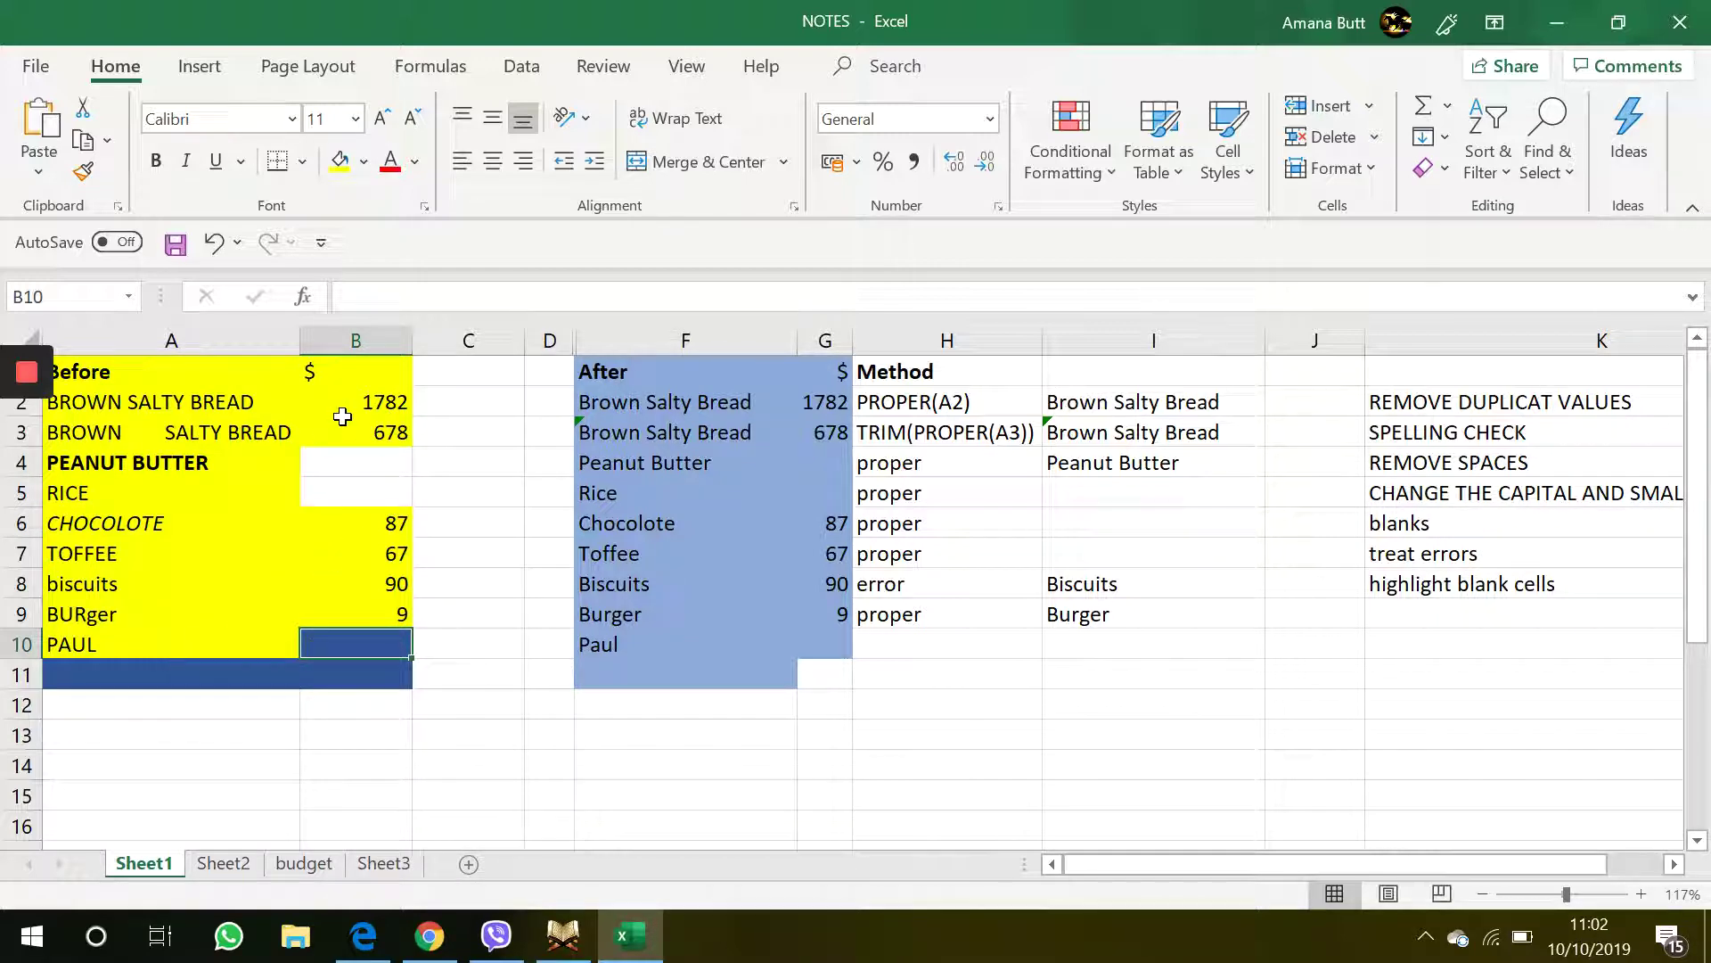
pyautogui.moveTo(356, 403); pyautogui.dragTo(347, 616)
pyautogui.click(458, 563)
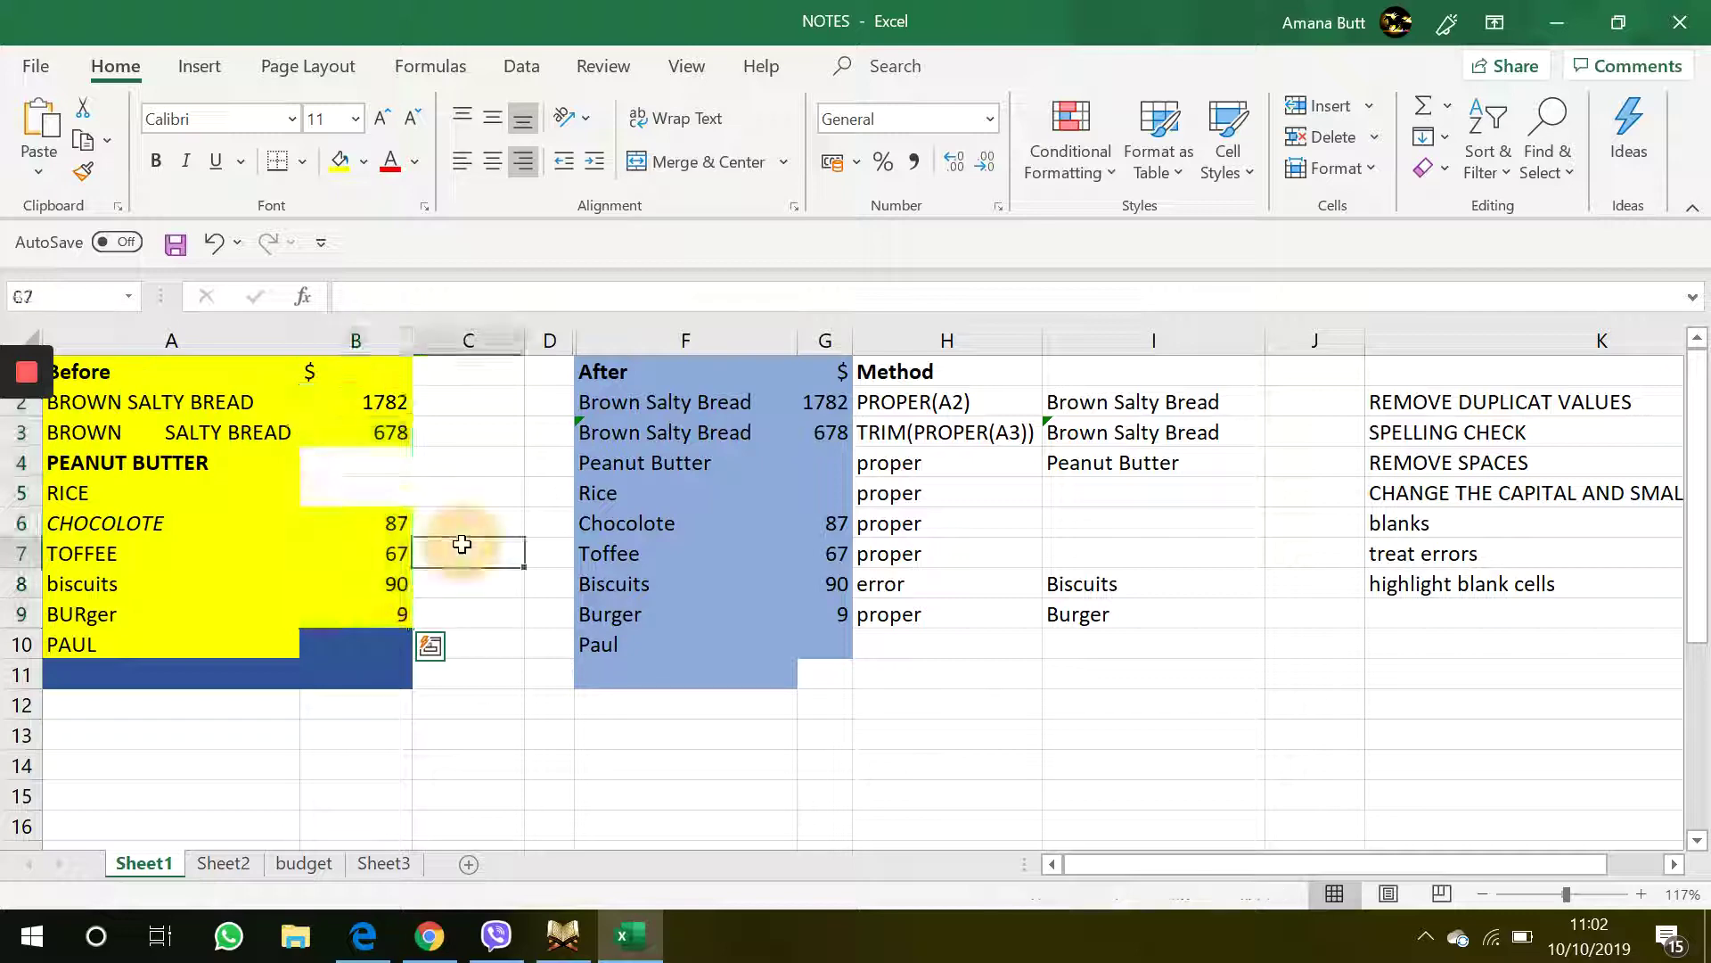
pyautogui.click(560, 490)
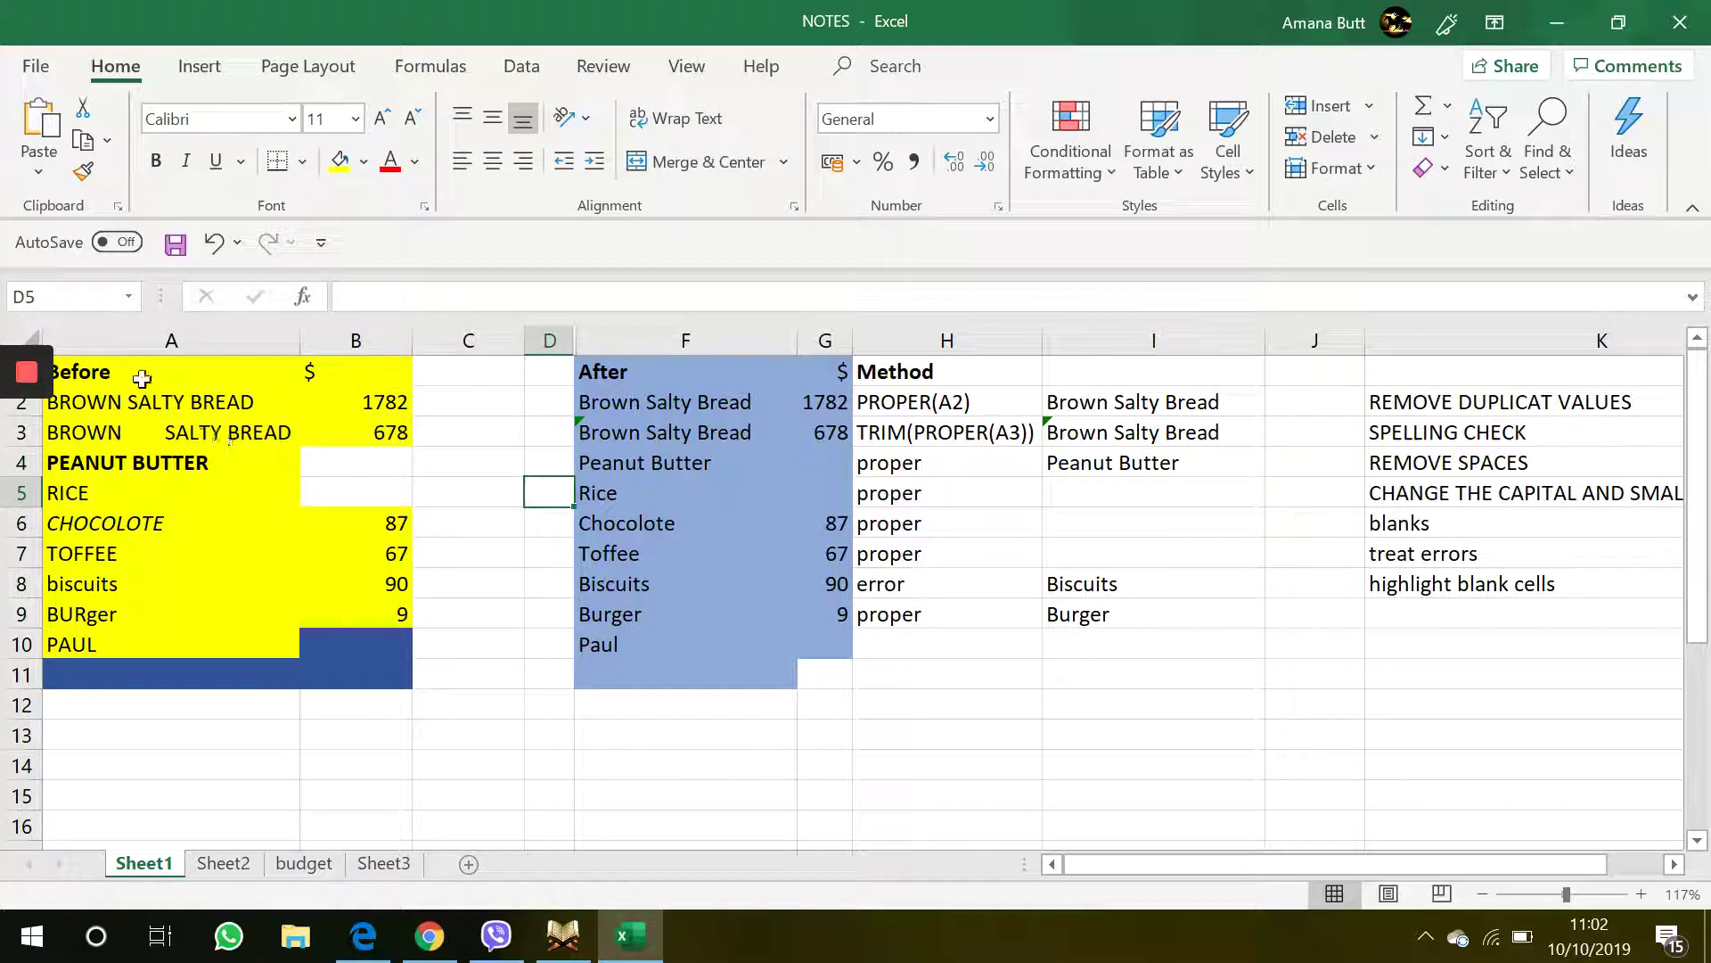
# Select the blank cells within A1:B9 using Go To Special with the Blanks option, and fill them with dark orange
pyautogui.moveTo(140, 376); pyautogui.dragTo(385, 611)
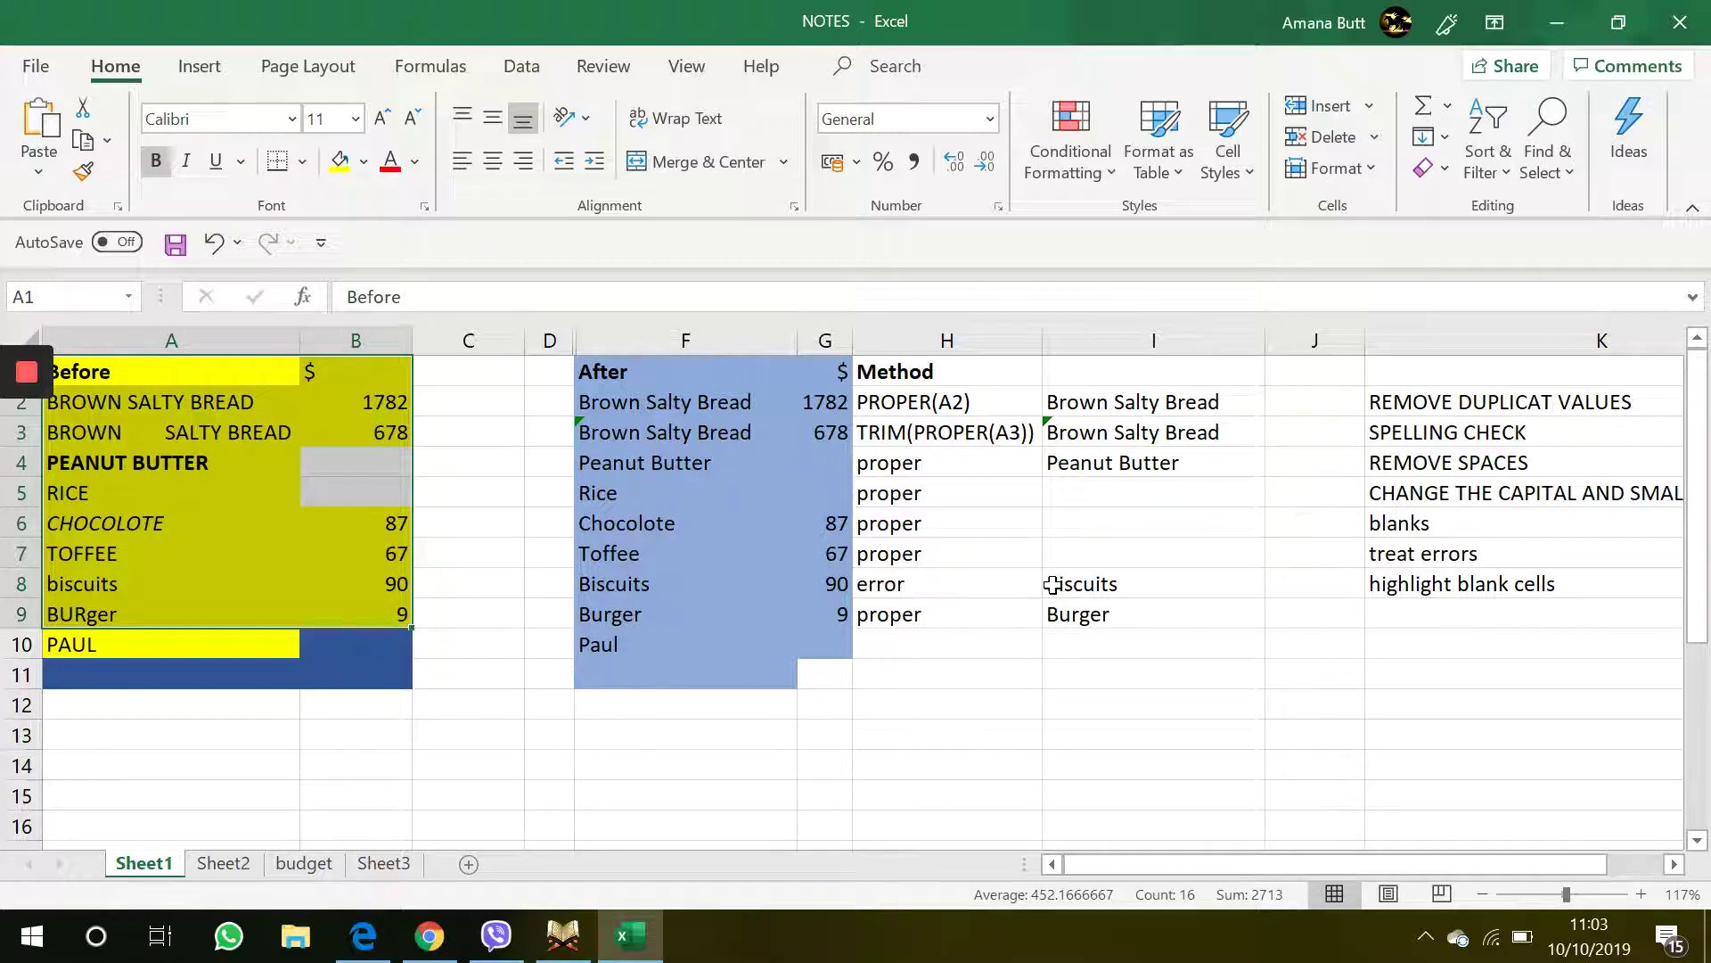
pyautogui.click(1544, 151)
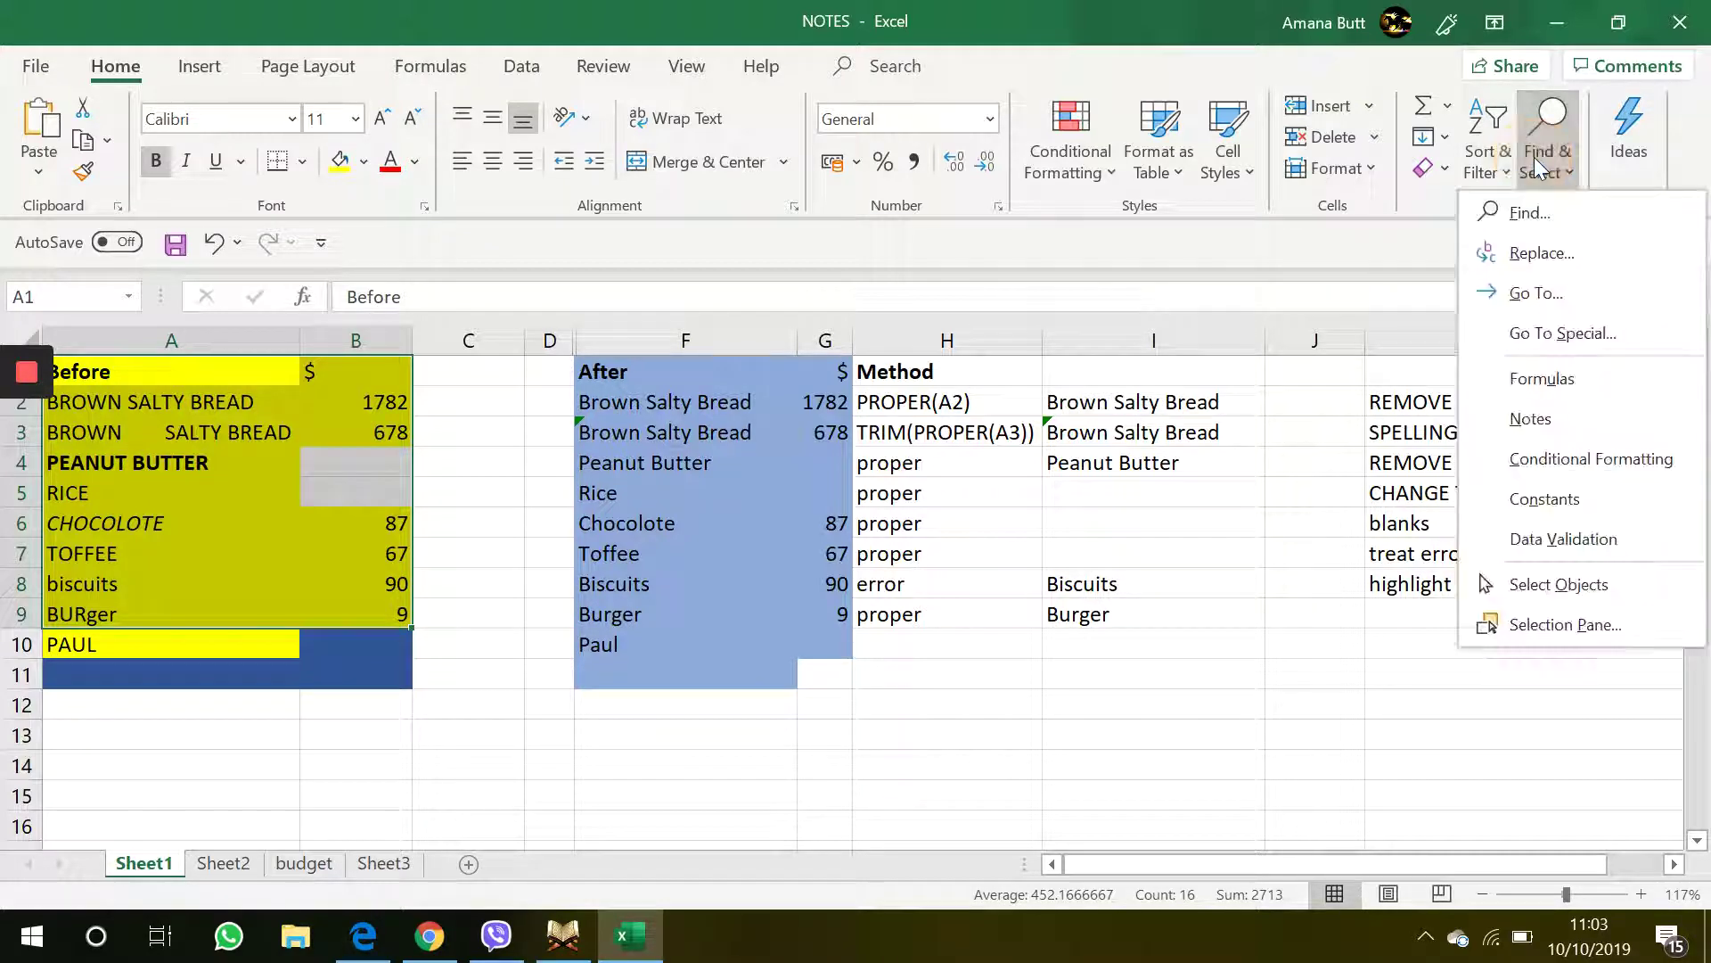
pyautogui.click(1530, 333)
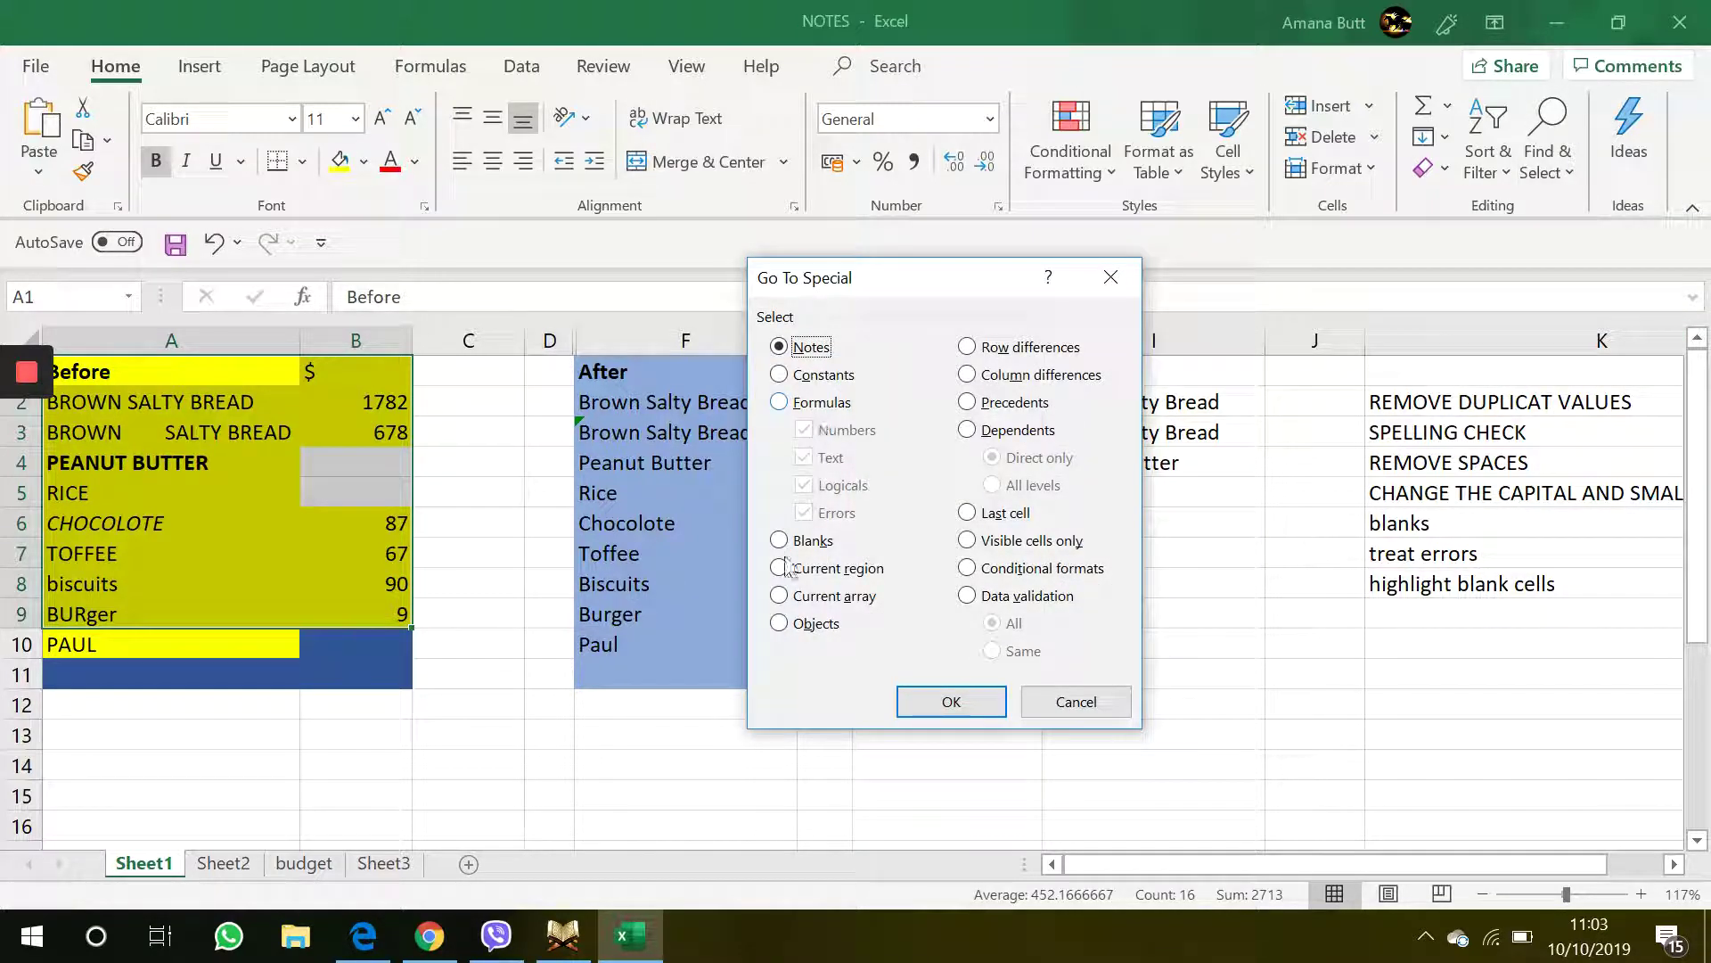
pyautogui.click(779, 541)
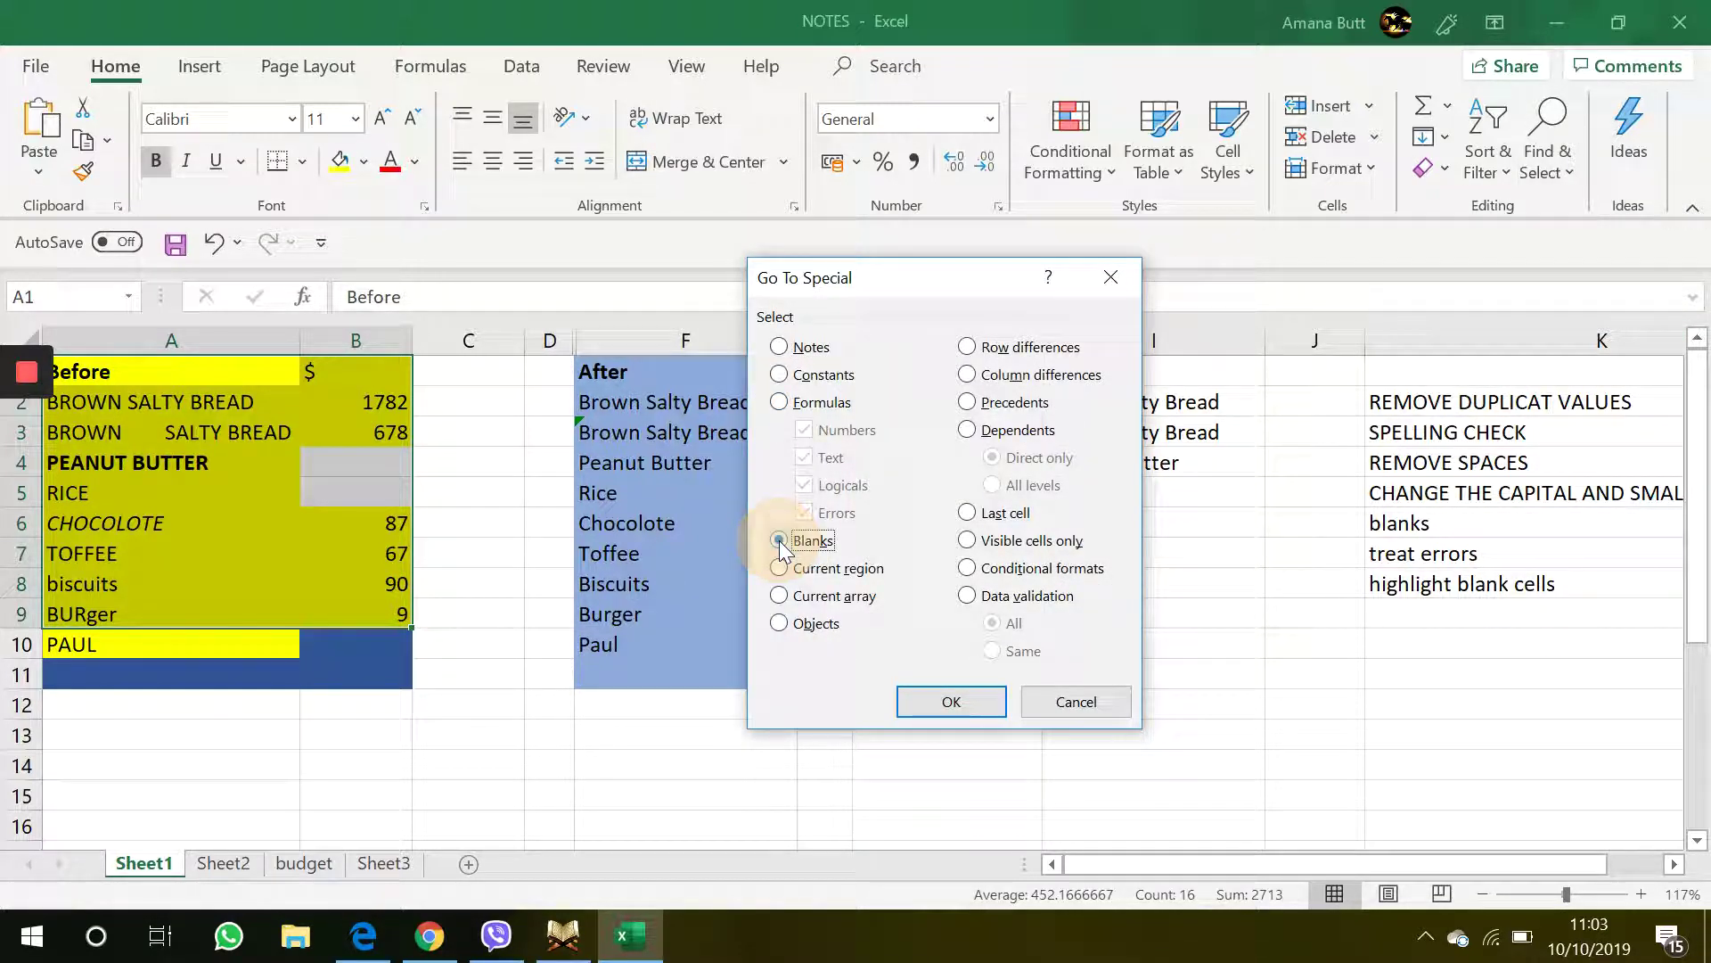
pyautogui.click(935, 700)
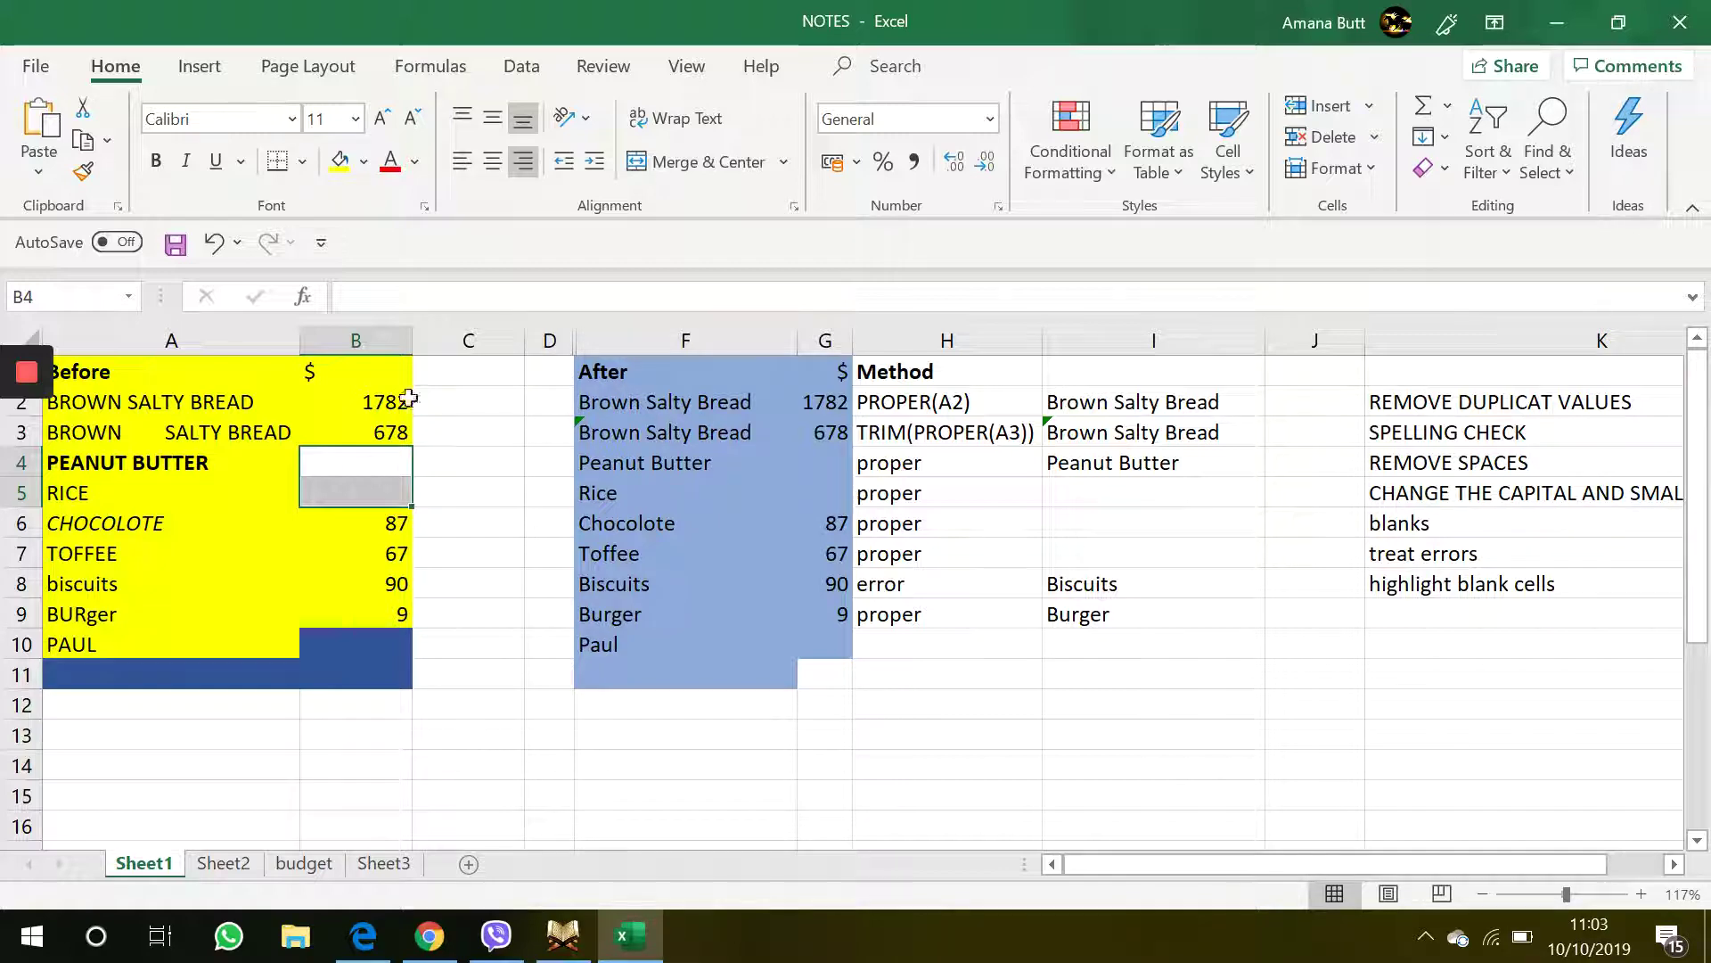
pyautogui.click(362, 164)
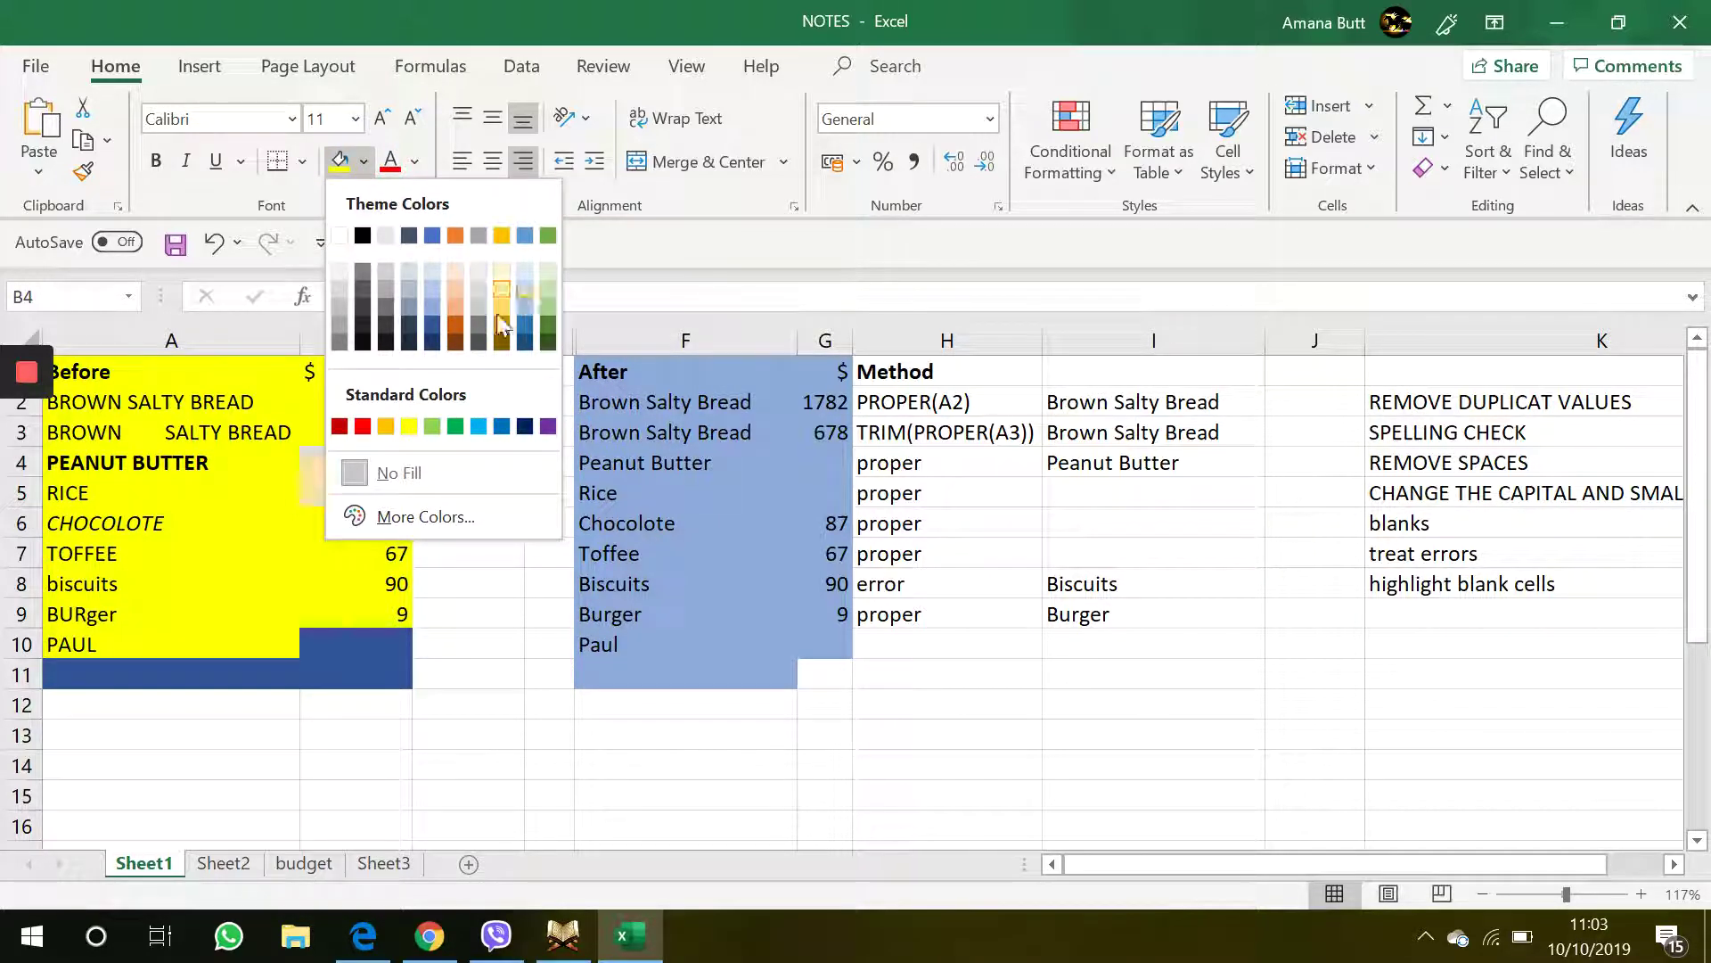
pyautogui.click(455, 330)
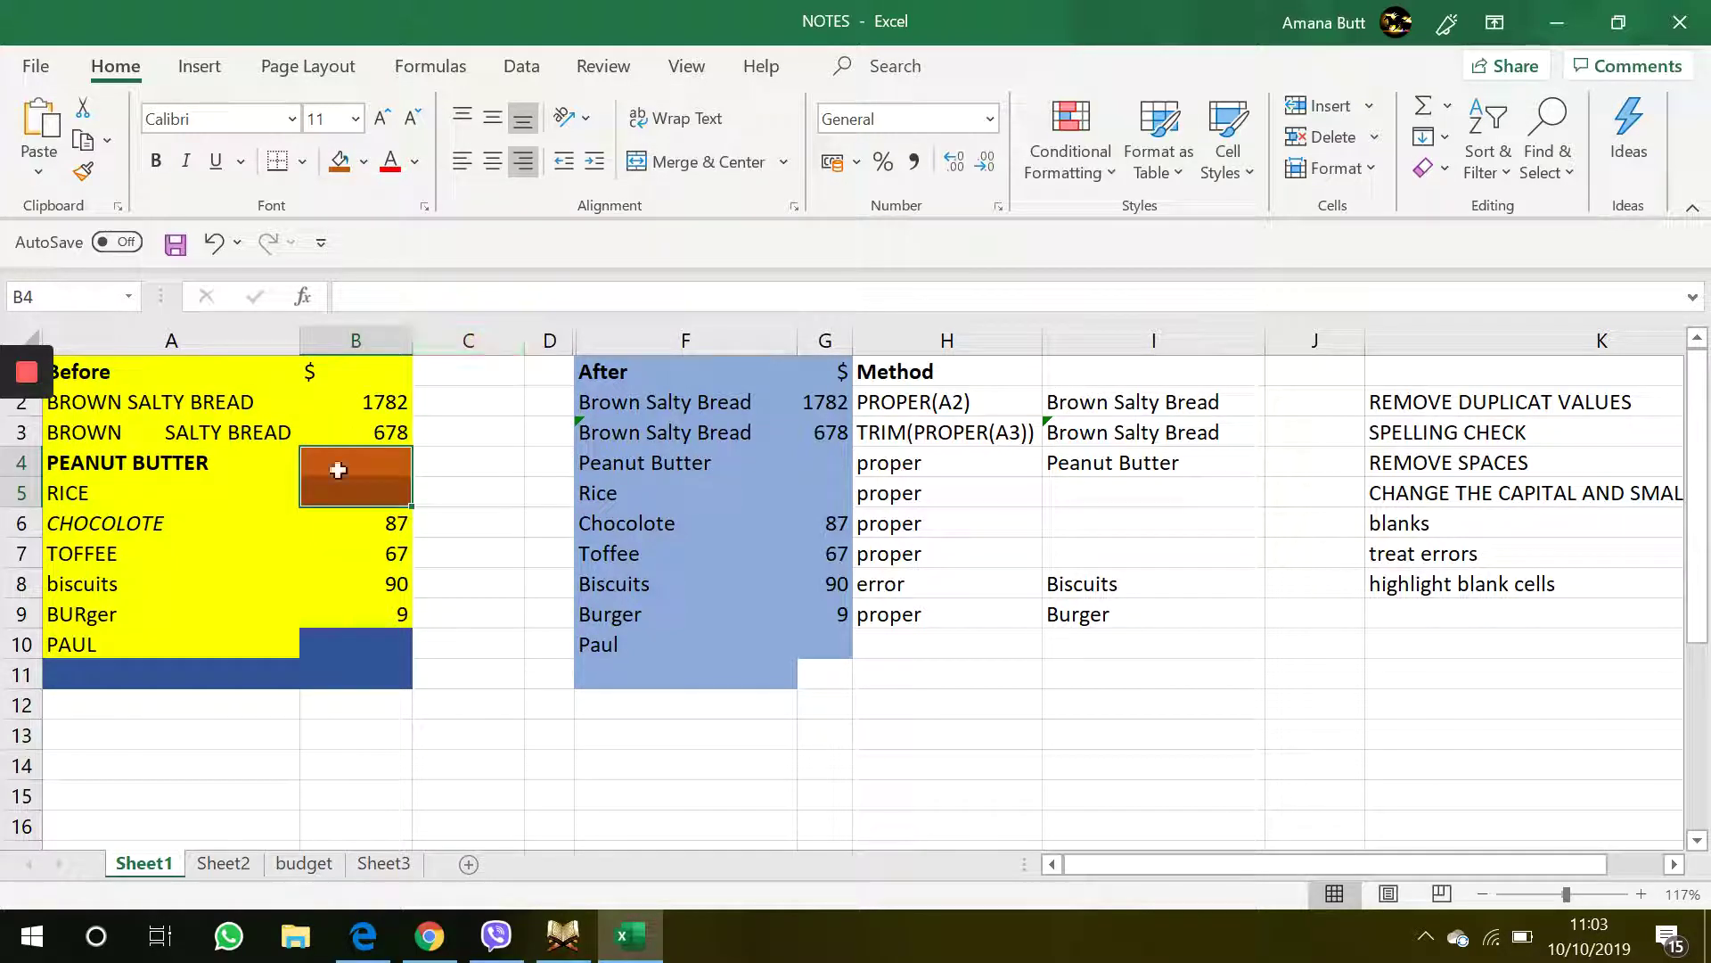
pyautogui.click(337, 528)
pyautogui.click(367, 464)
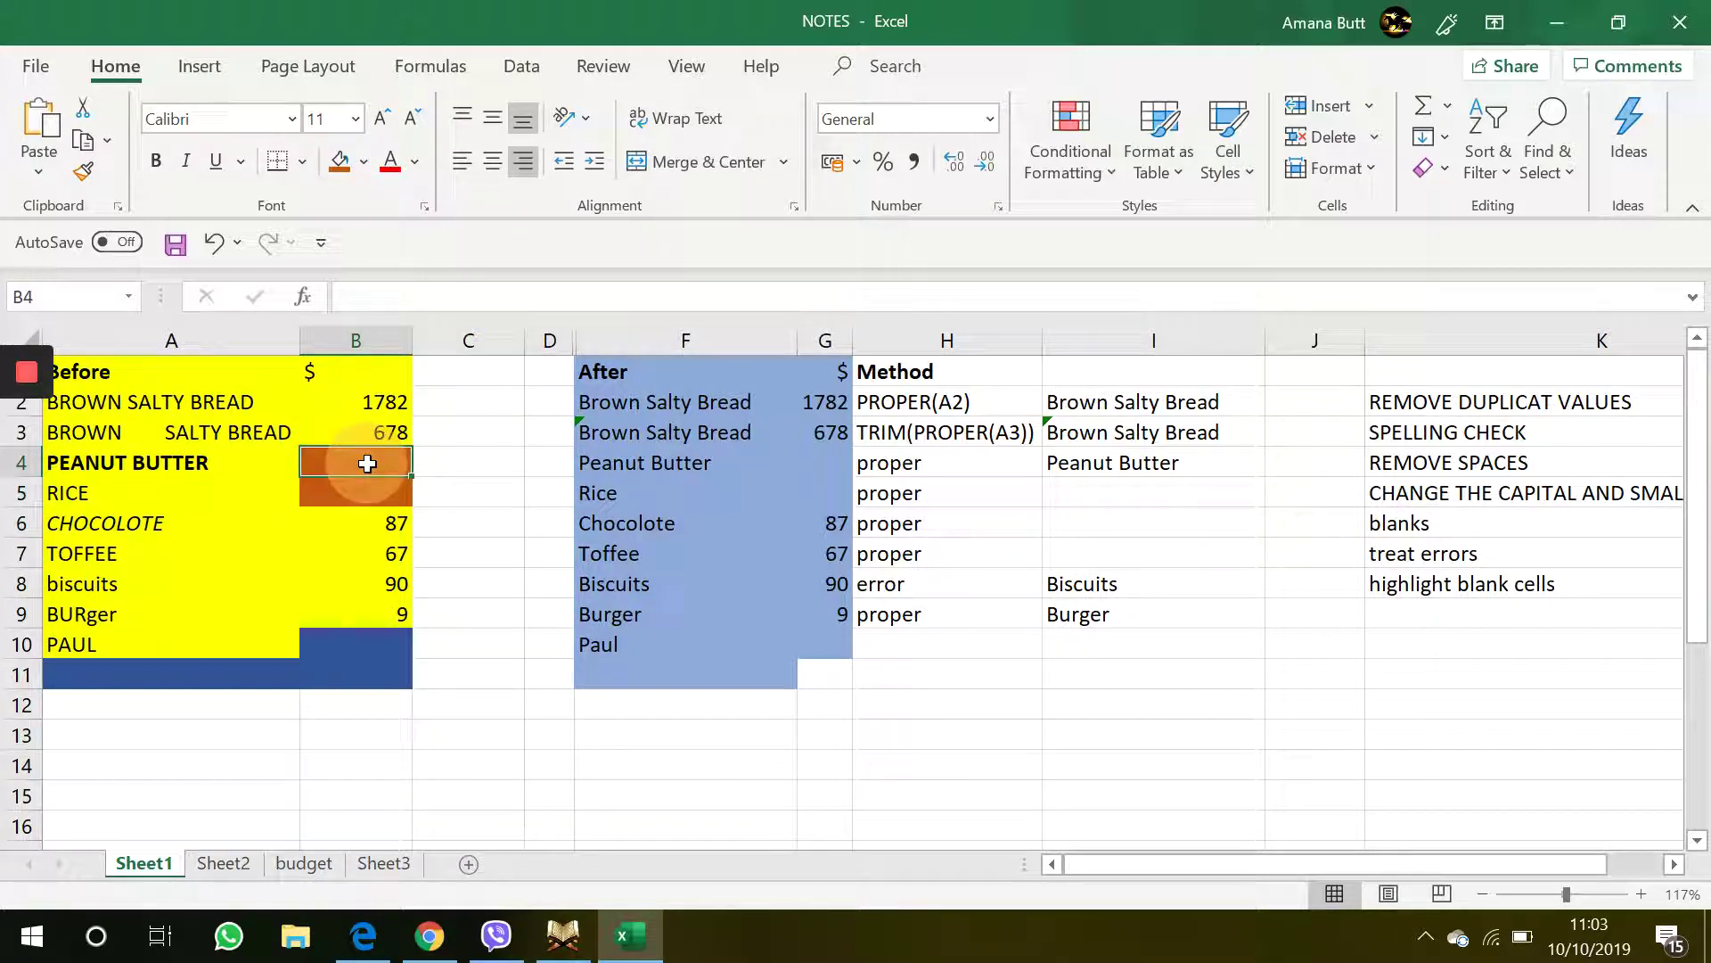
pyautogui.click(459, 558)
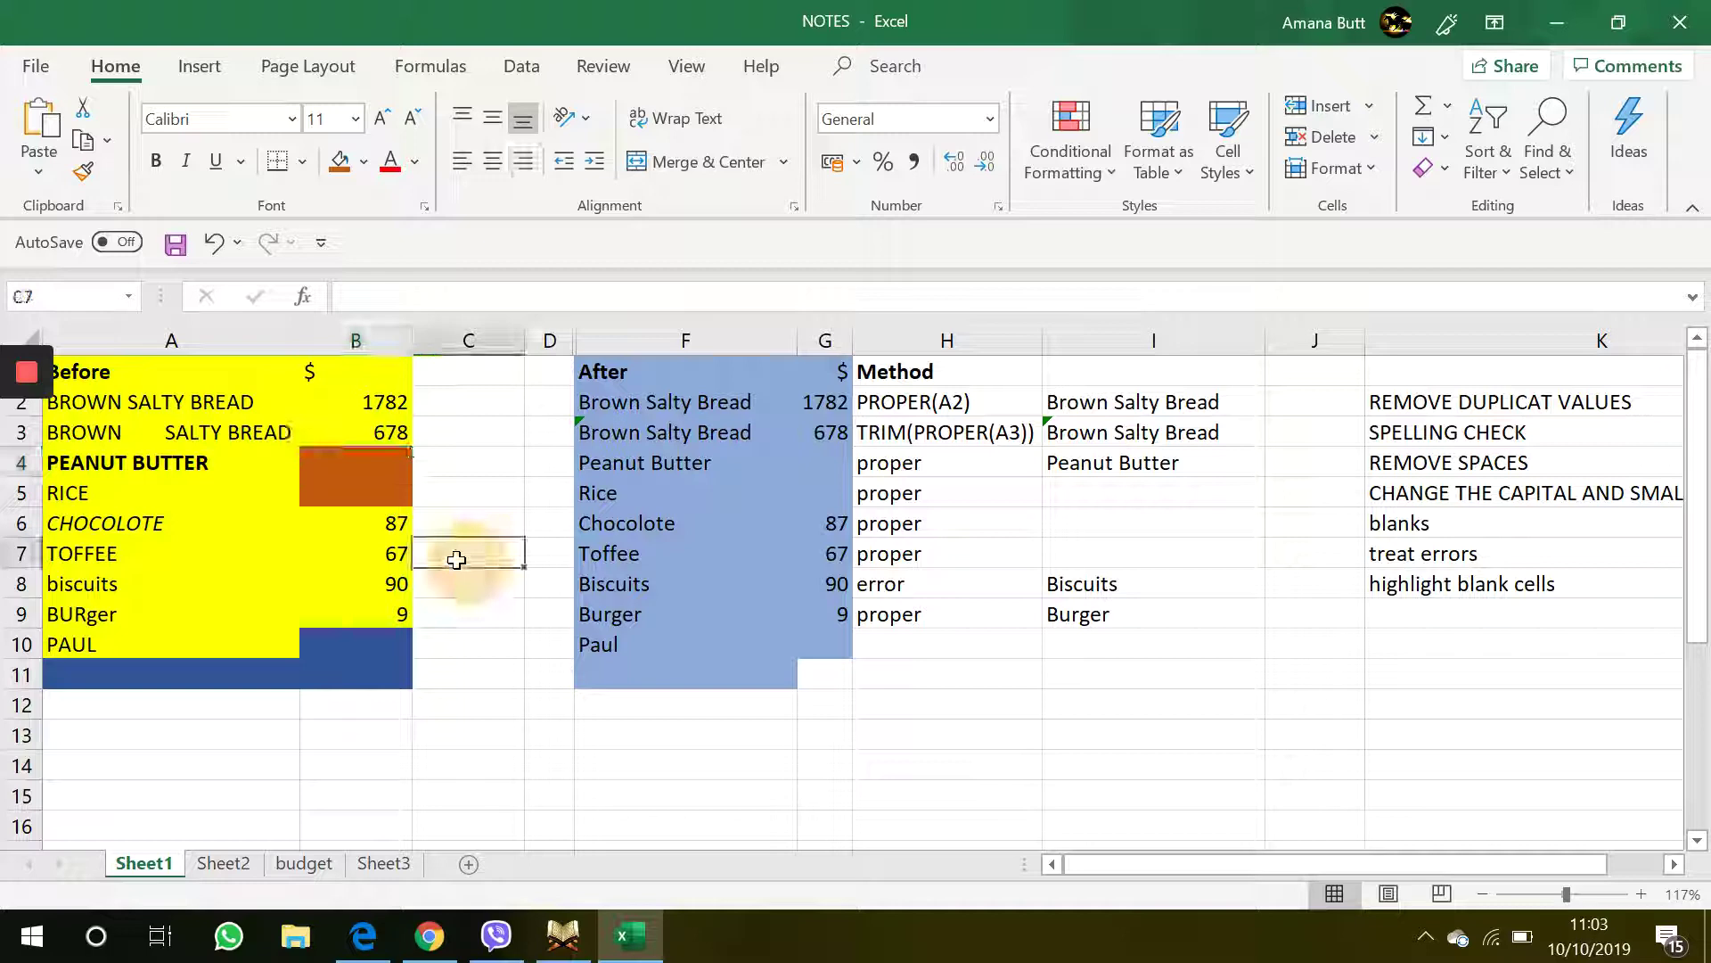
pyautogui.moveTo(323, 443); pyautogui.dragTo(321, 466)
pyautogui.click(322, 467)
pyautogui.click(566, 593)
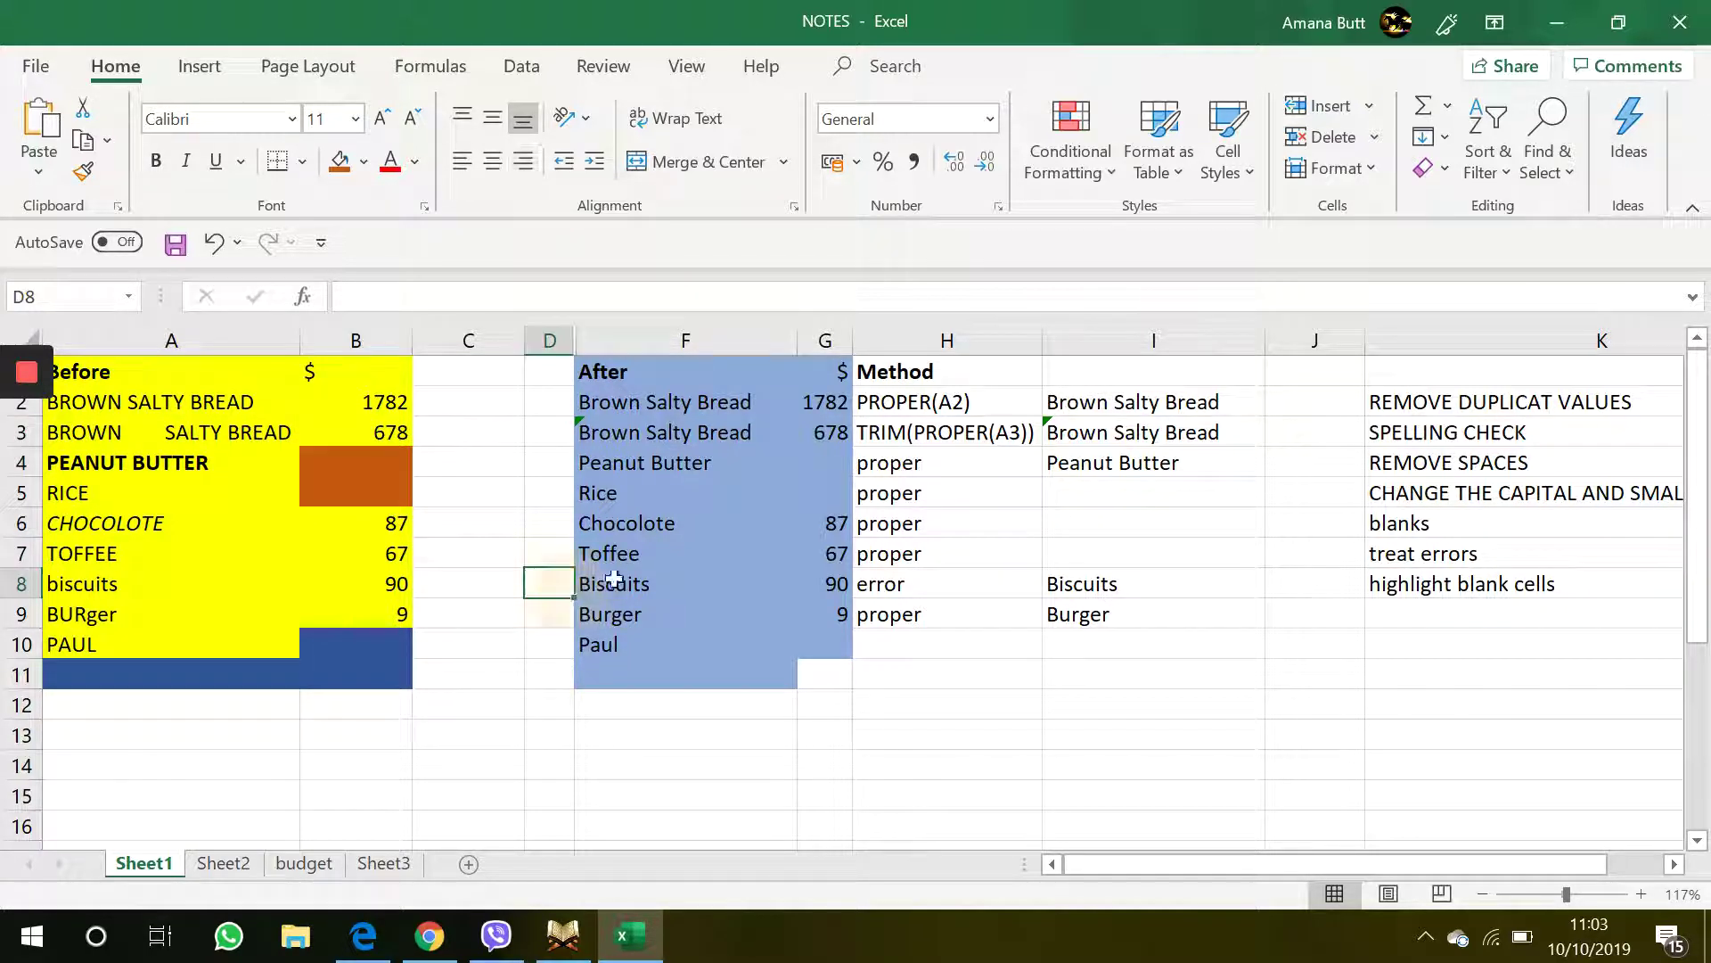
pyautogui.click(805, 559)
pyautogui.click(615, 606)
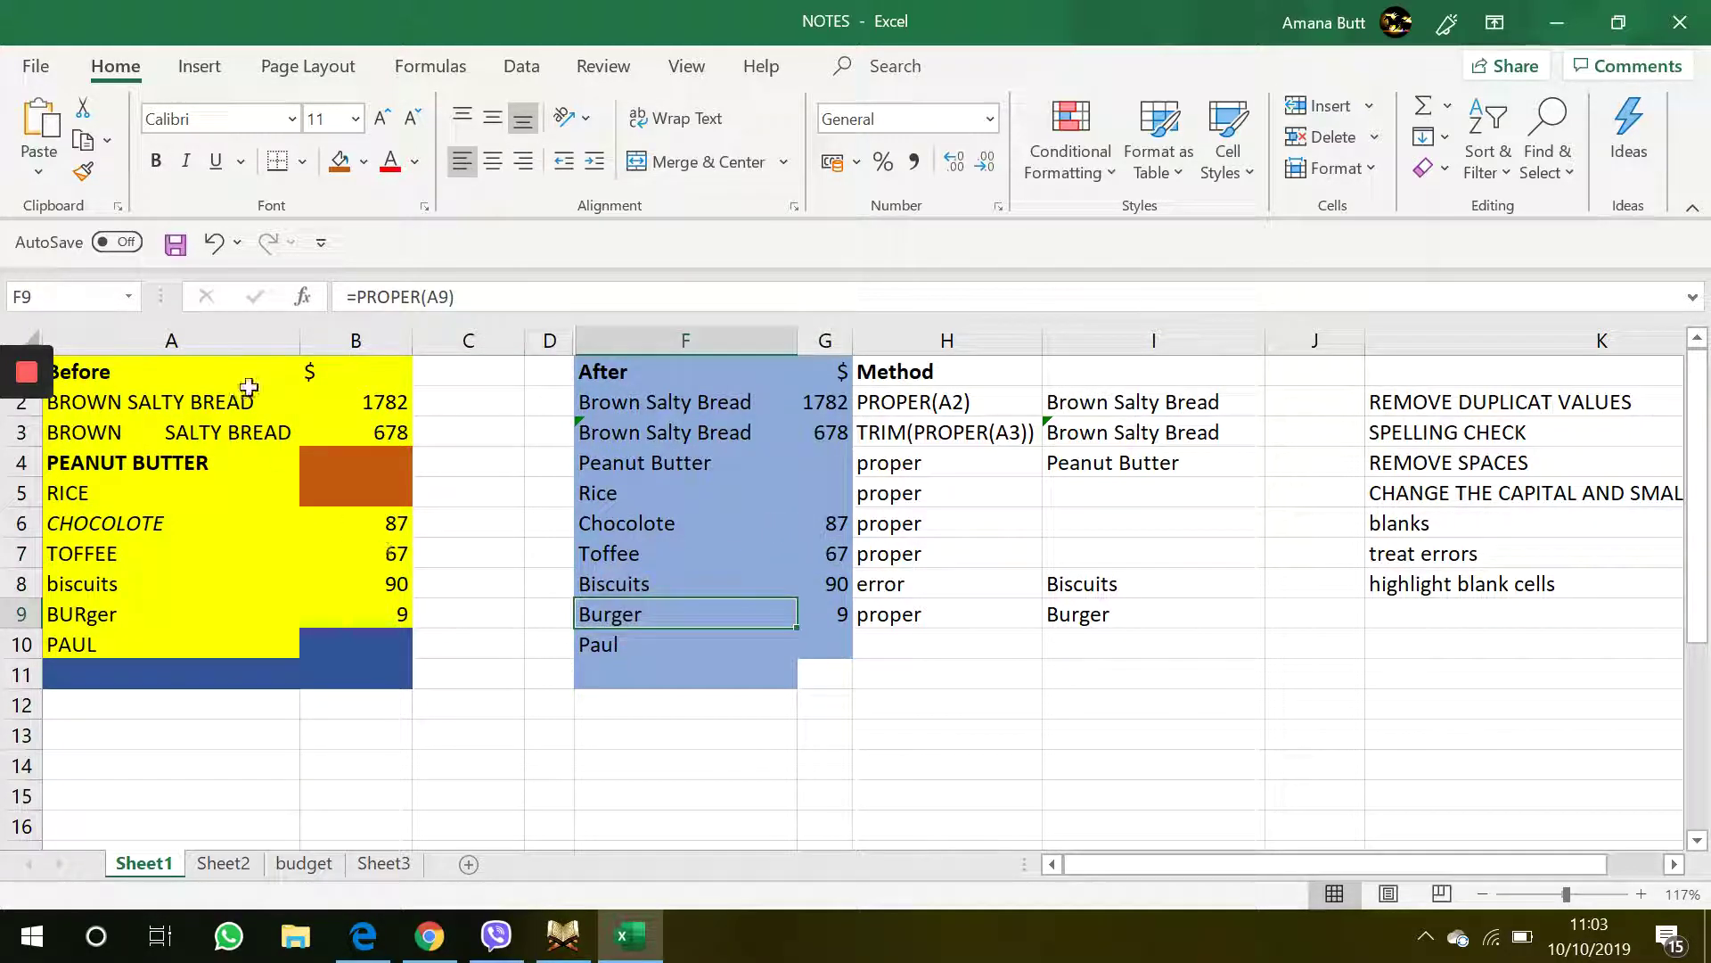
# Copy the product list in A2:A10 and paste it below the existing data, starting at cell A31
pyautogui.moveTo(218, 401); pyautogui.dragTo(150, 633)
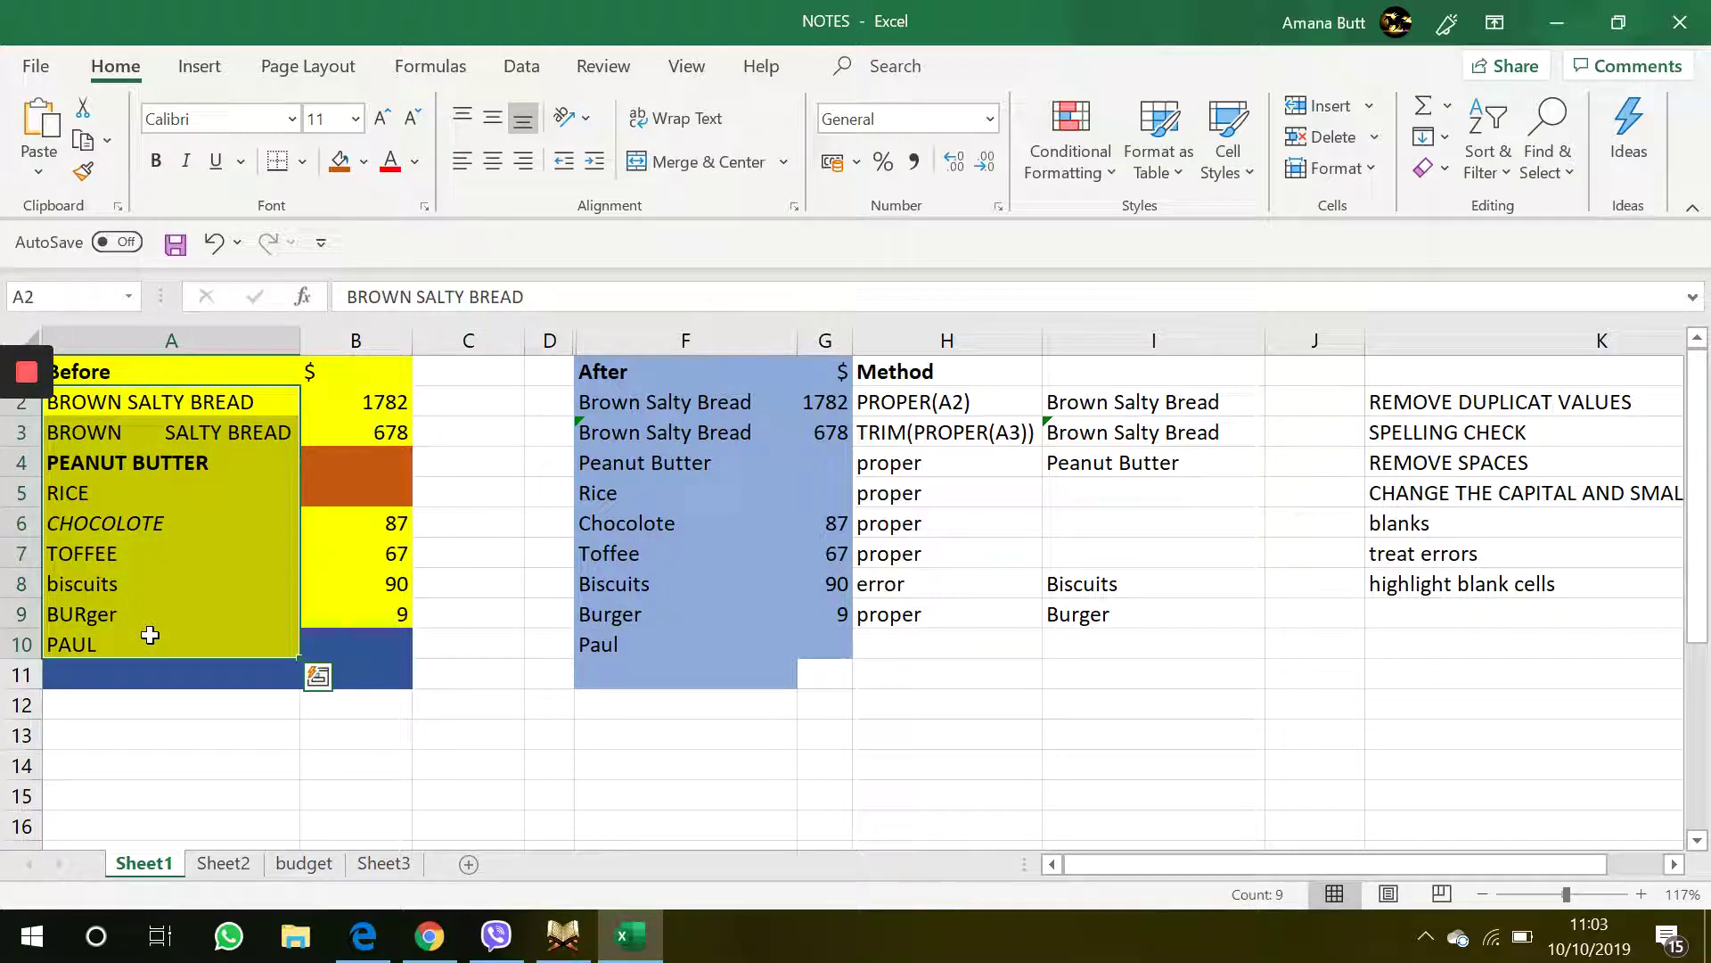
pyautogui.hotkey('ctrl', 'c')
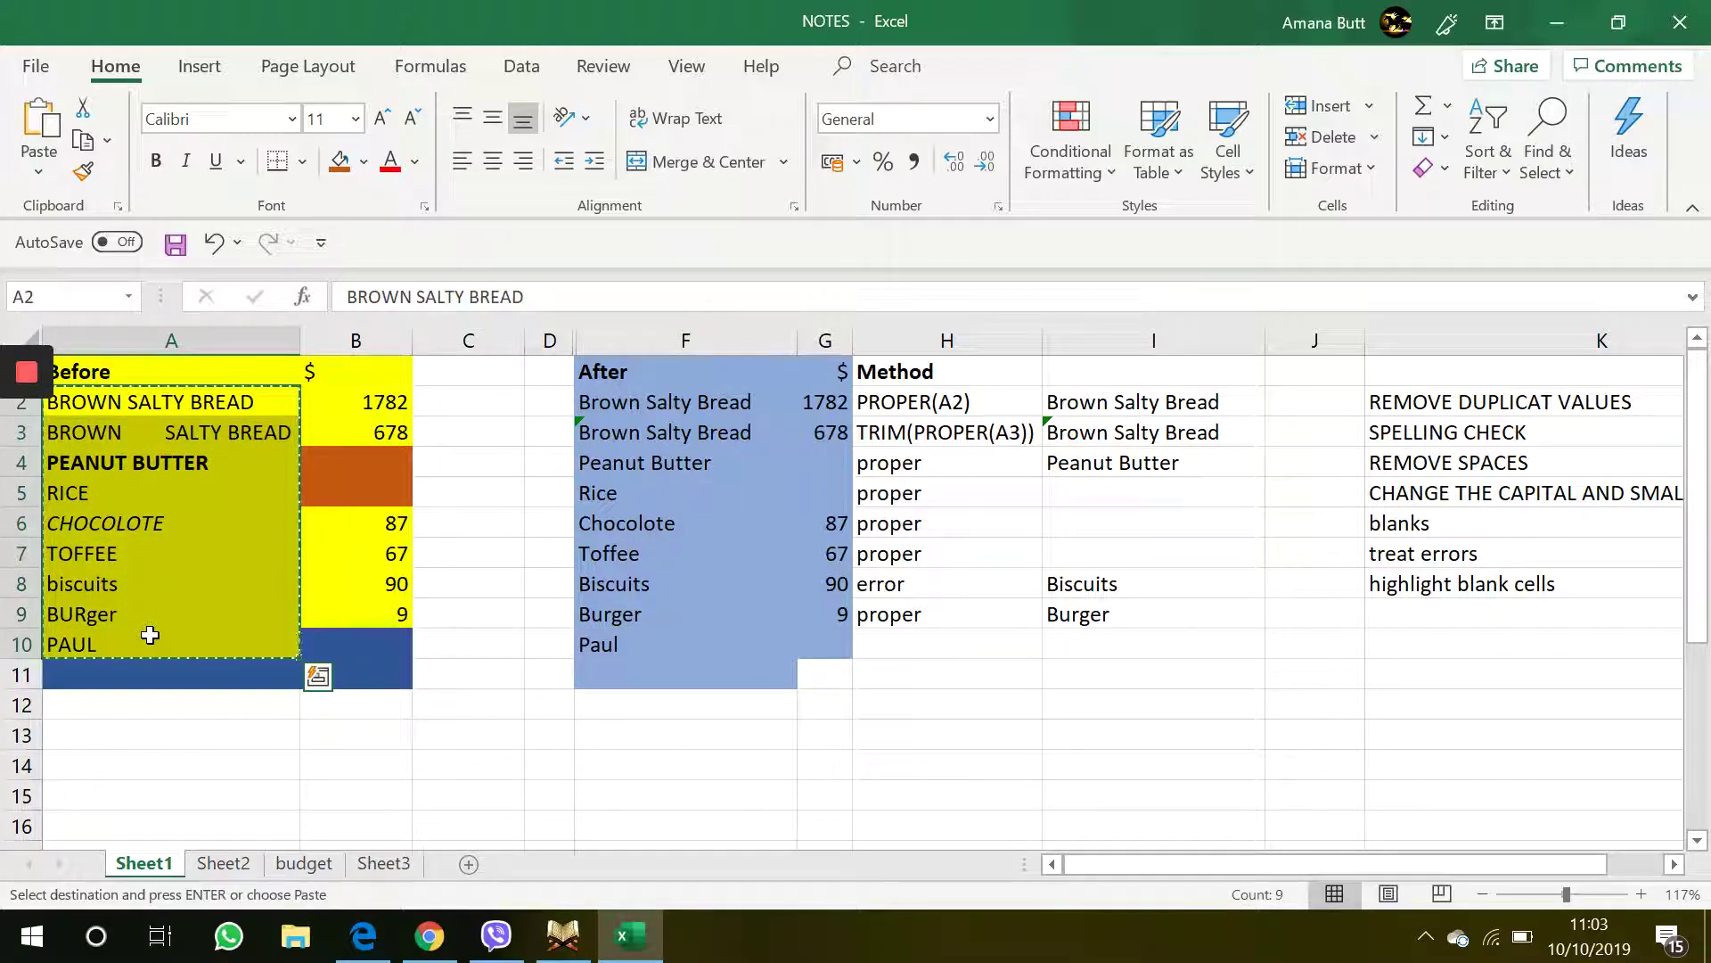
pyautogui.scroll(-6, 150, 634)
pyautogui.scroll(-3, 150, 634)
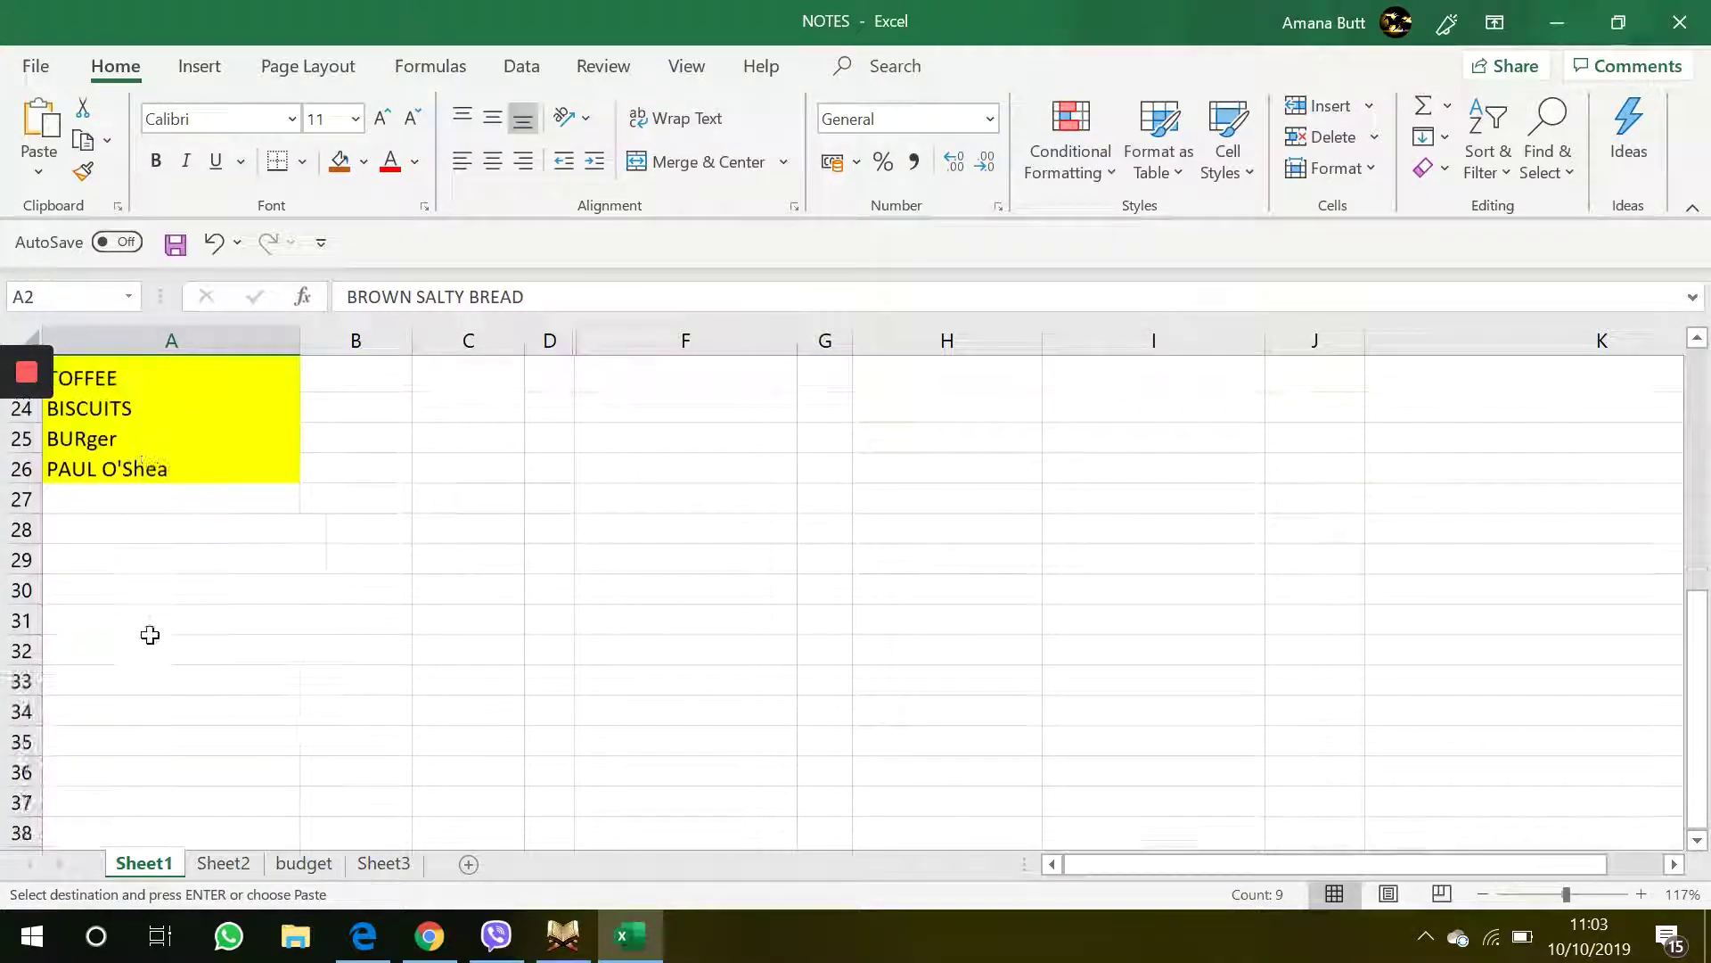
pyautogui.click(139, 482)
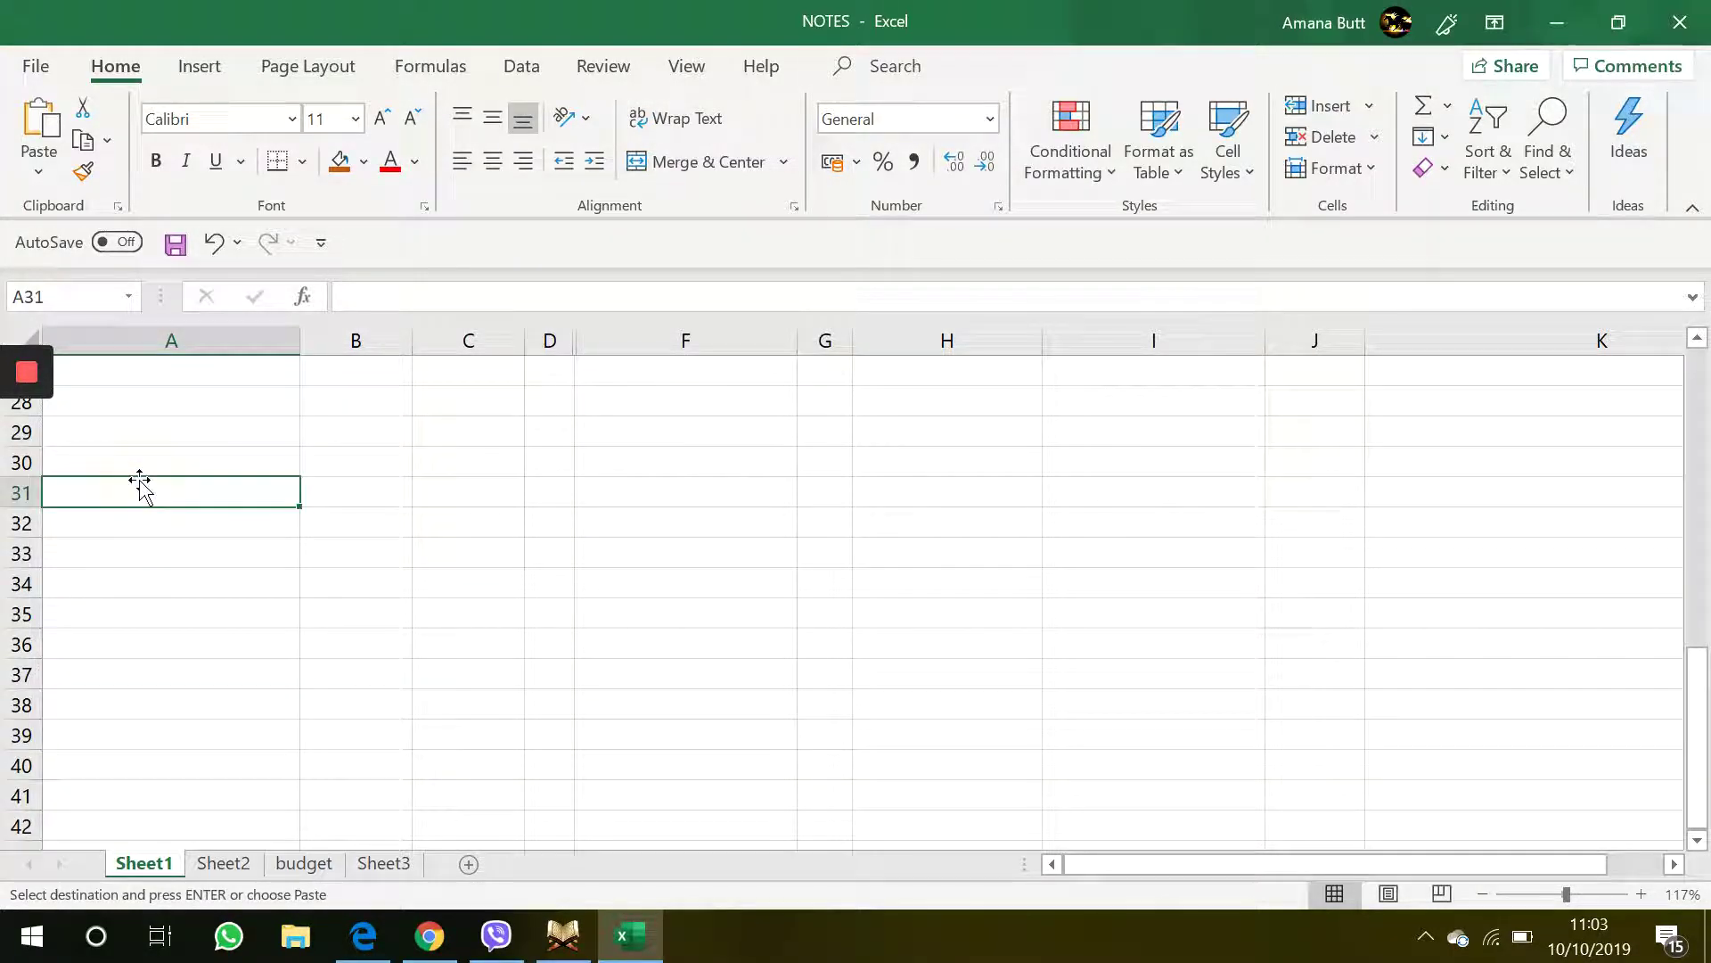
pyautogui.hotkey('ctrl', 'v')
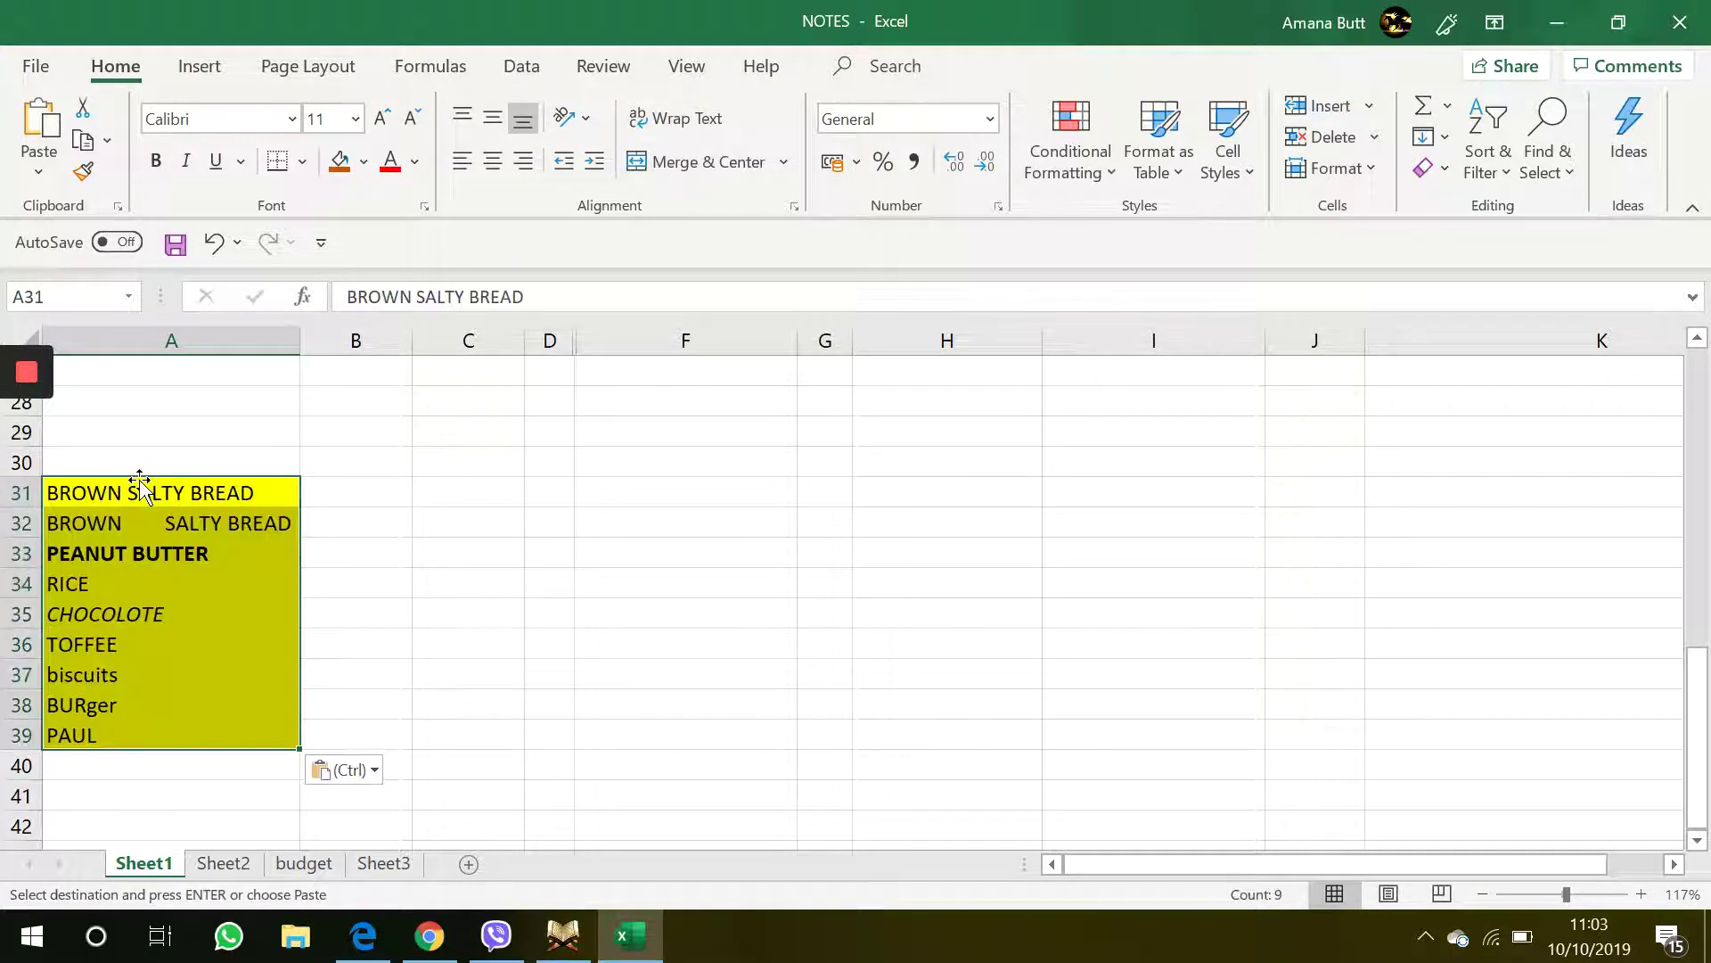
# Remove the extra spaces from the text in cell A32 so that it reads BROWN SALTY BREAD
pyautogui.click(259, 443)
pyautogui.doubleClick(169, 519)
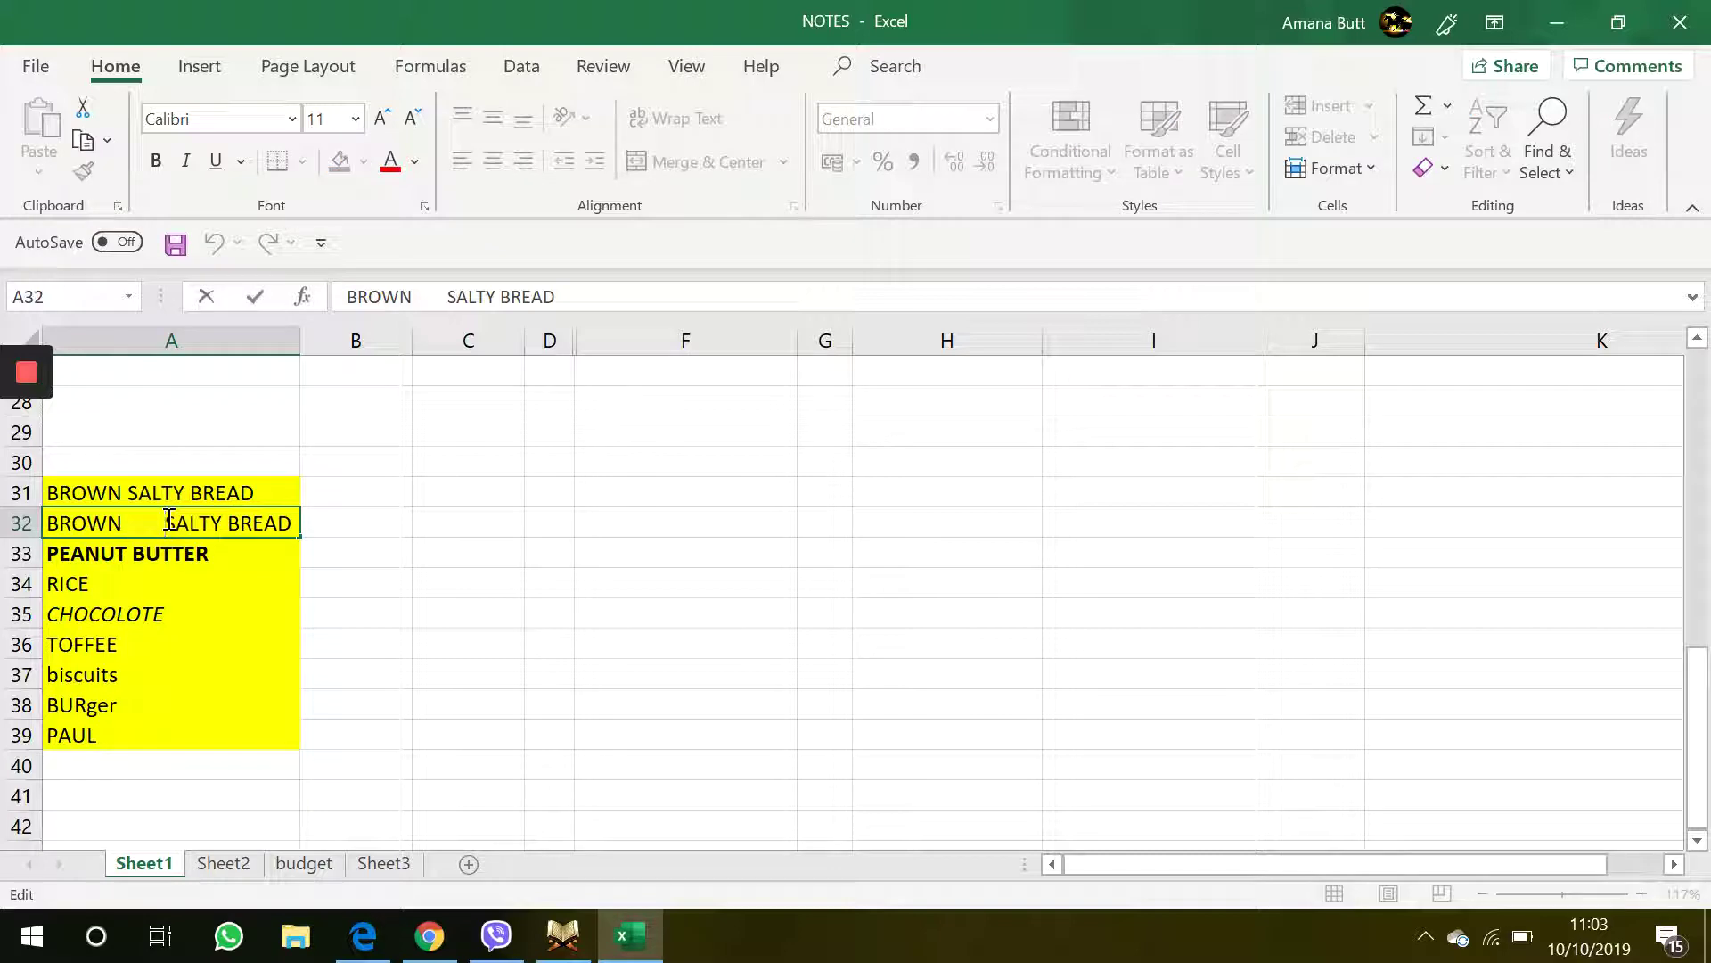
pyautogui.press('BackSpace')
pyautogui.press('BackSpace')
pyautogui.press('BackSpace')
pyautogui.press('BackSpace')
pyautogui.press('BackSpace')
pyautogui.press('BackSpace')
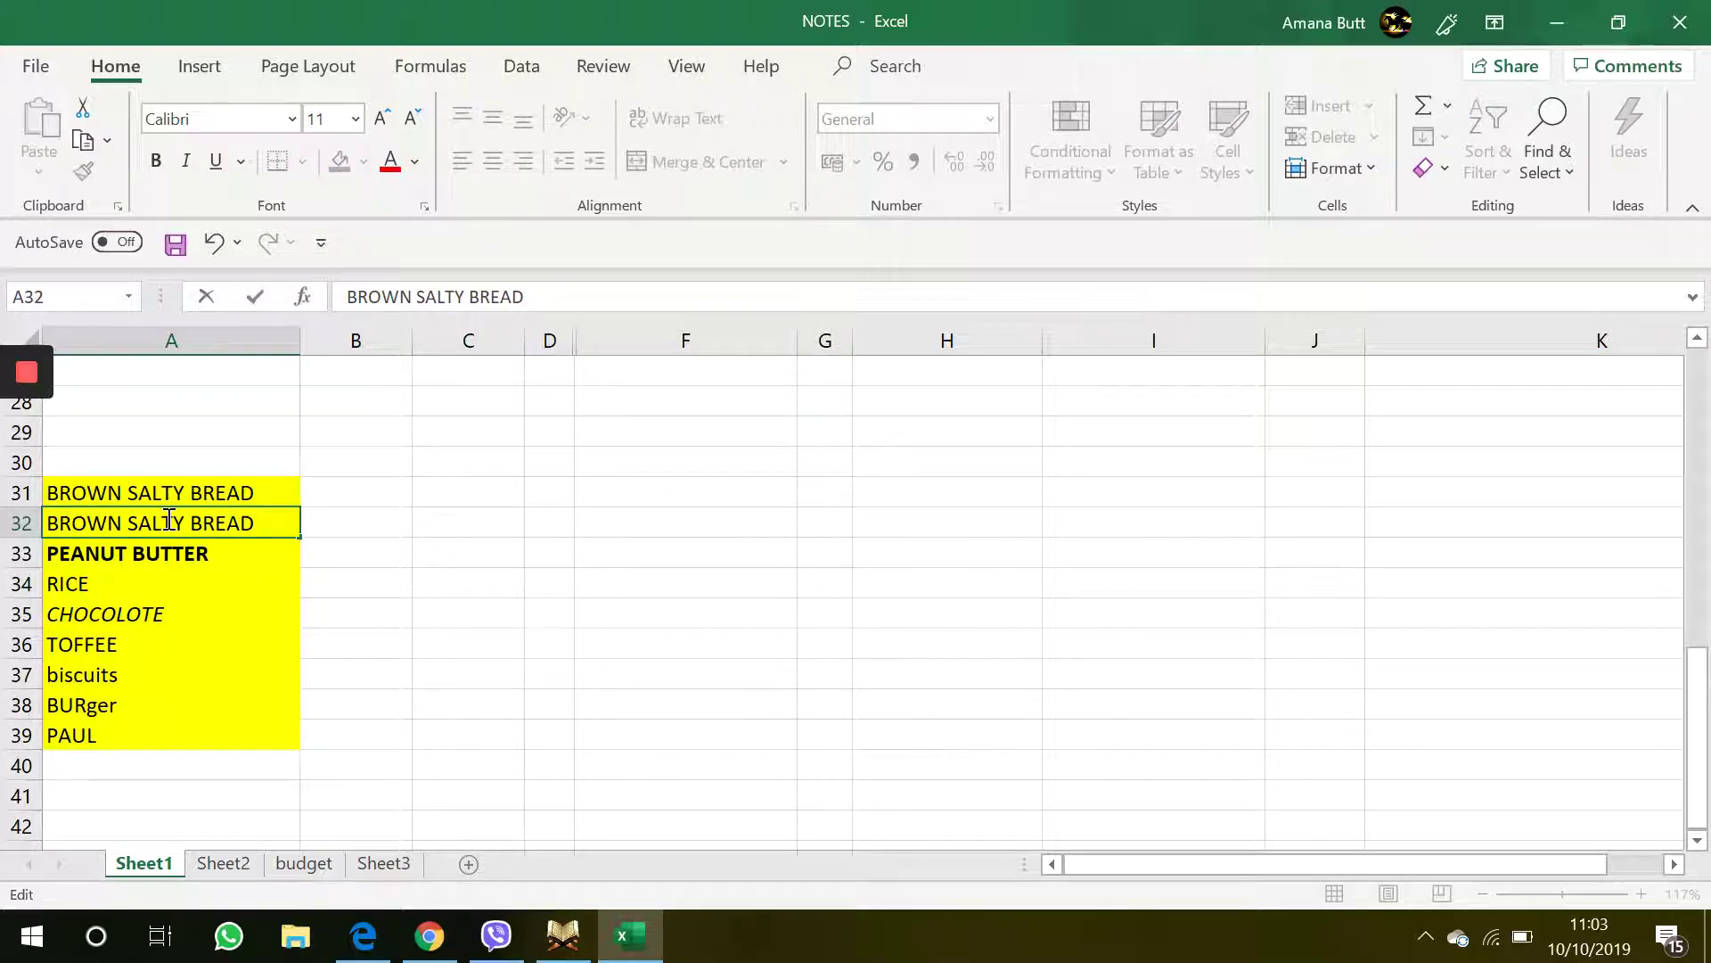
pyautogui.press('Return')
# Remove the duplicate entries from the copied product list in A31:A39, checking column A and treating the data as having no headers
pyautogui.moveTo(217, 424); pyautogui.dragTo(202, 712)
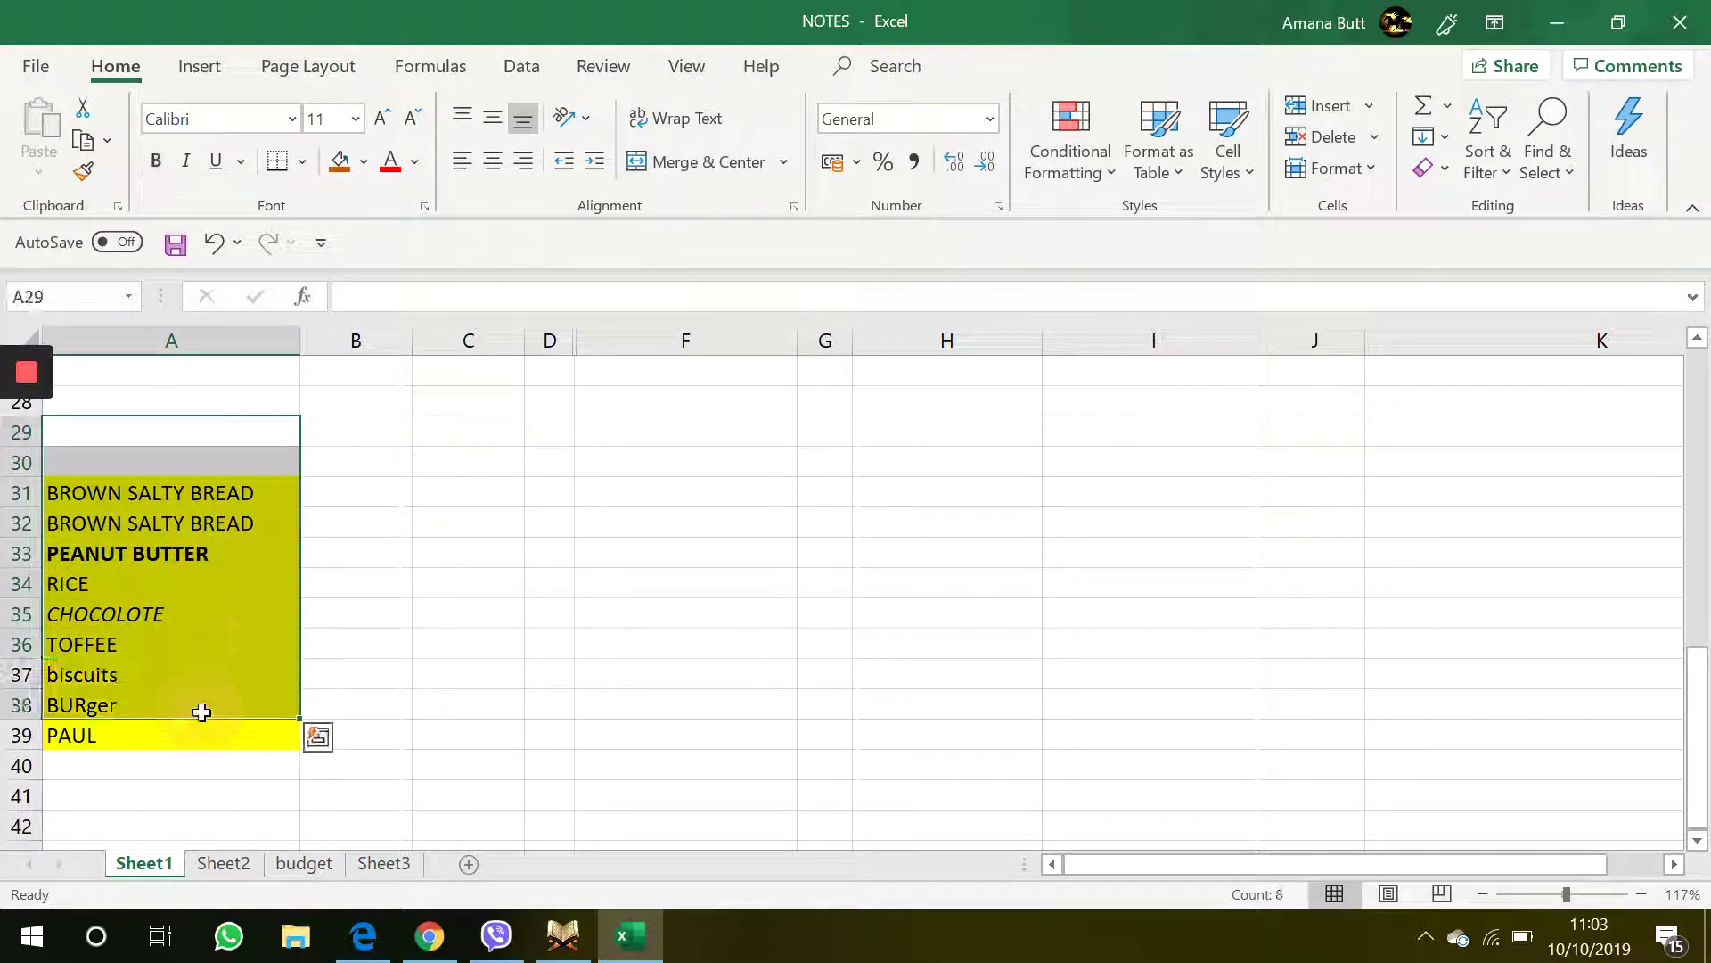
pyautogui.click(202, 713)
pyautogui.moveTo(256, 509); pyautogui.dragTo(219, 658)
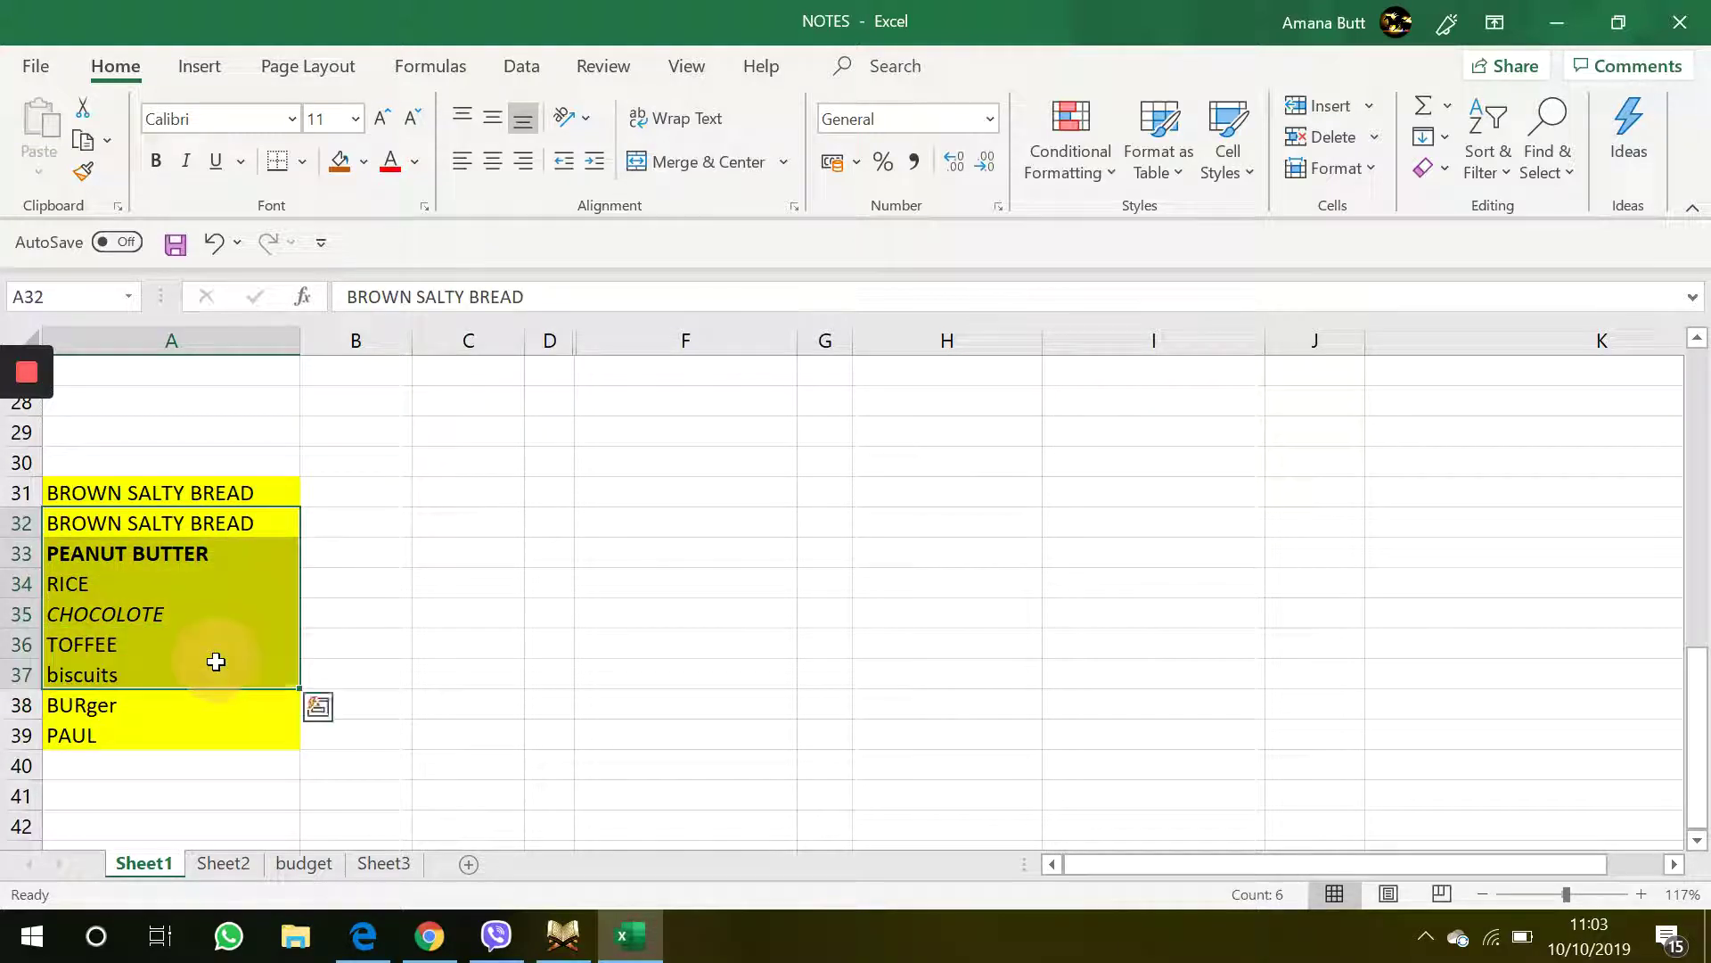
pyautogui.click(218, 669)
pyautogui.moveTo(231, 499); pyautogui.dragTo(191, 735)
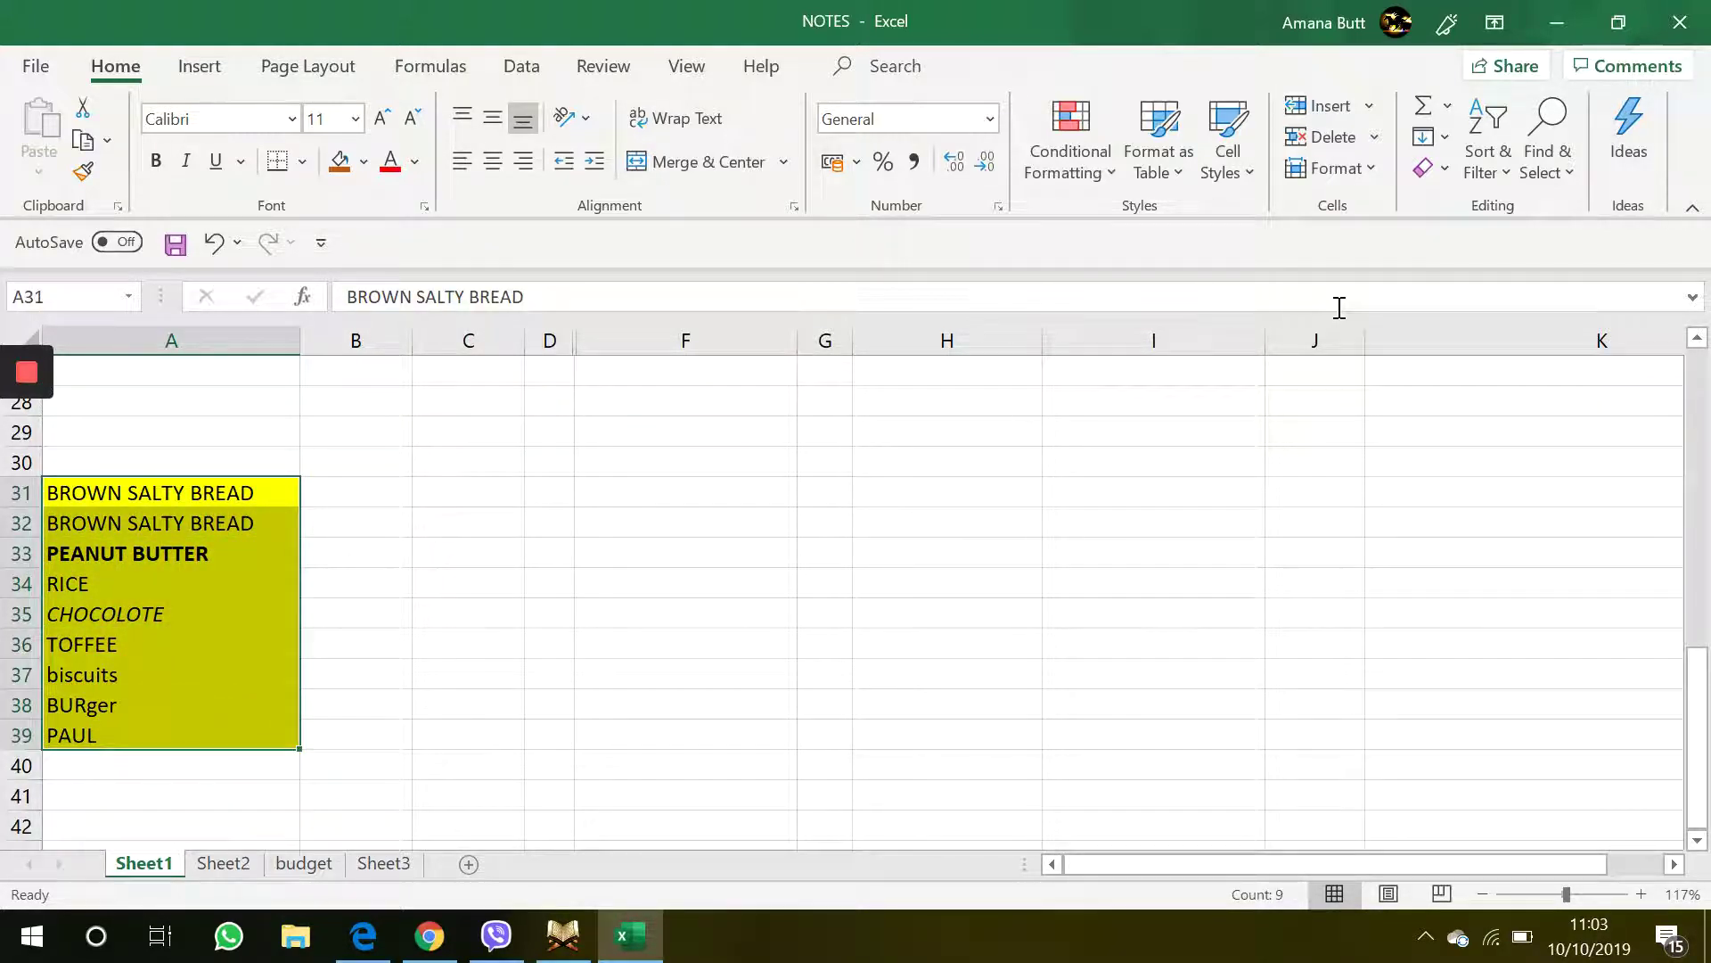
pyautogui.click(913, 69)
pyautogui.write('remo')
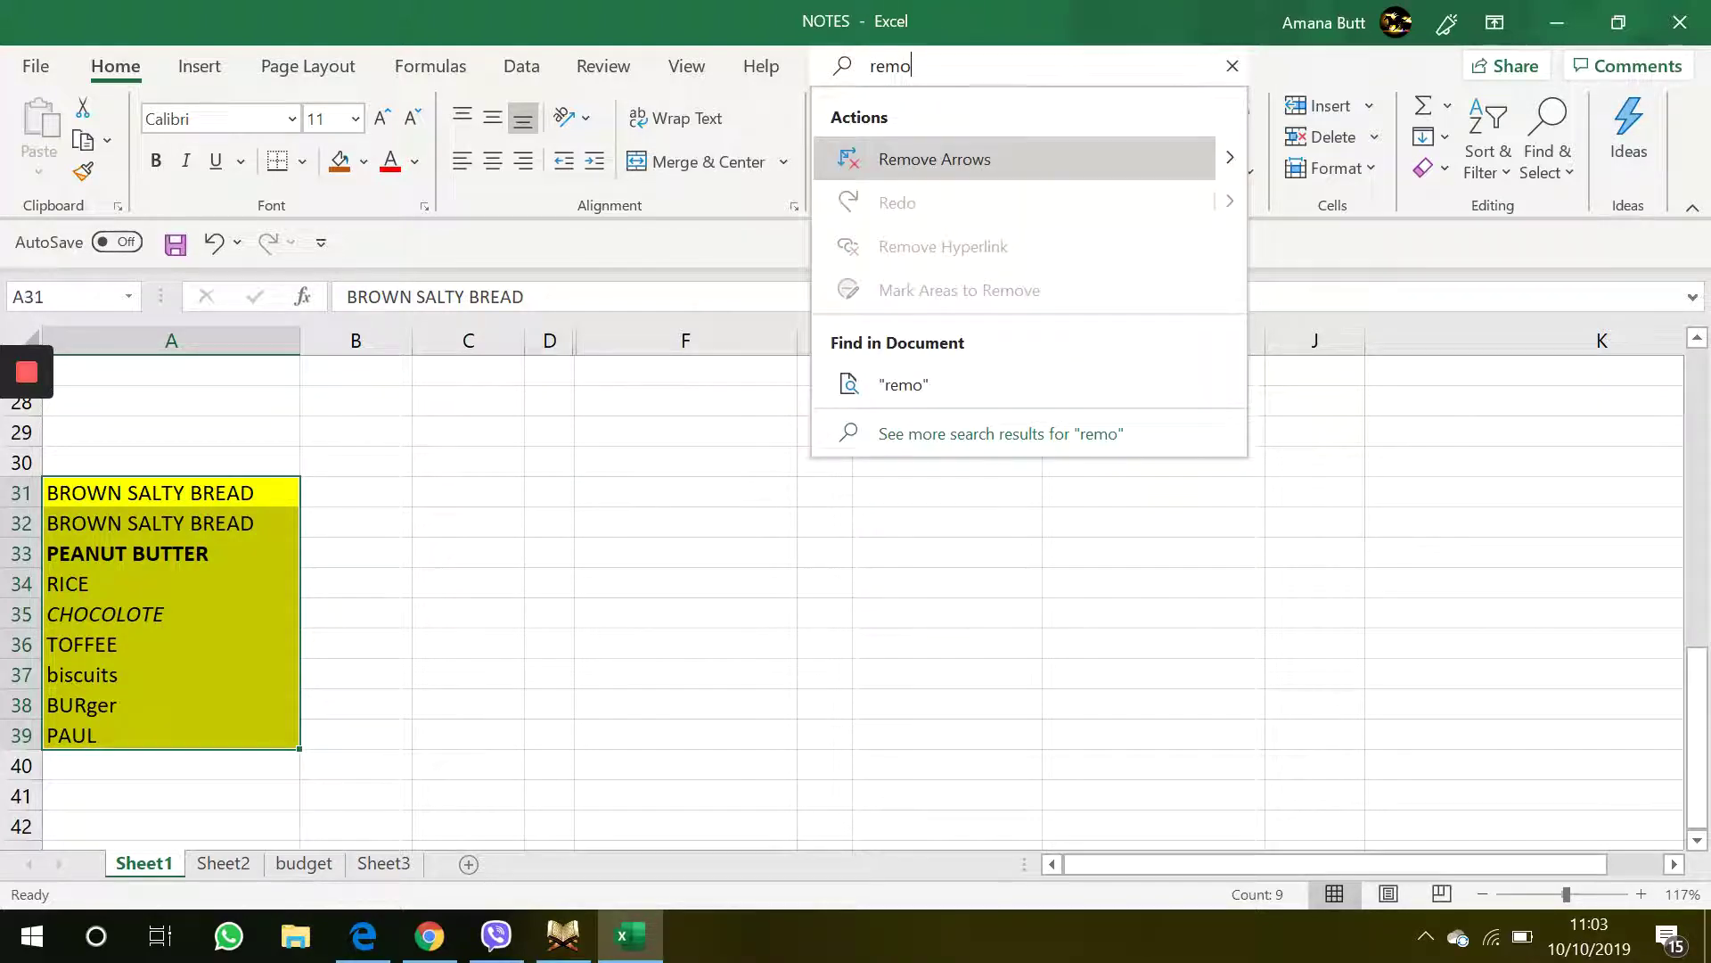
pyautogui.write('ve dup')
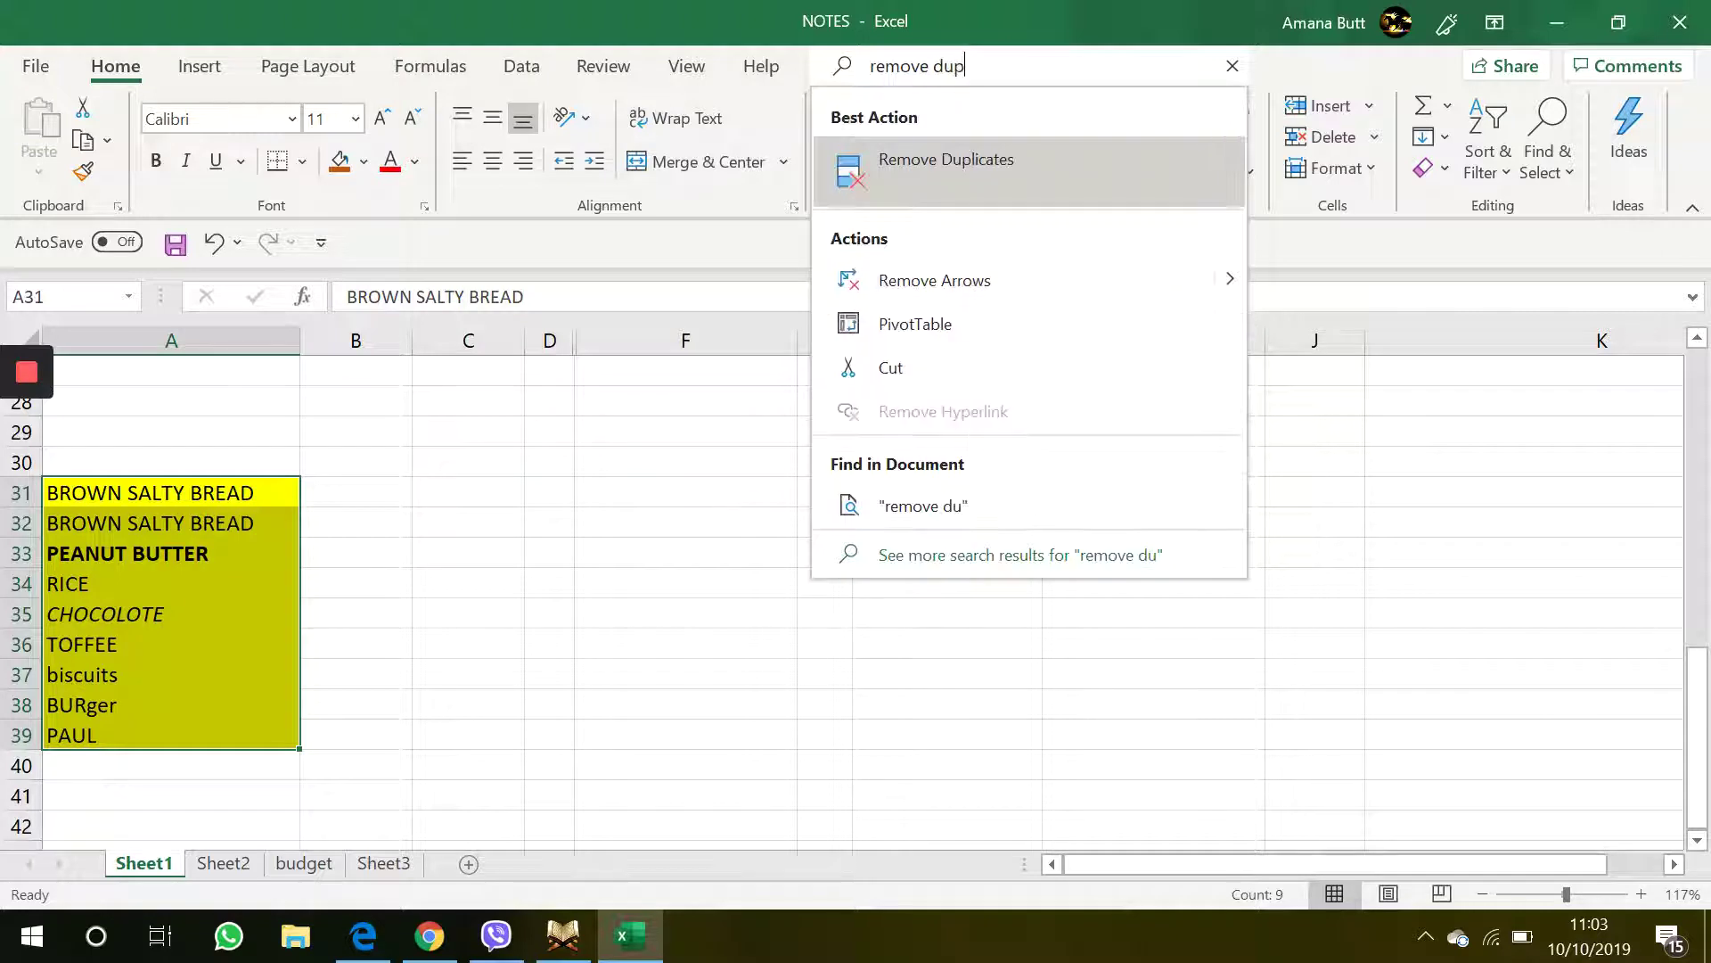
pyautogui.click(895, 186)
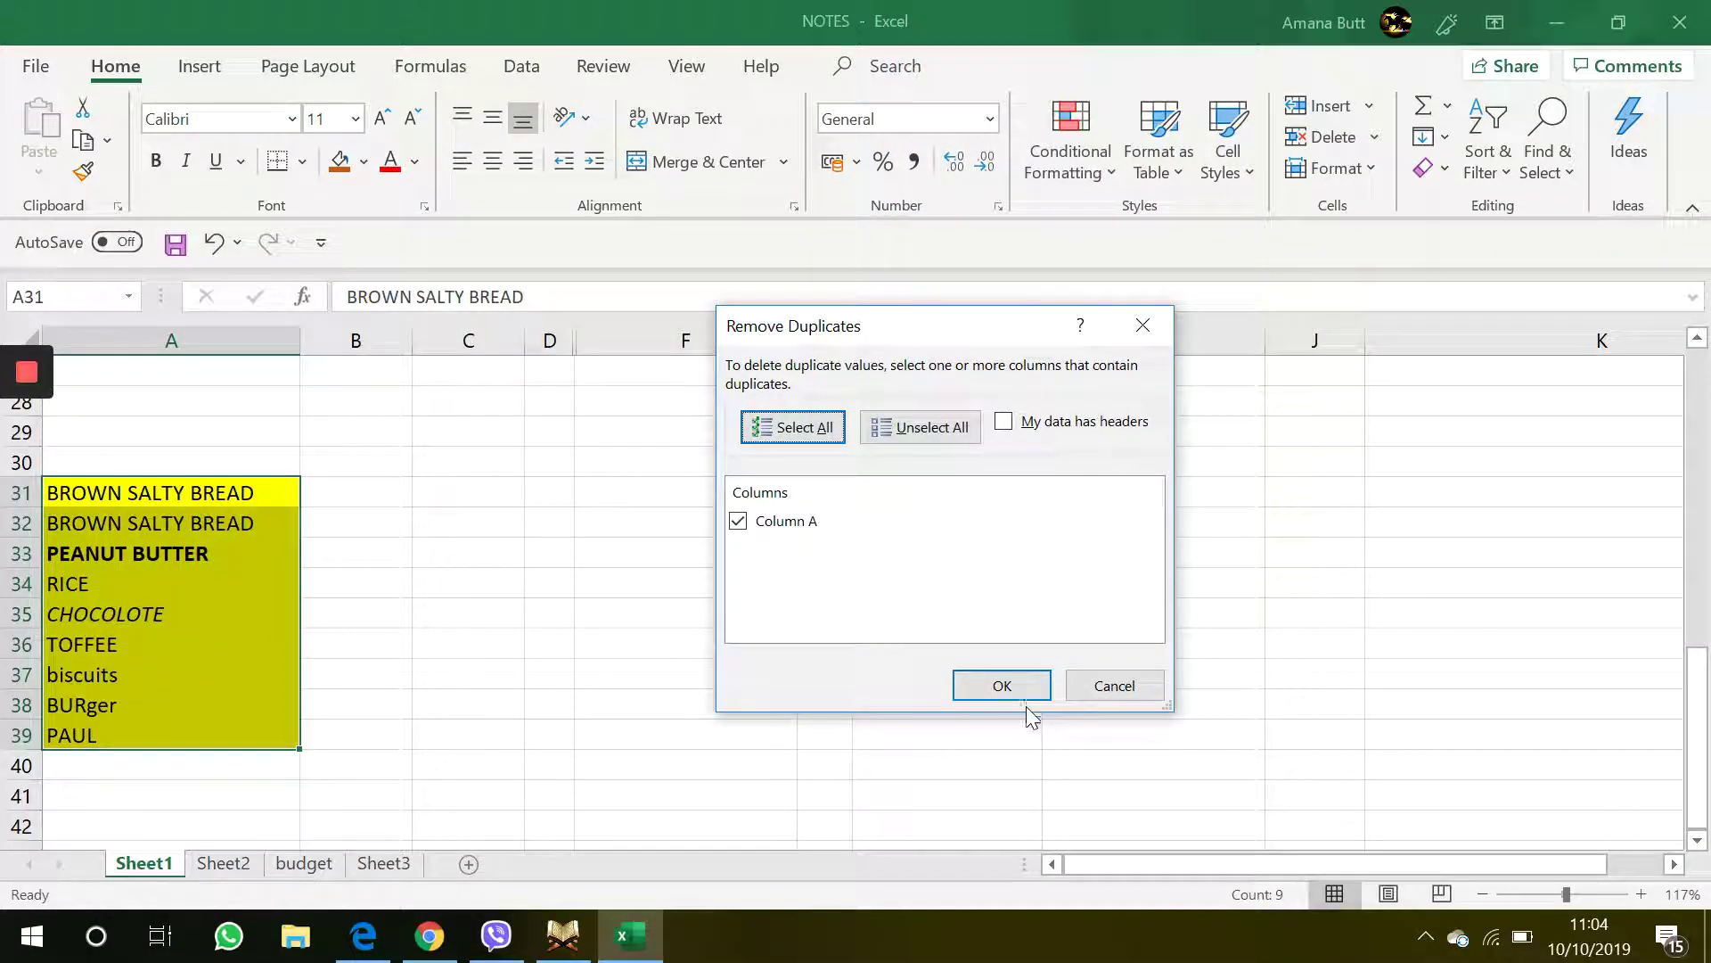
pyautogui.click(1026, 690)
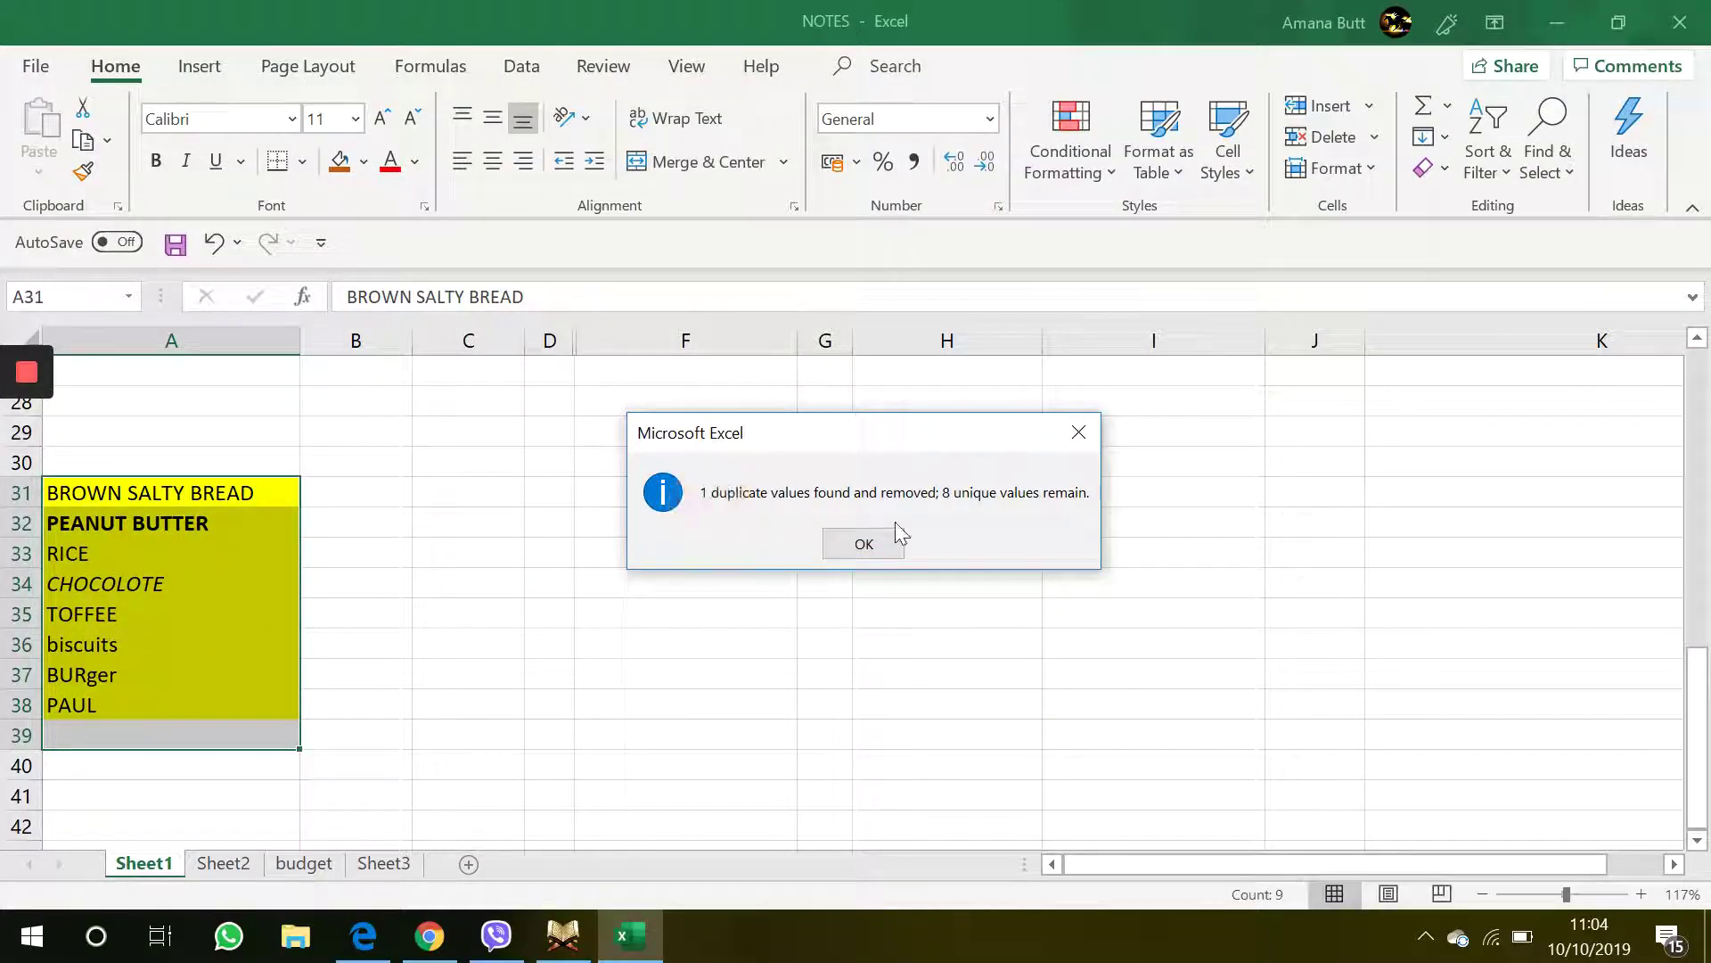
pyautogui.click(863, 544)
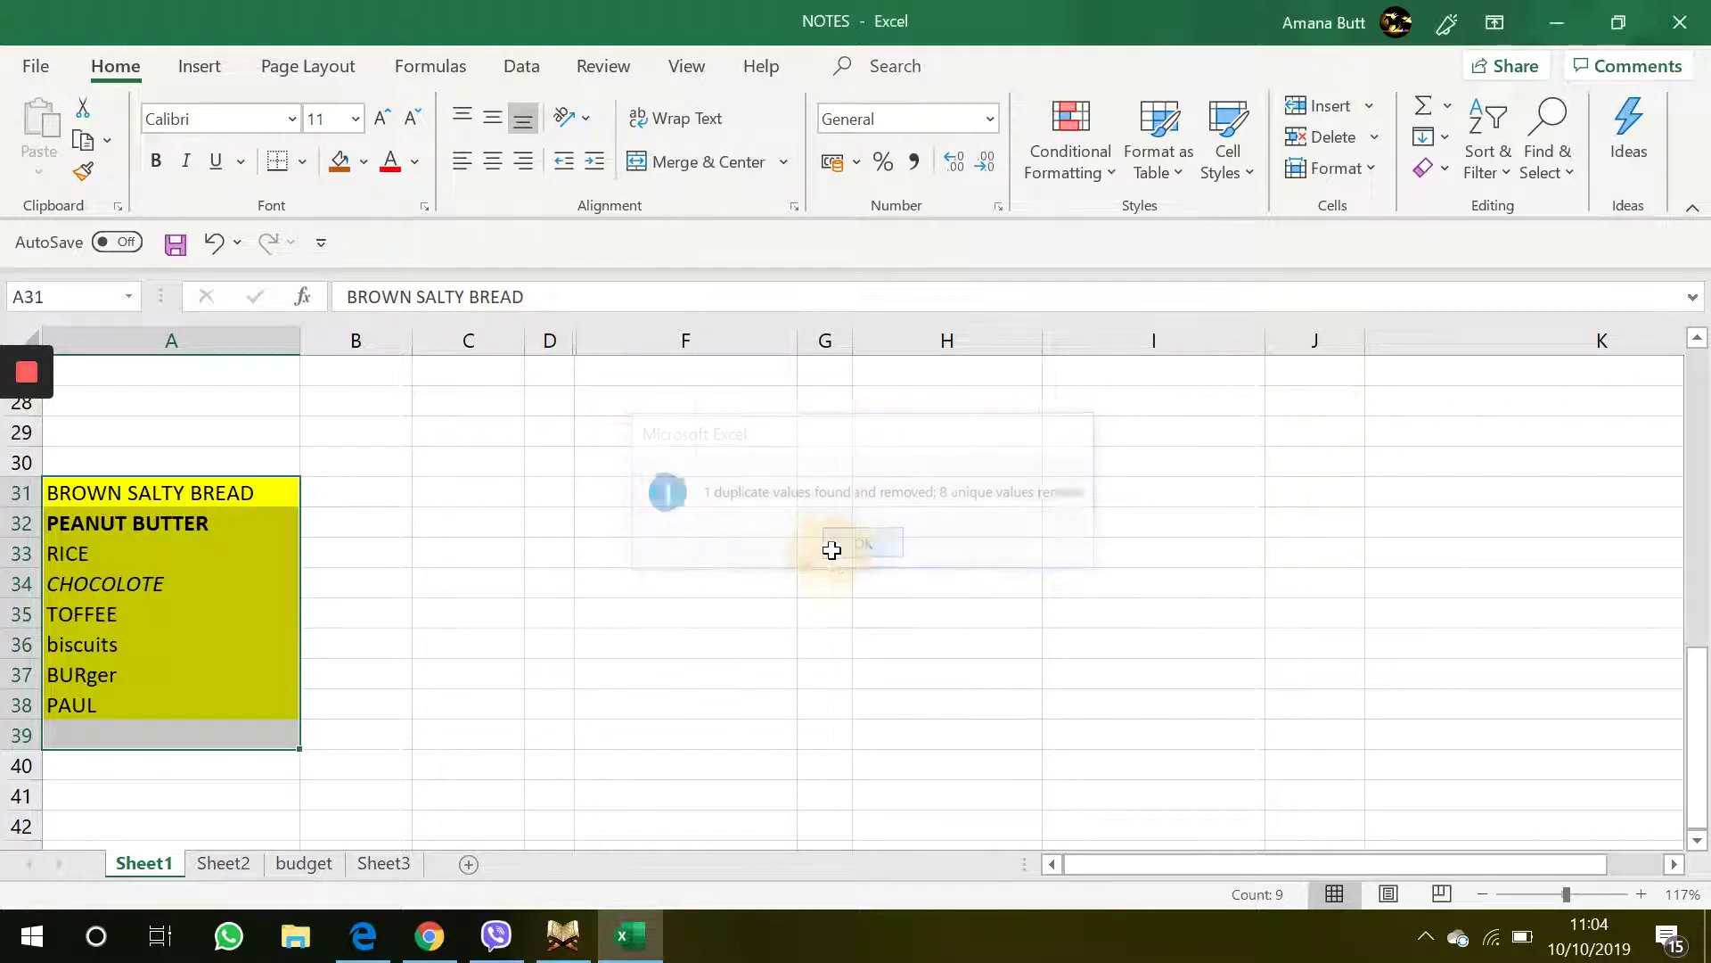
pyautogui.click(325, 650)
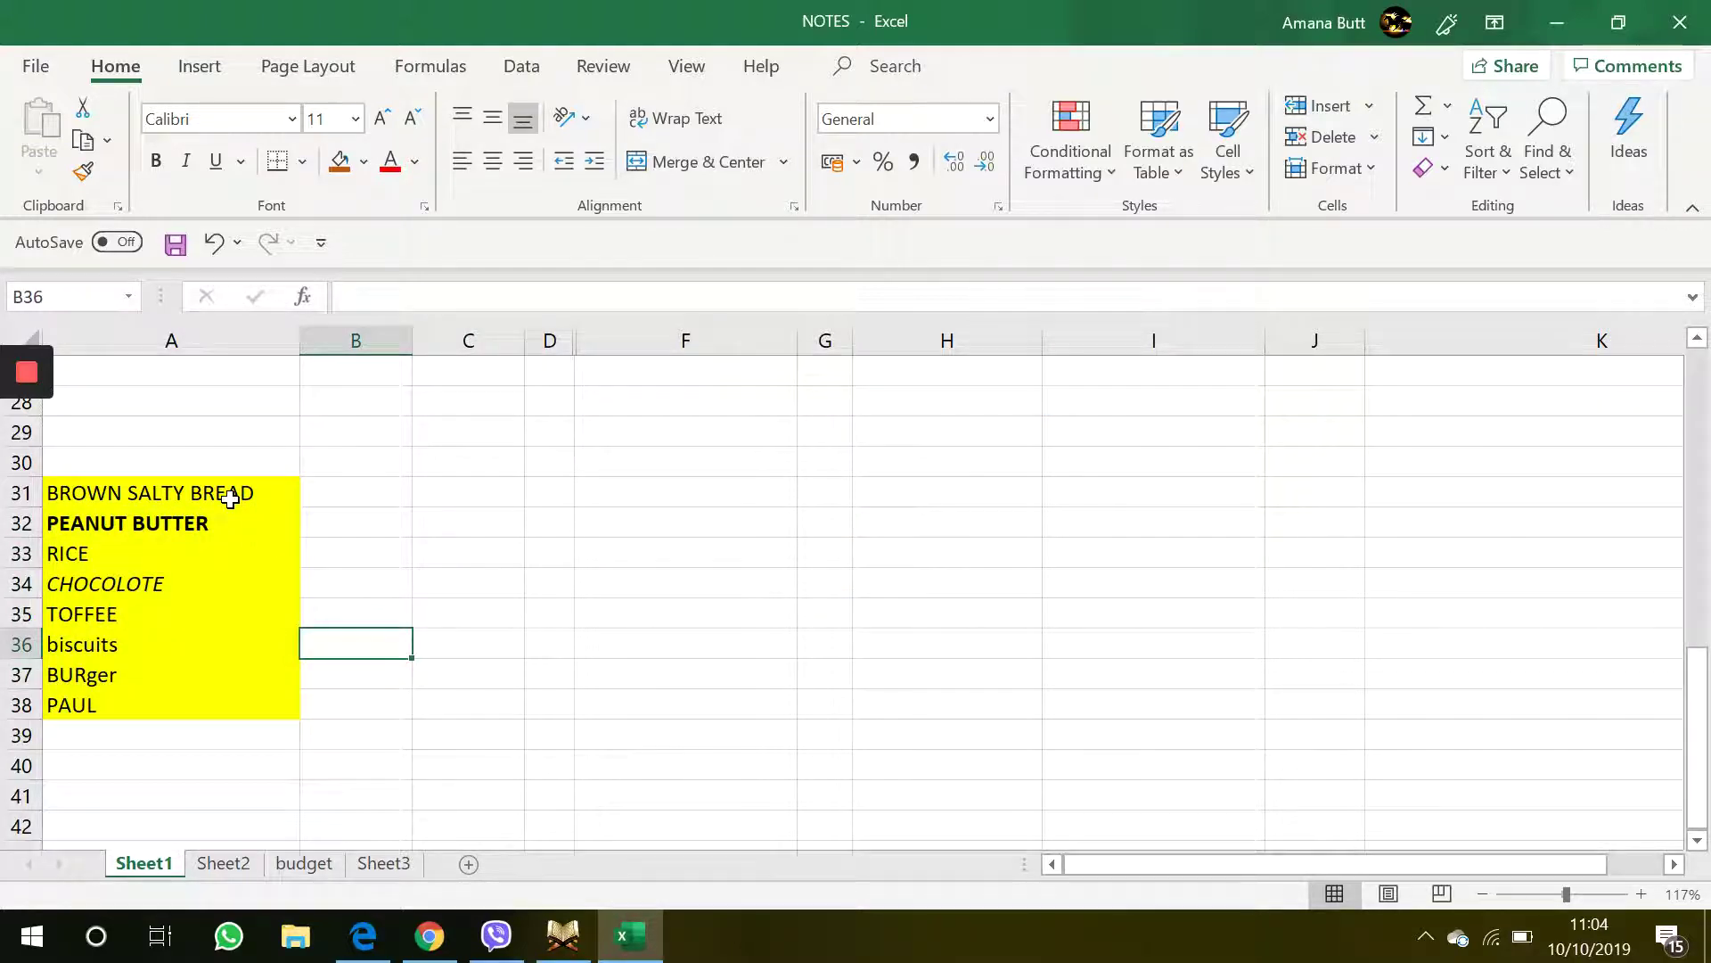
pyautogui.moveTo(231, 499); pyautogui.dragTo(189, 699)
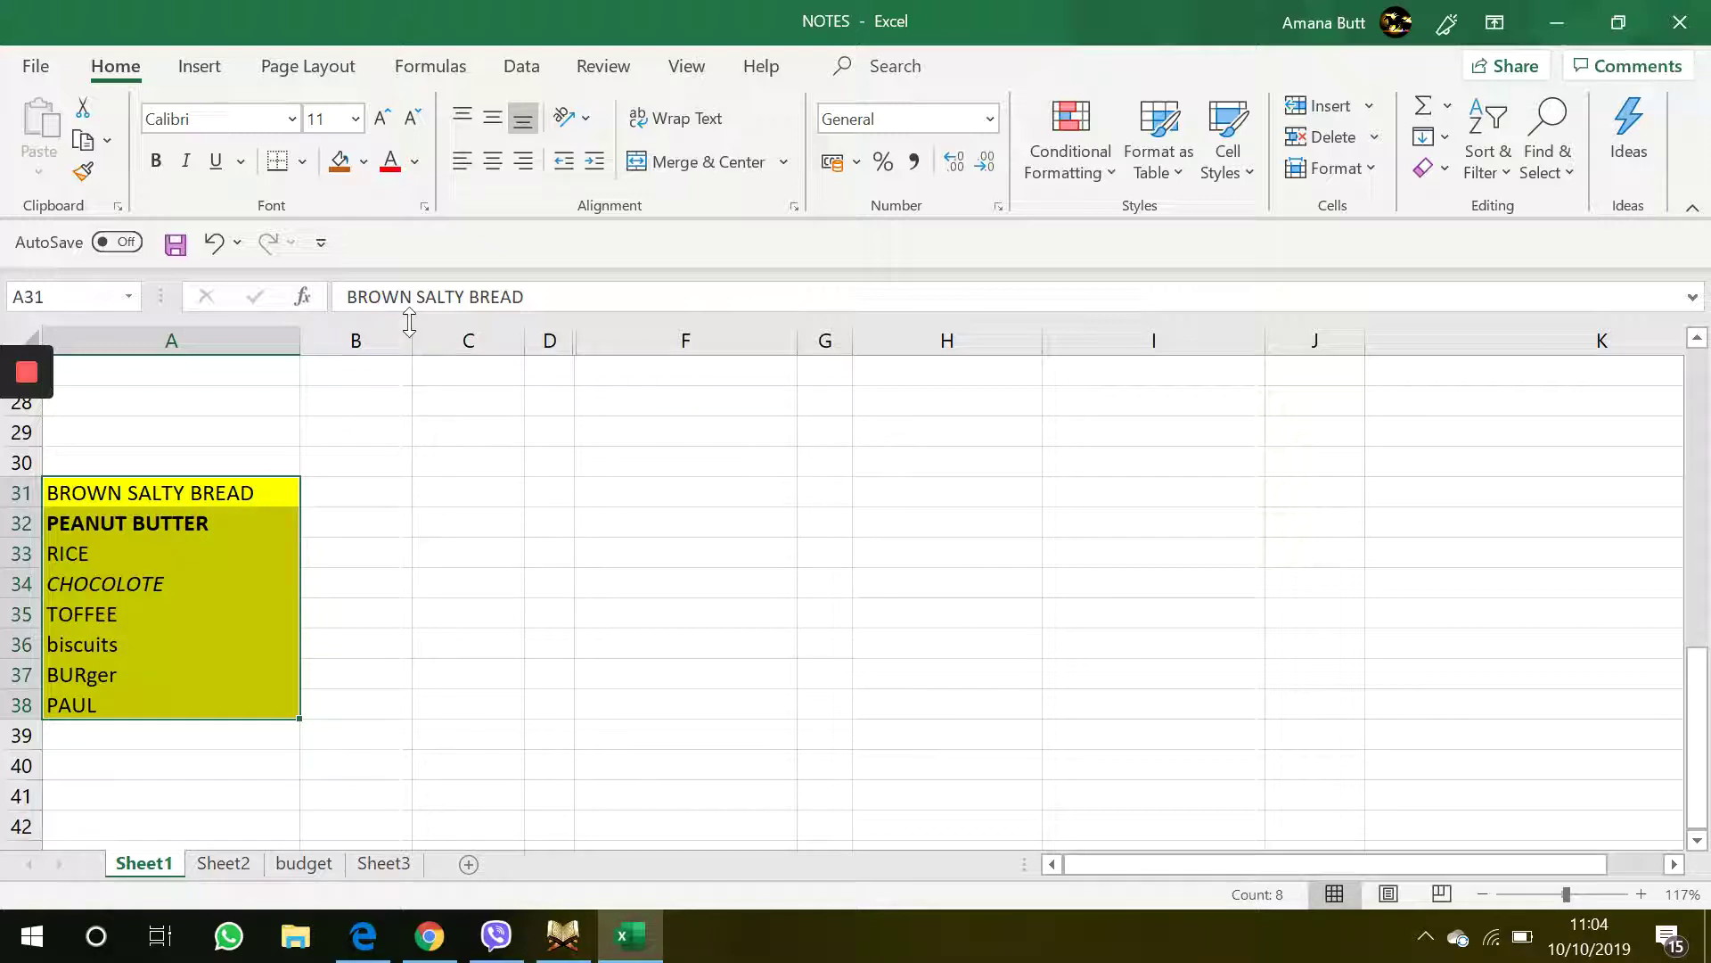
pyautogui.click(289, 489)
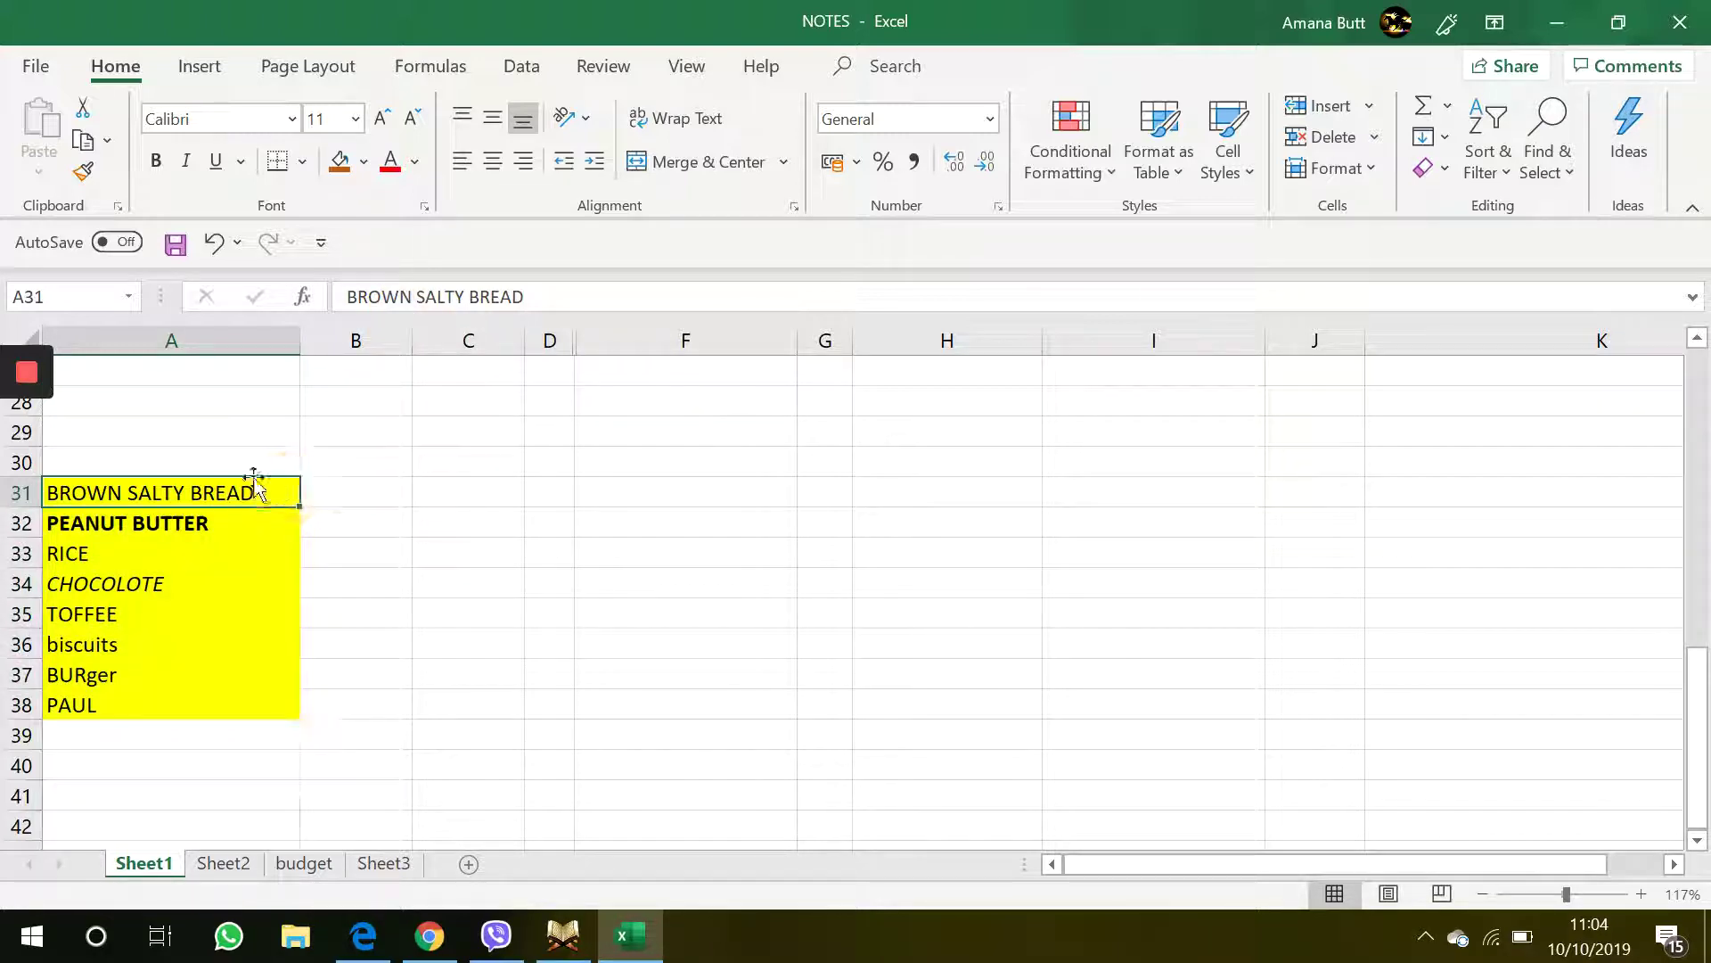
pyautogui.moveTo(222, 501); pyautogui.dragTo(205, 741)
pyautogui.scroll(9, 782, 406)
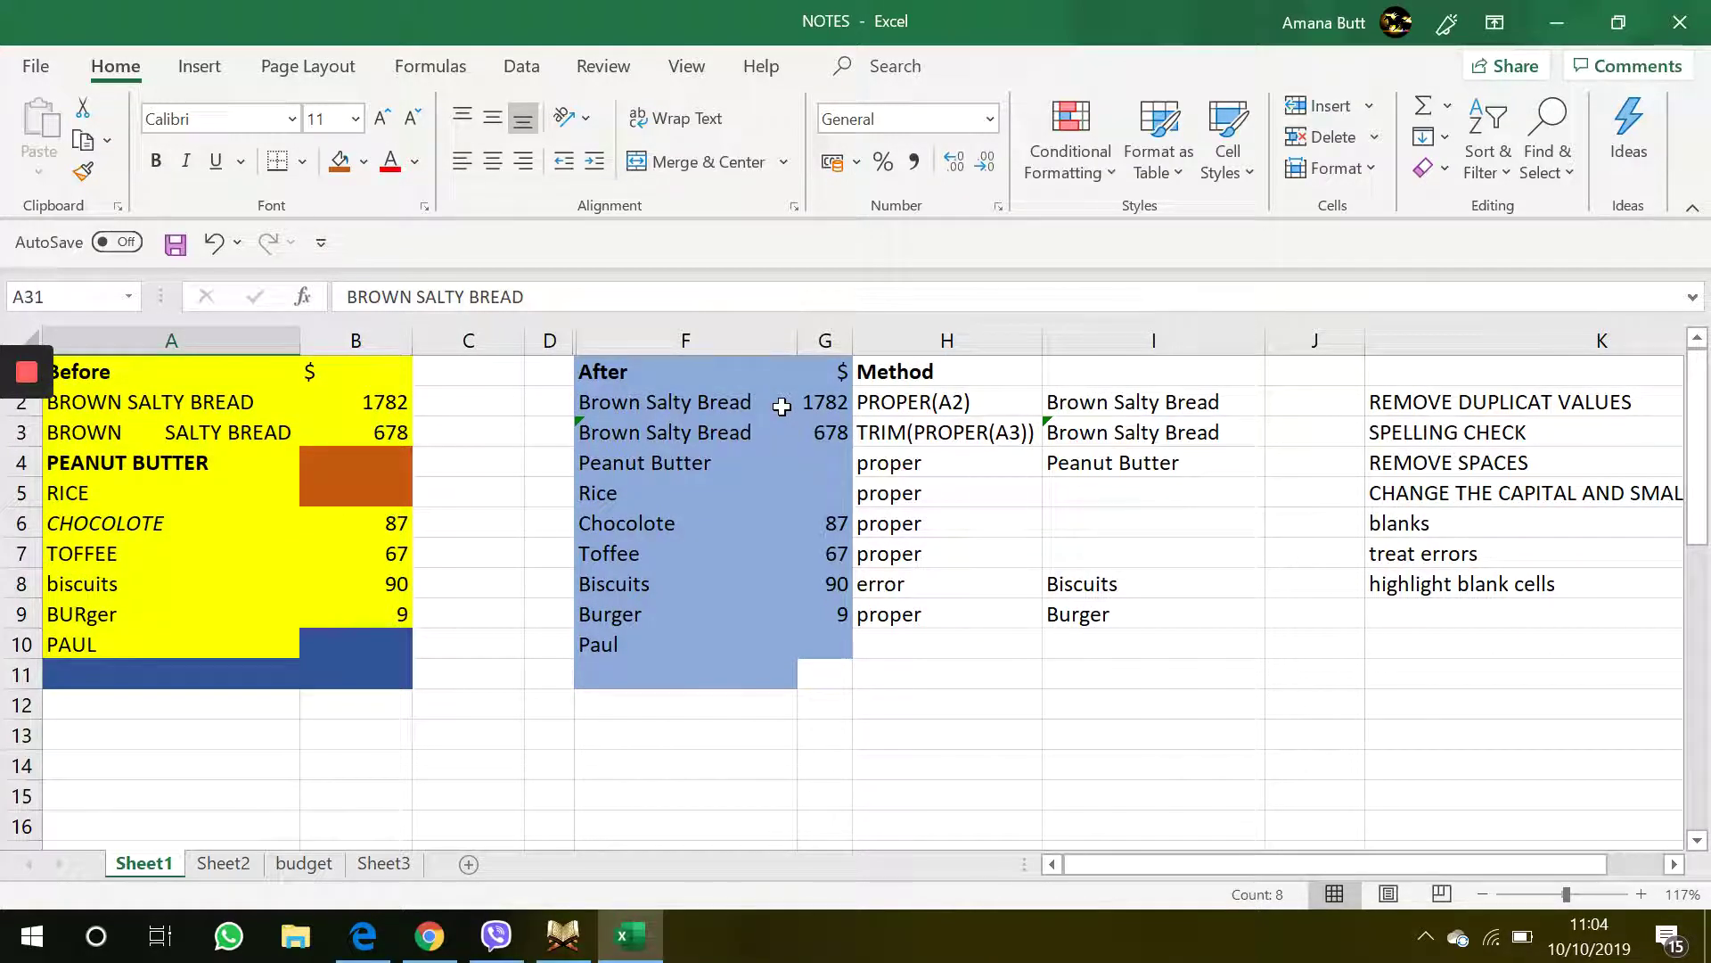
pyautogui.click(796, 465)
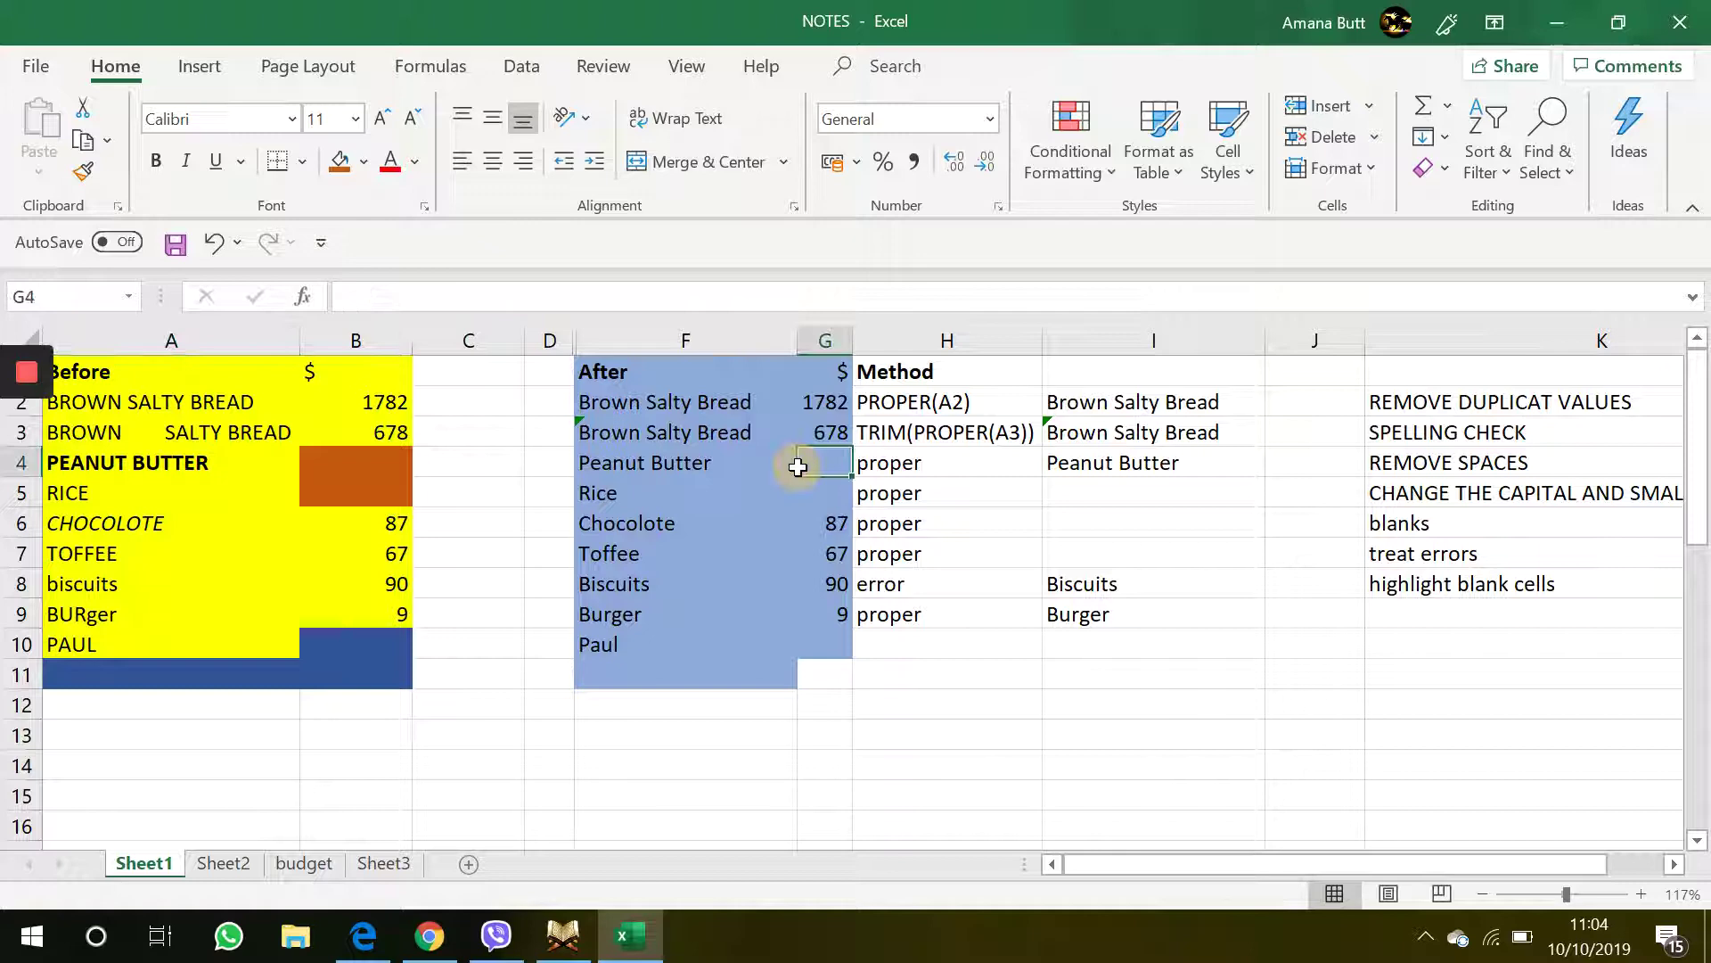
pyautogui.click(629, 464)
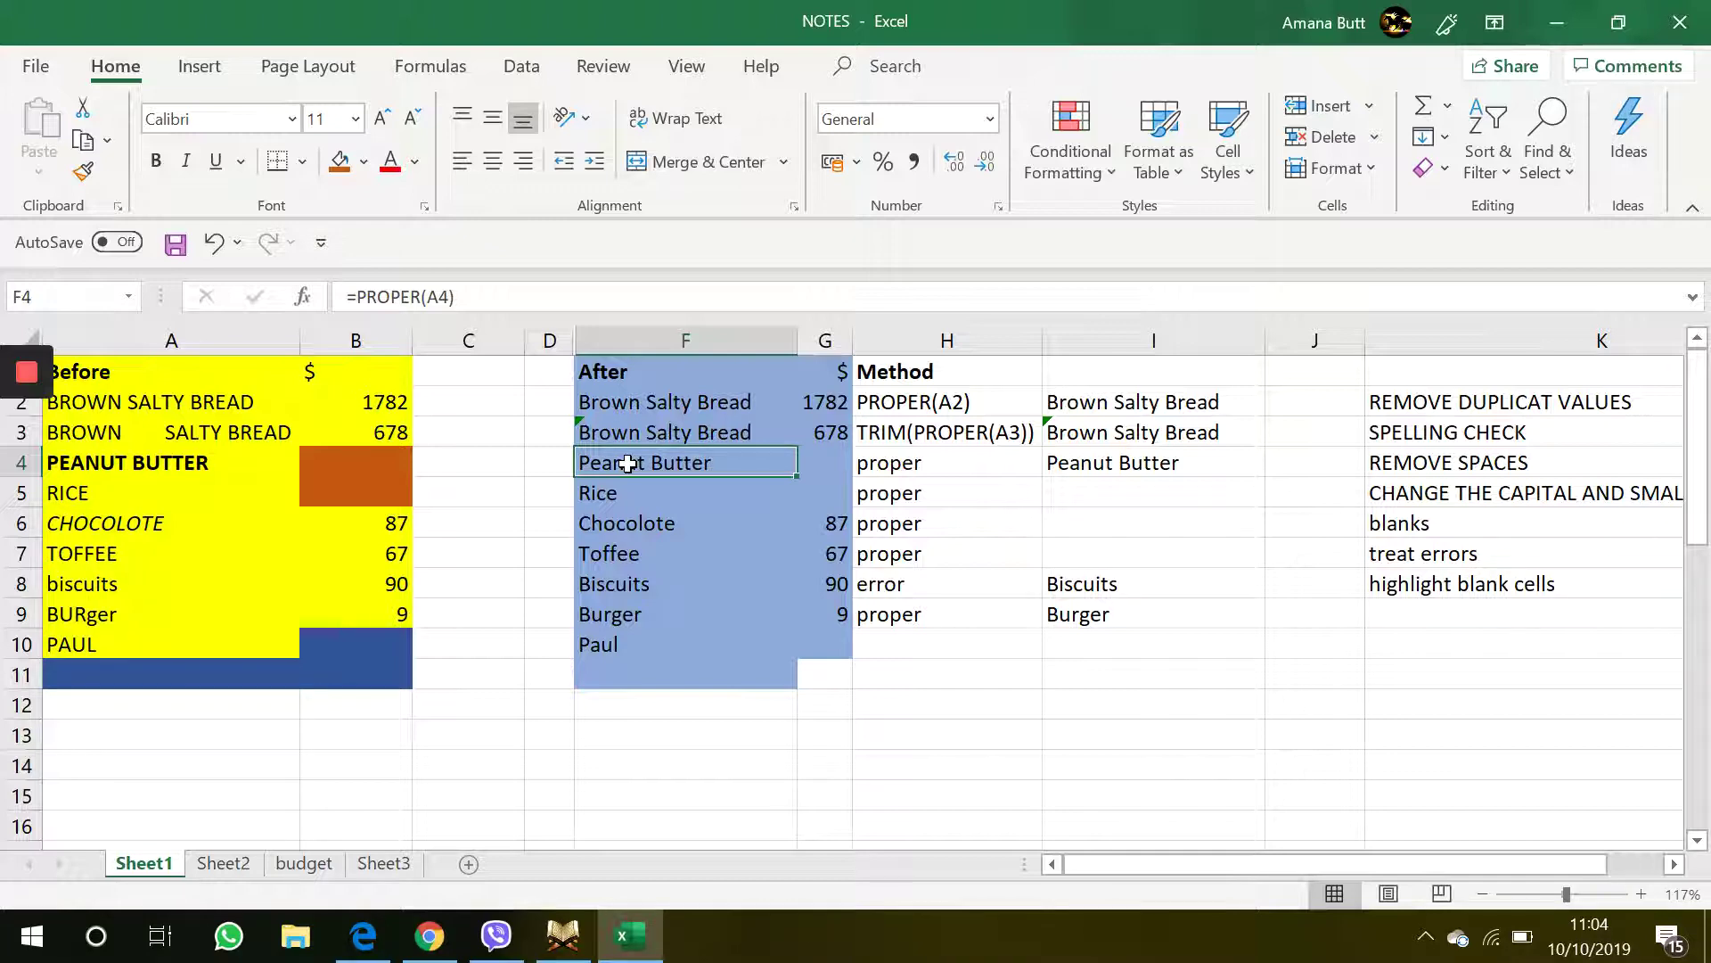
pyautogui.click(439, 425)
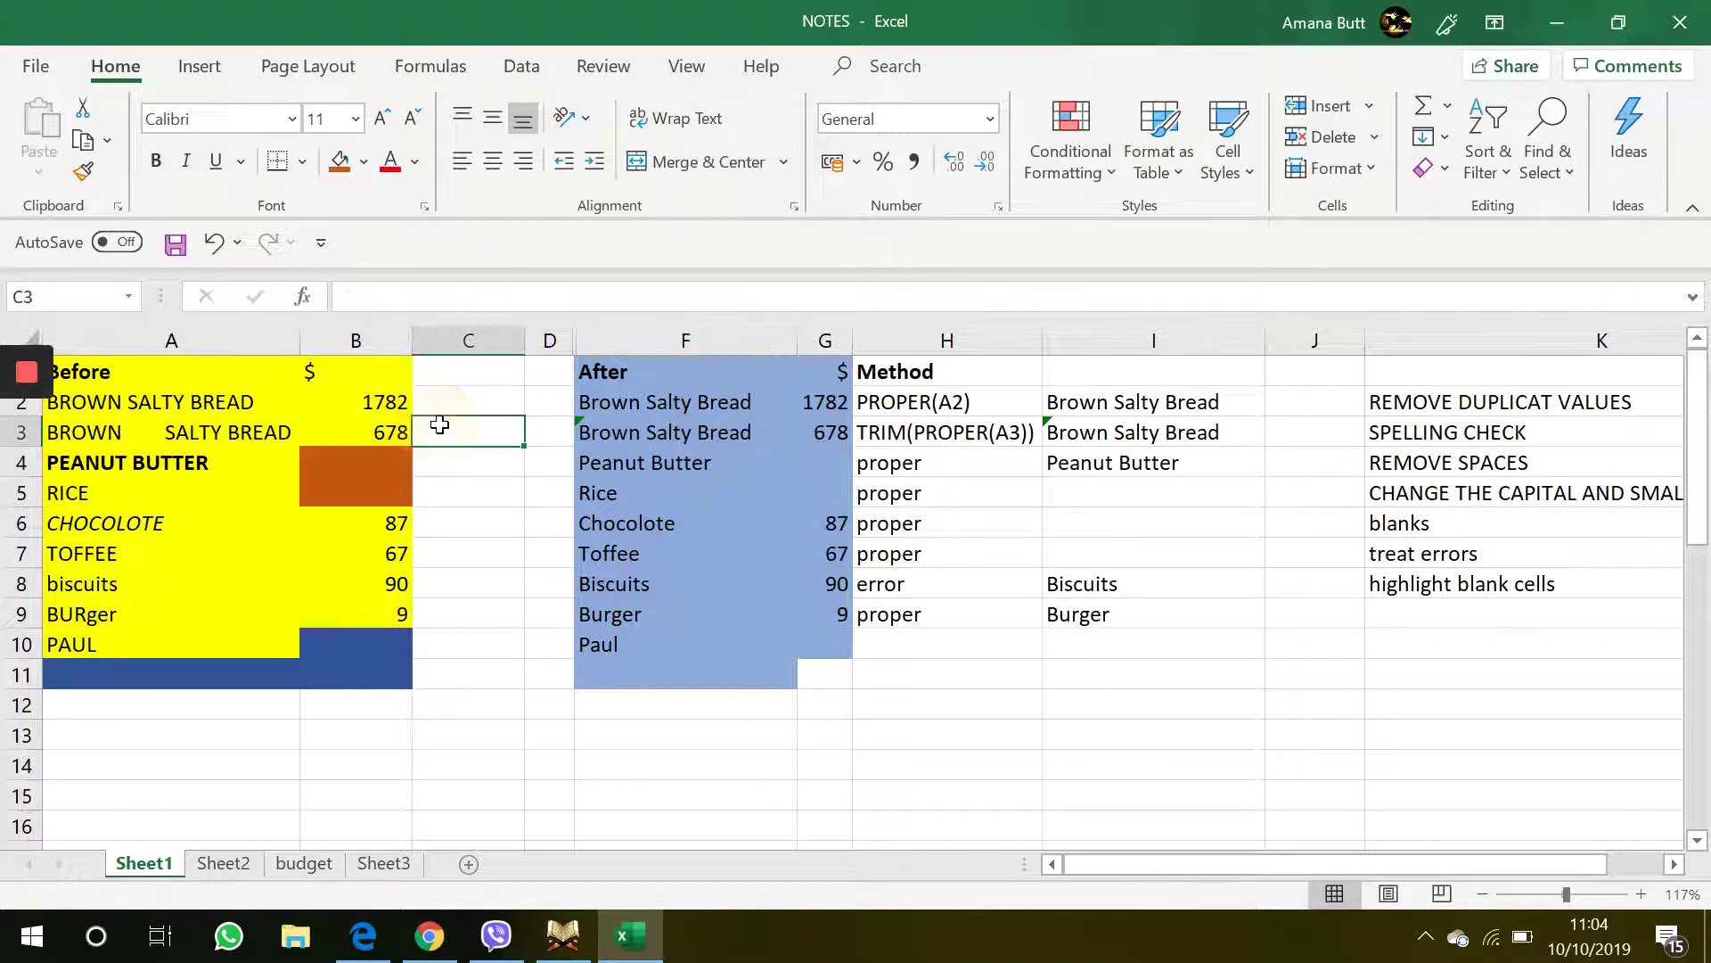